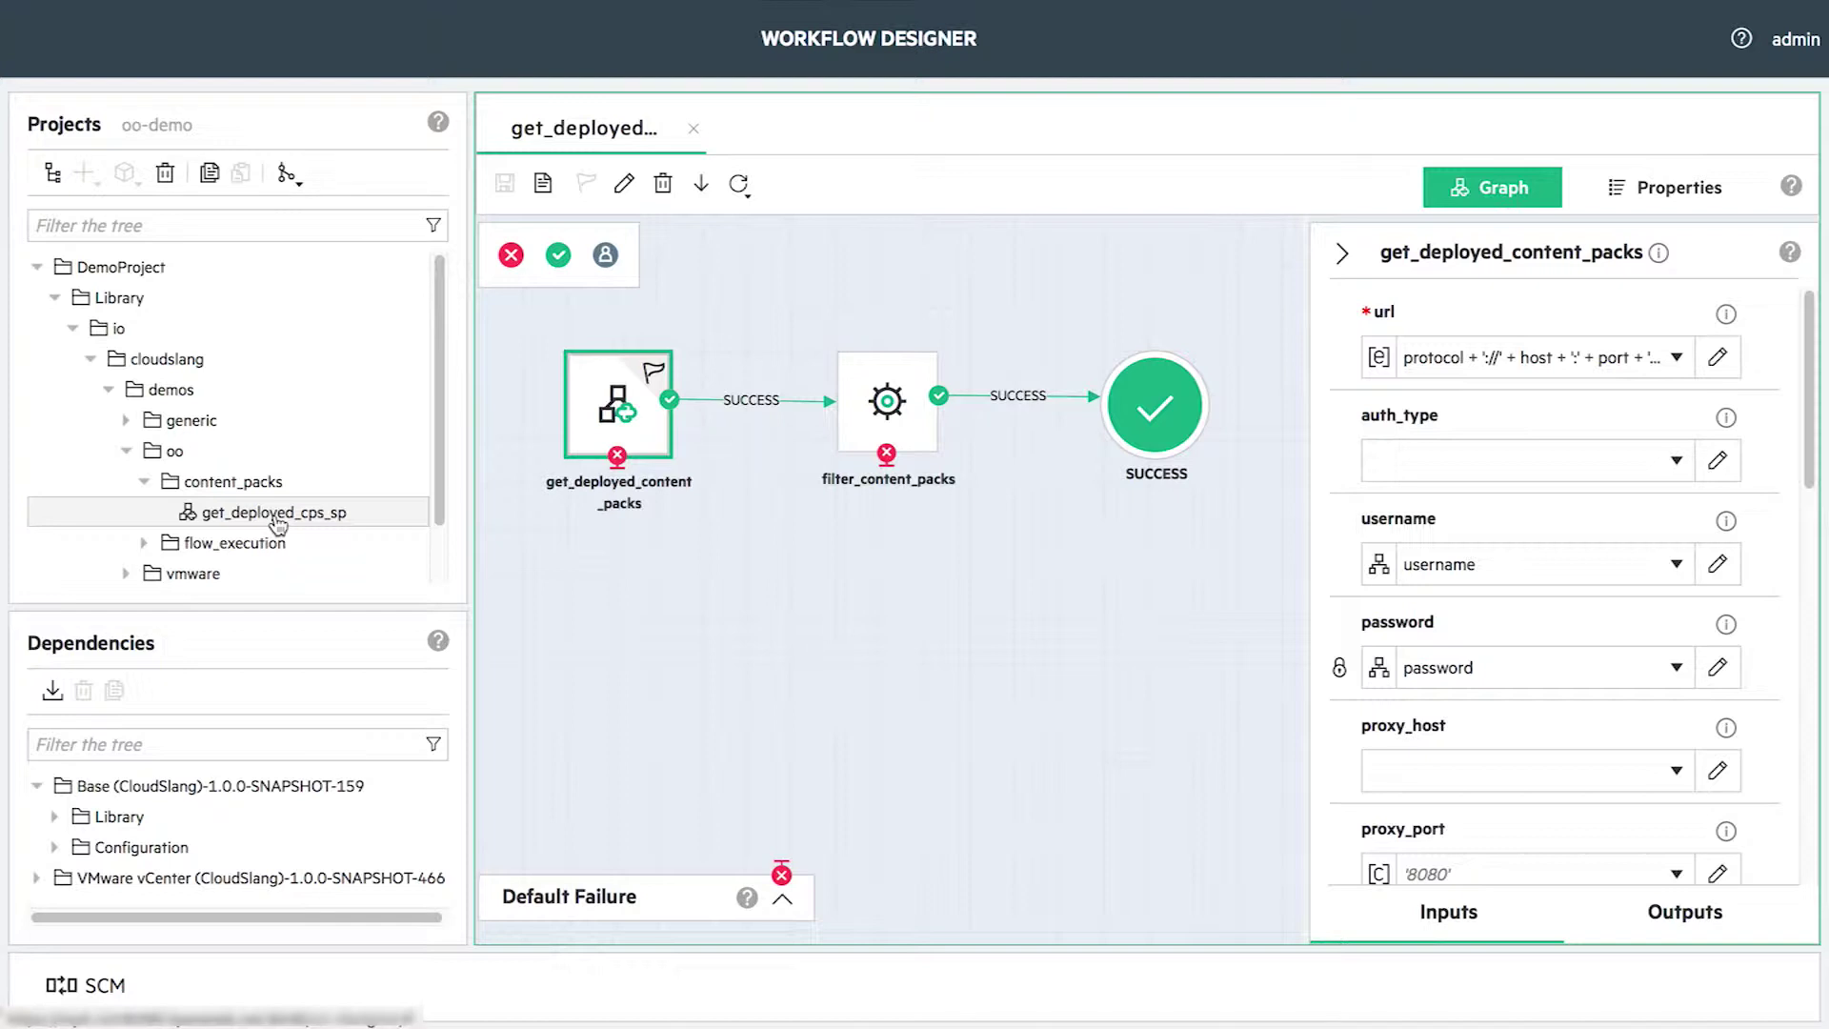
- Add a production_env folder under Configuration > System Properties
{"action": "scroll", "coordinate": [278, 524], "scroll_direction": "down", "scroll_amount": 2}
{"action": "left_click", "coordinate": [195, 568]}
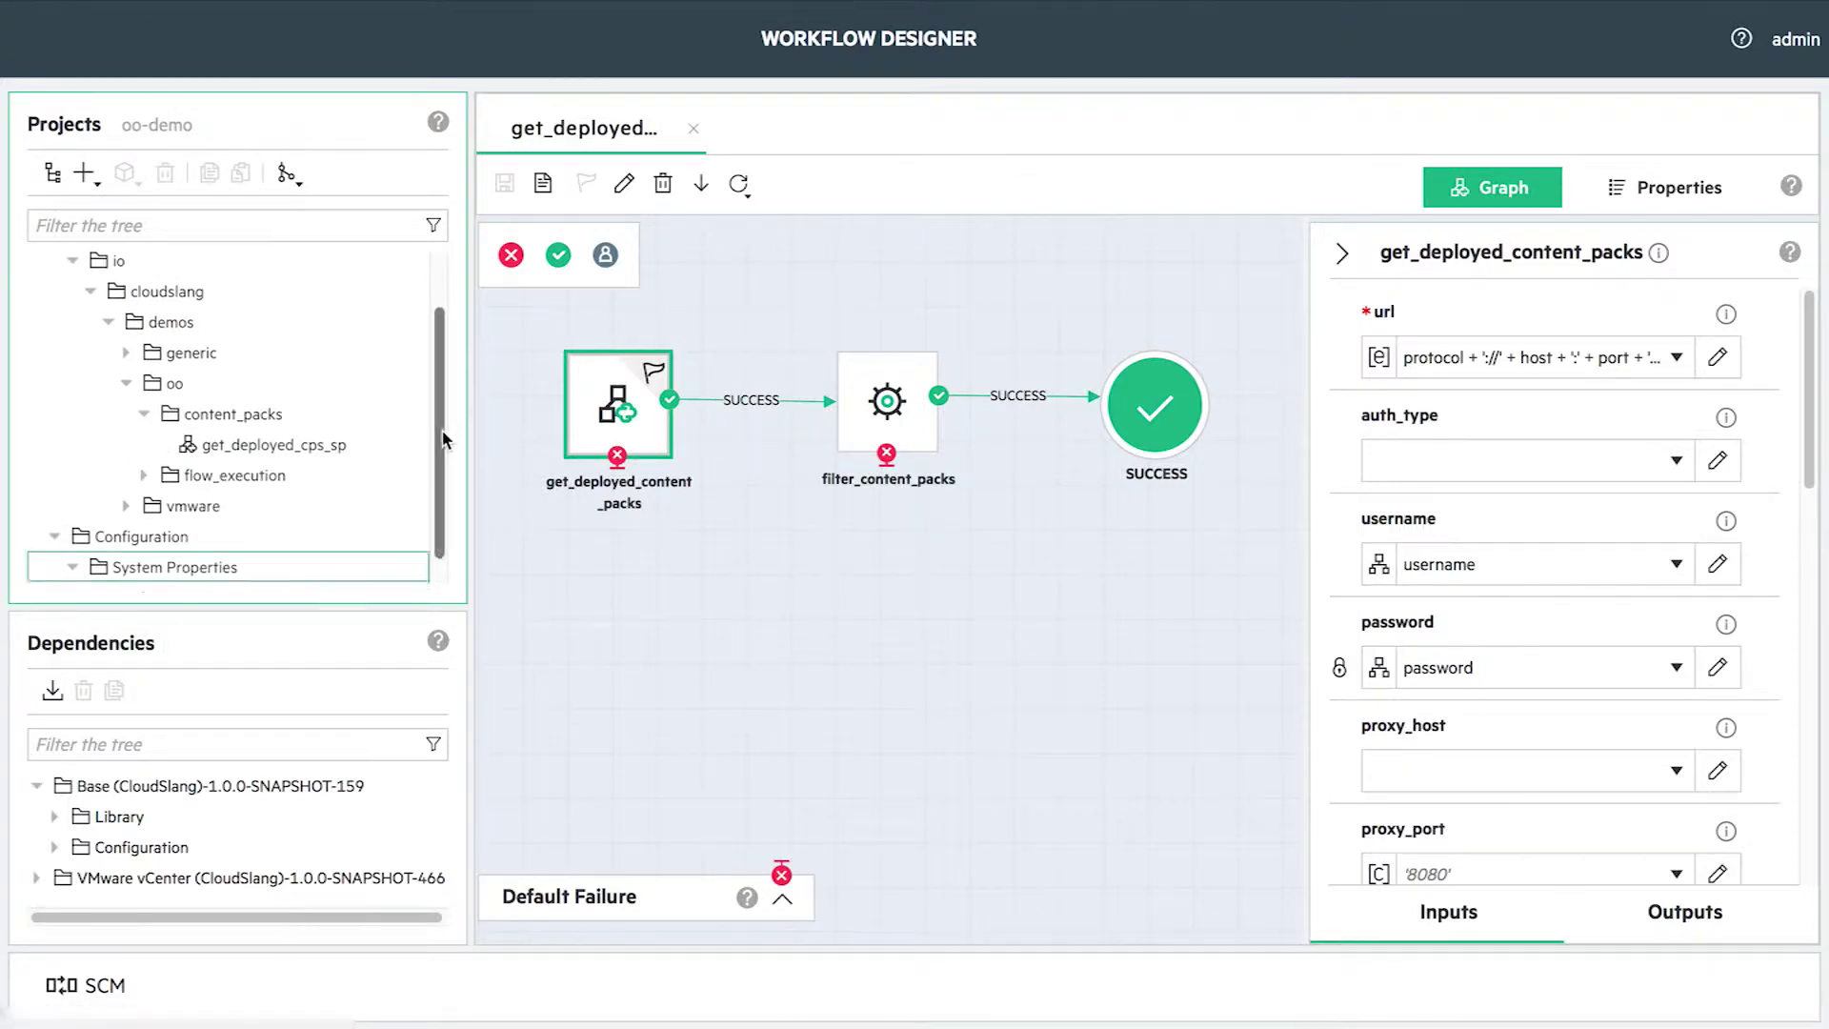
{"action": "left_click", "coordinate": [84, 172]}
{"action": "left_click", "coordinate": [143, 207]}
{"action": "type", "text": "production_env"}
{"action": "left_click", "coordinate": [1105, 627]}
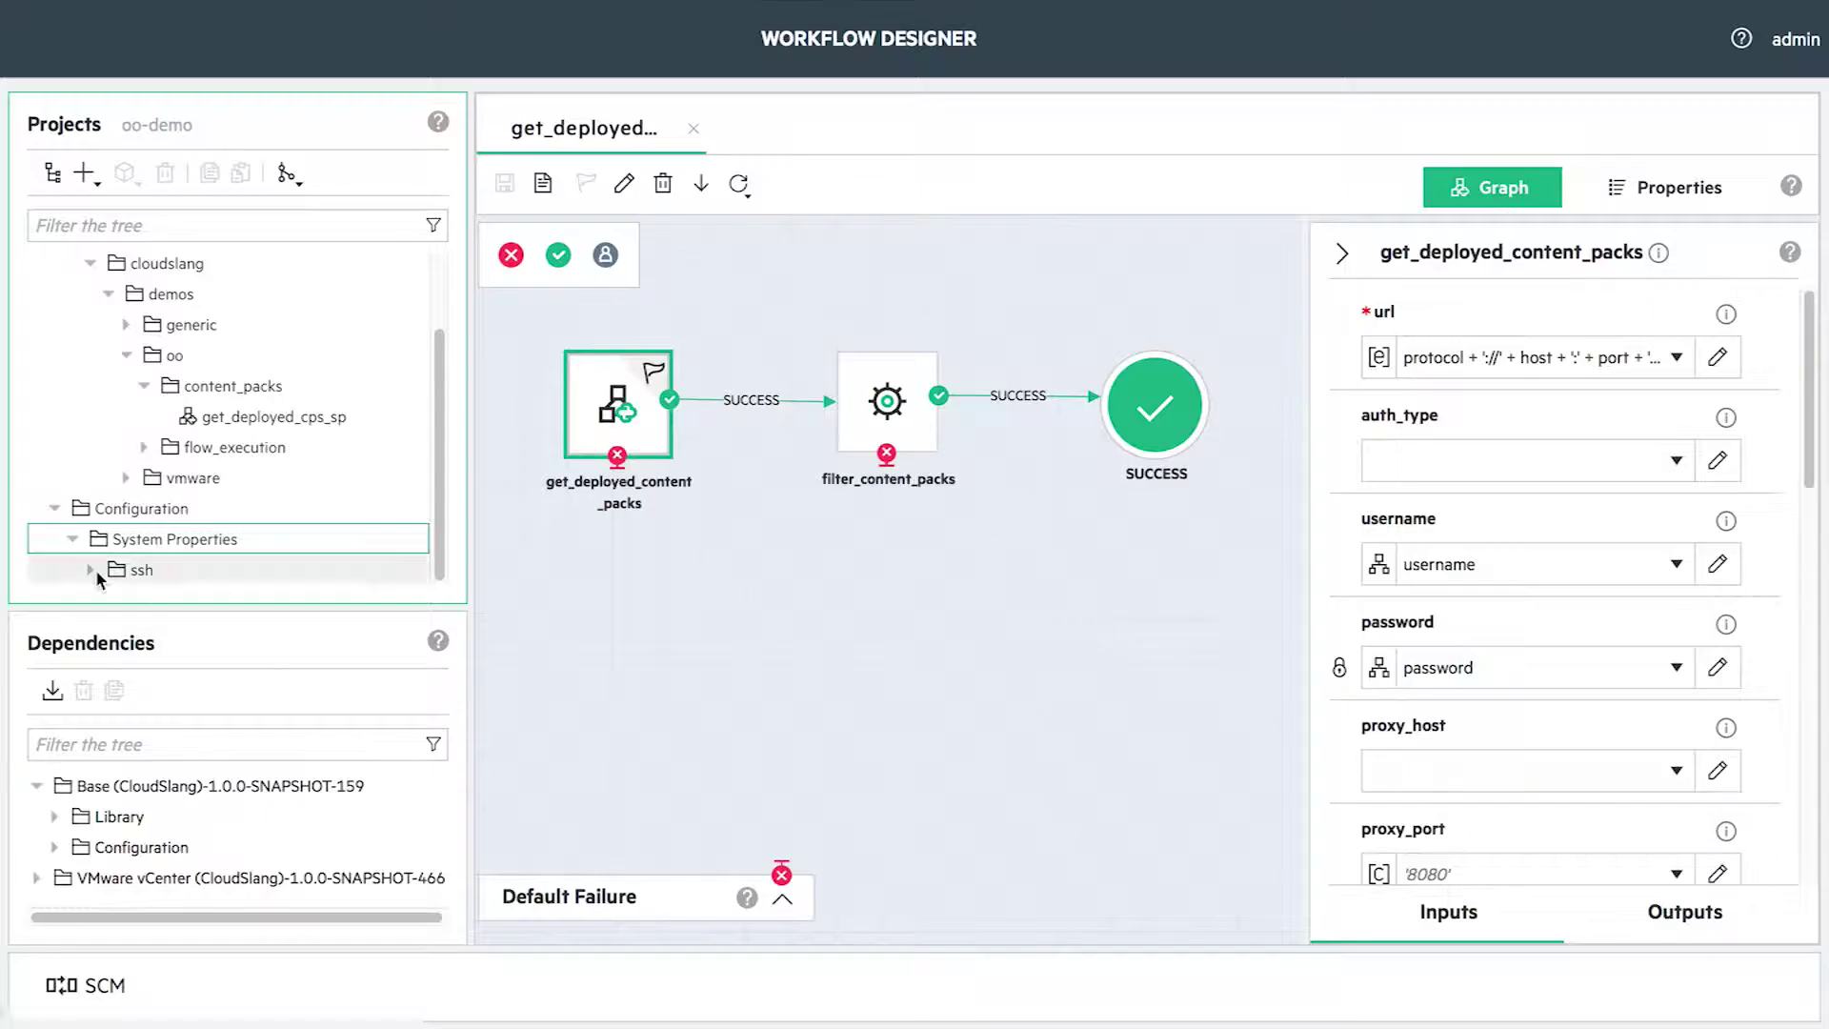
- Create a central_details system properties file inside production_env and open it
{"action": "left_click", "coordinate": [84, 173]}
{"action": "left_click", "coordinate": [190, 290]}
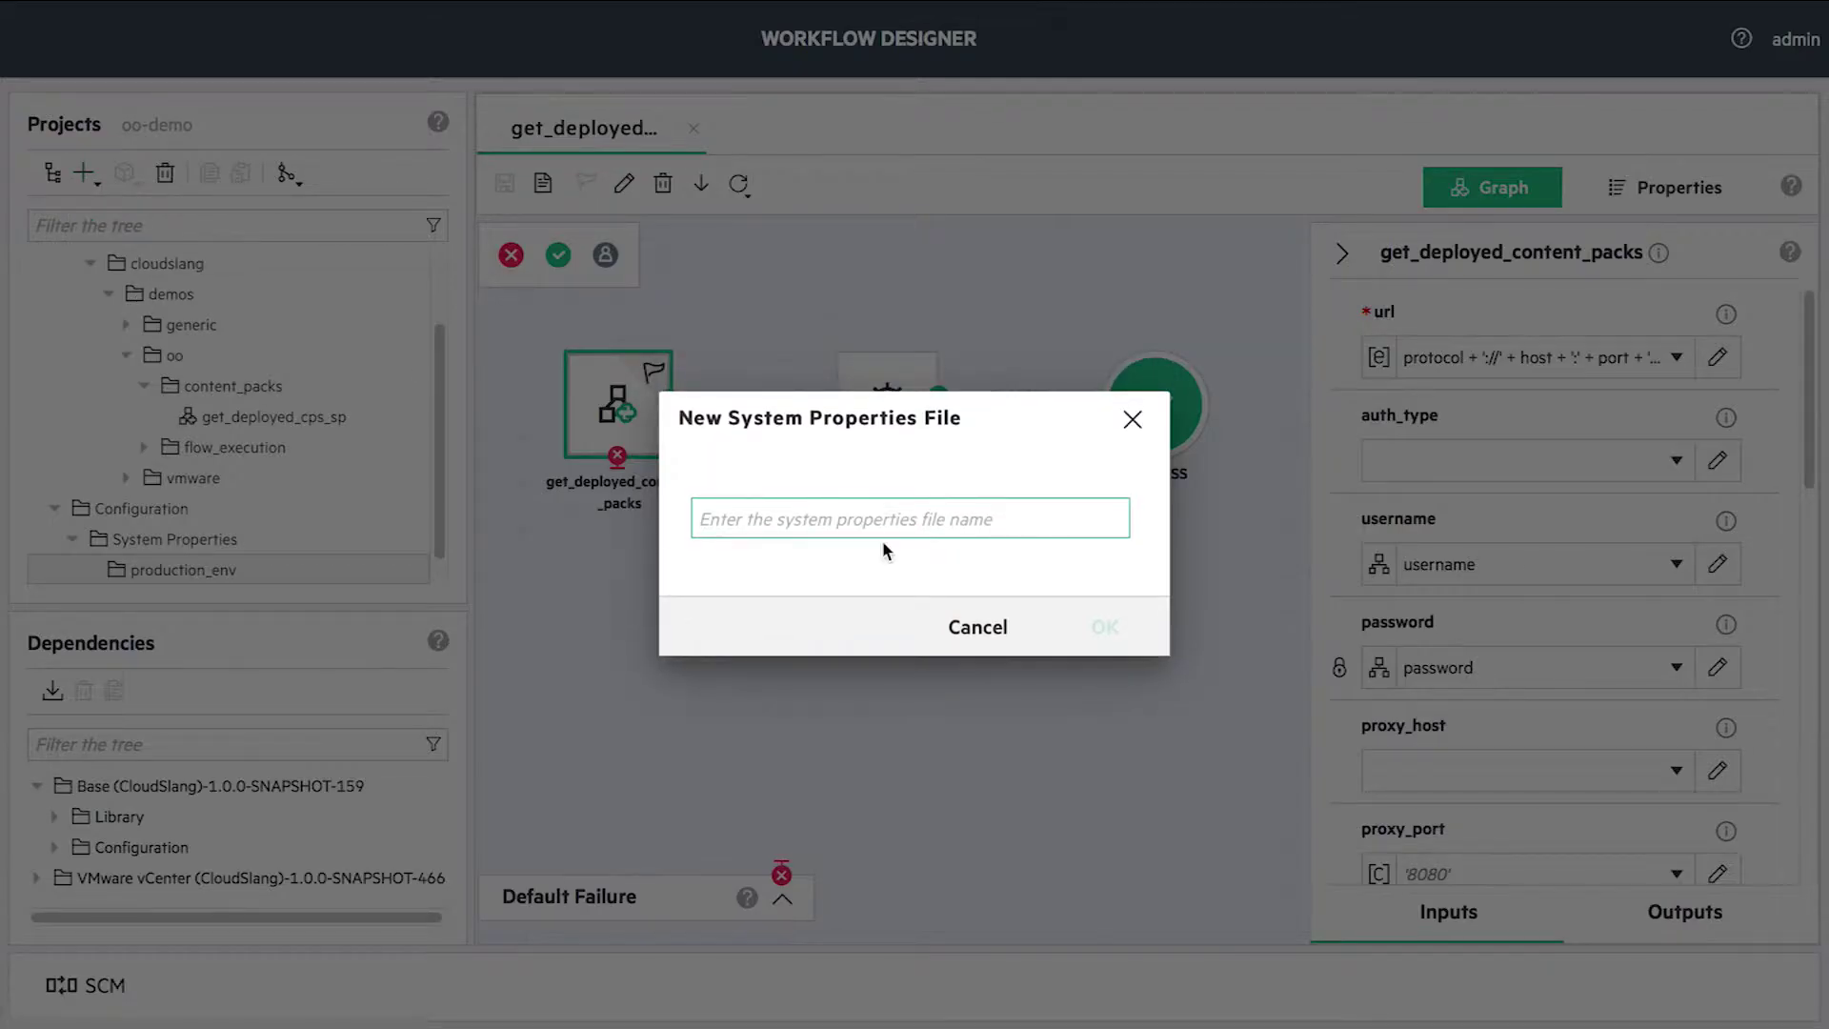
{"action": "type", "text": "central_details"}
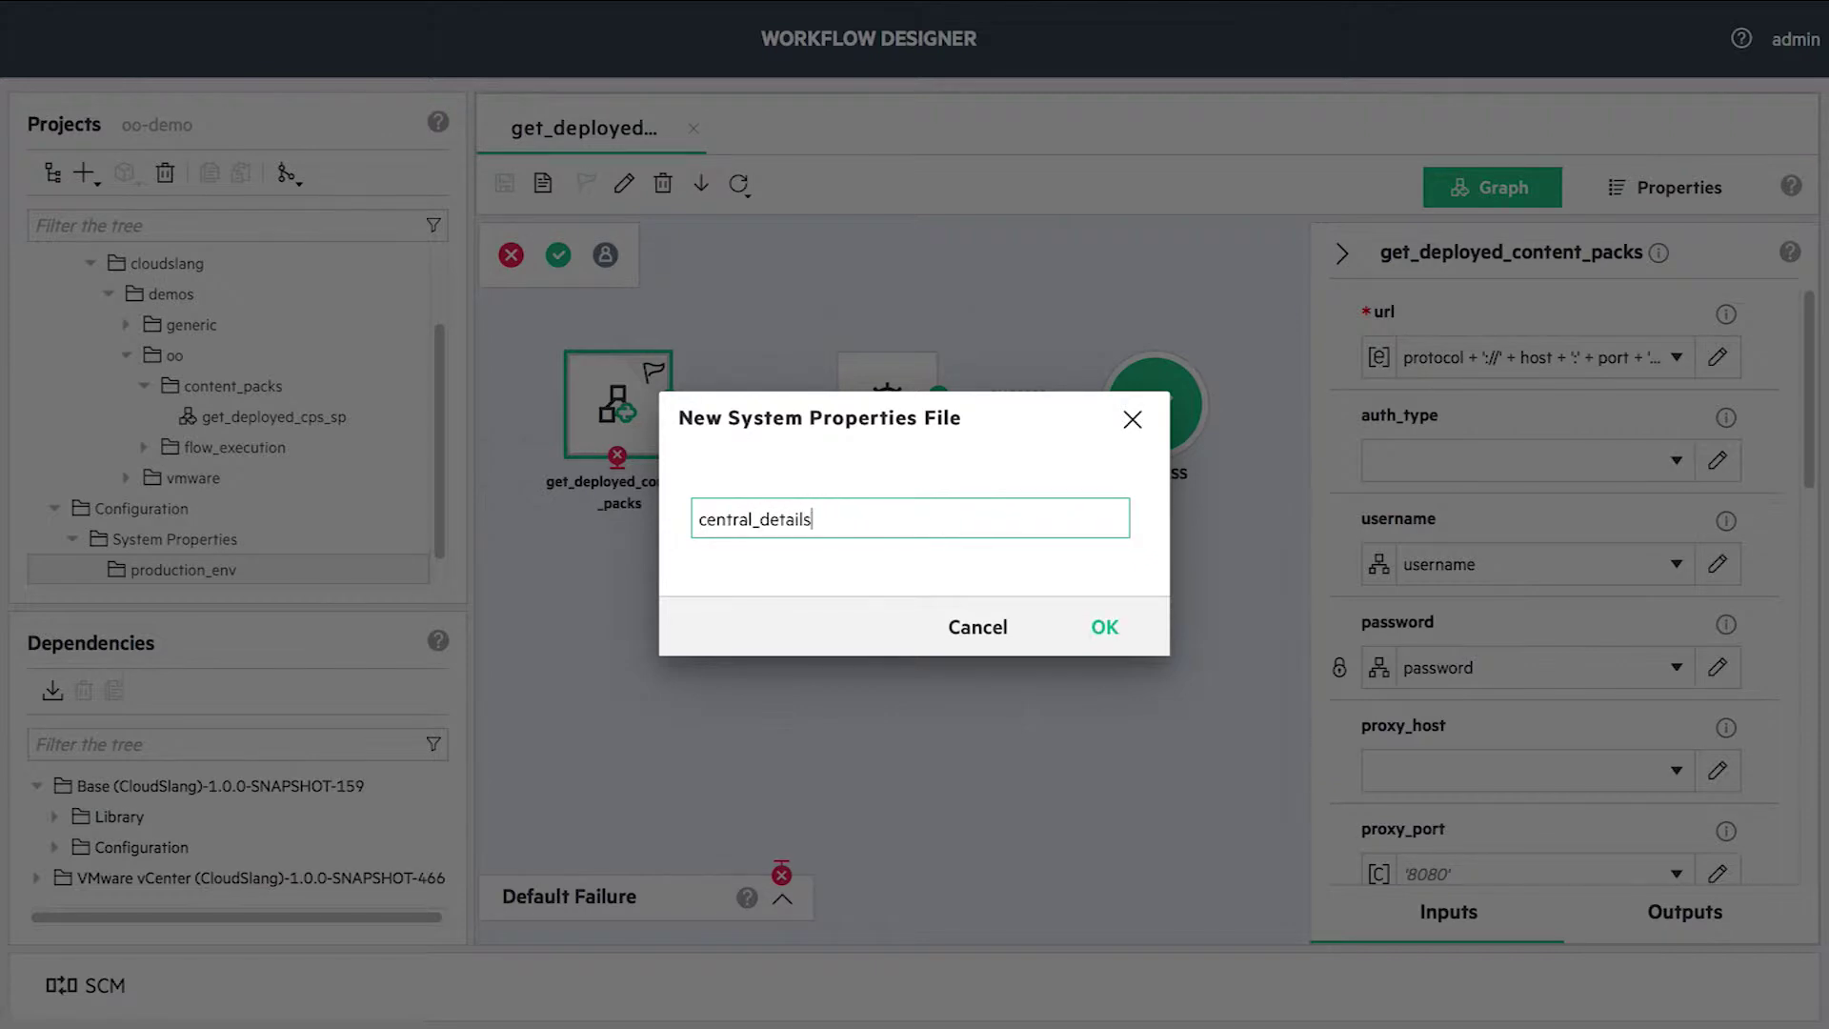
{"action": "left_click", "coordinate": [1098, 638]}
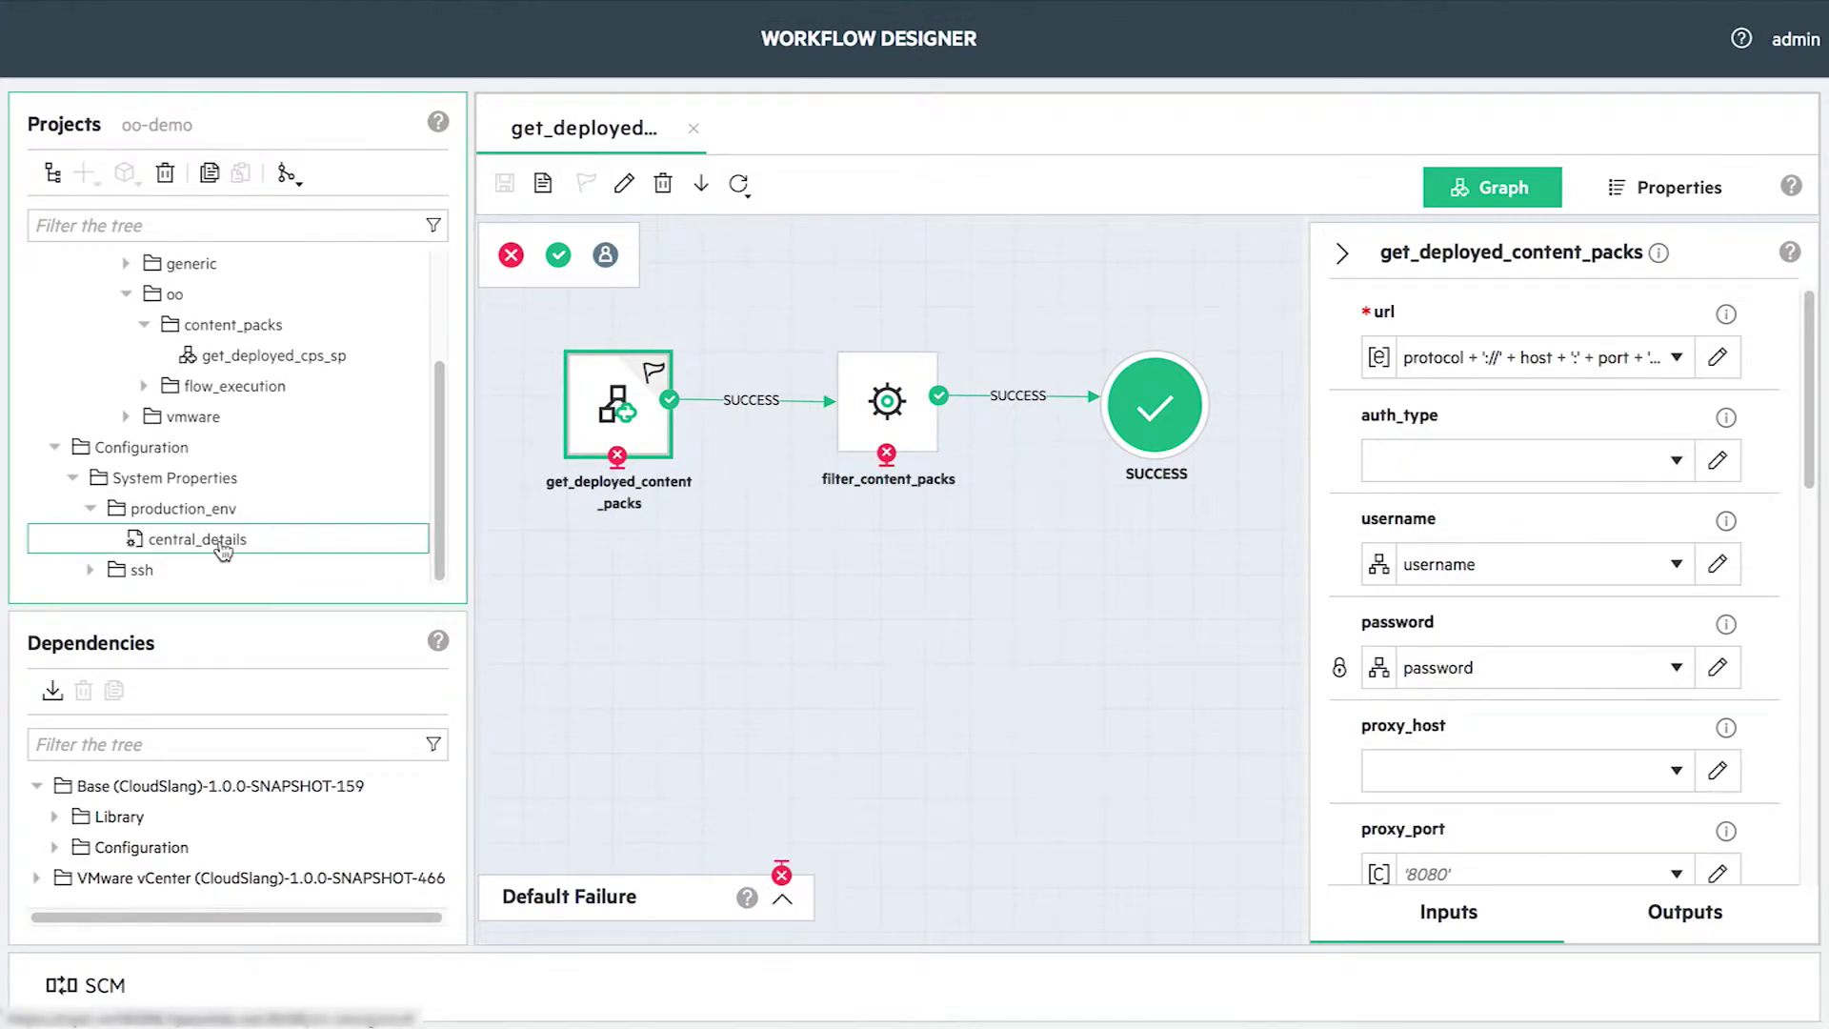
{"action": "double_click", "coordinate": [223, 543]}
- Add properties hostname = localhost and protocol = https to central_details
{"action": "left_click", "coordinate": [595, 183]}
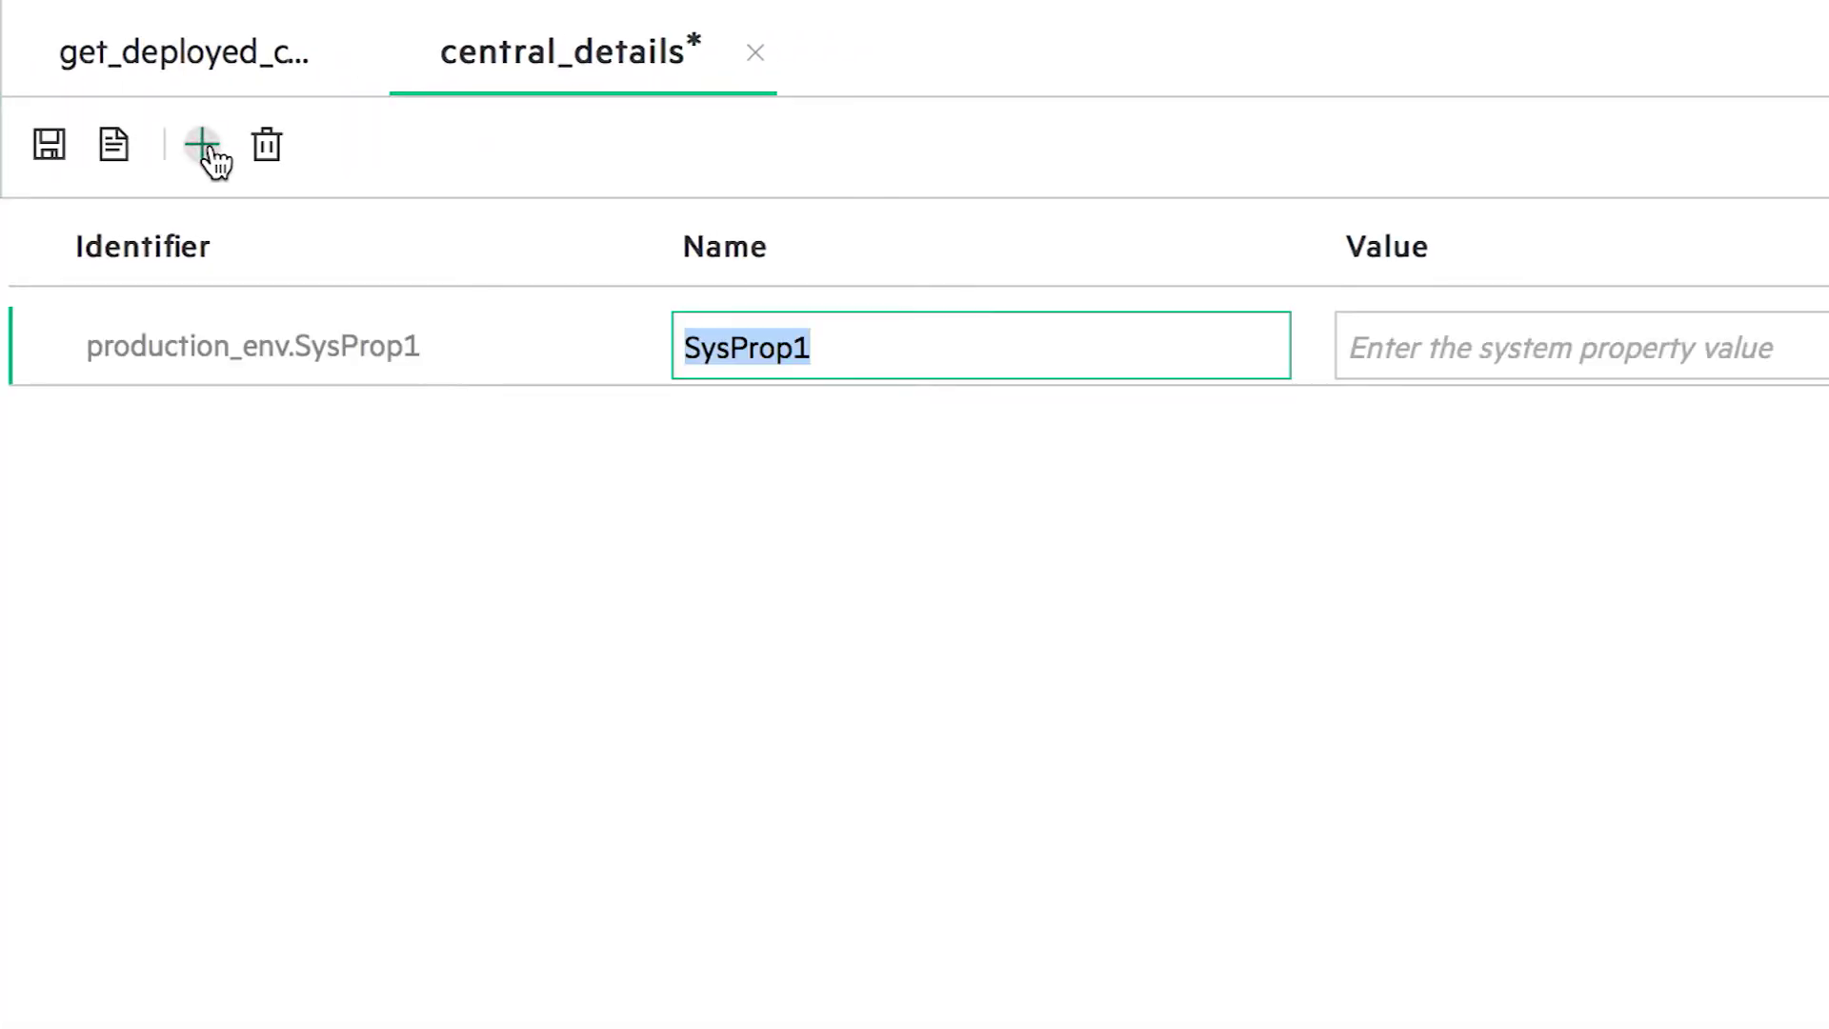
{"action": "type", "text": "hostname"}
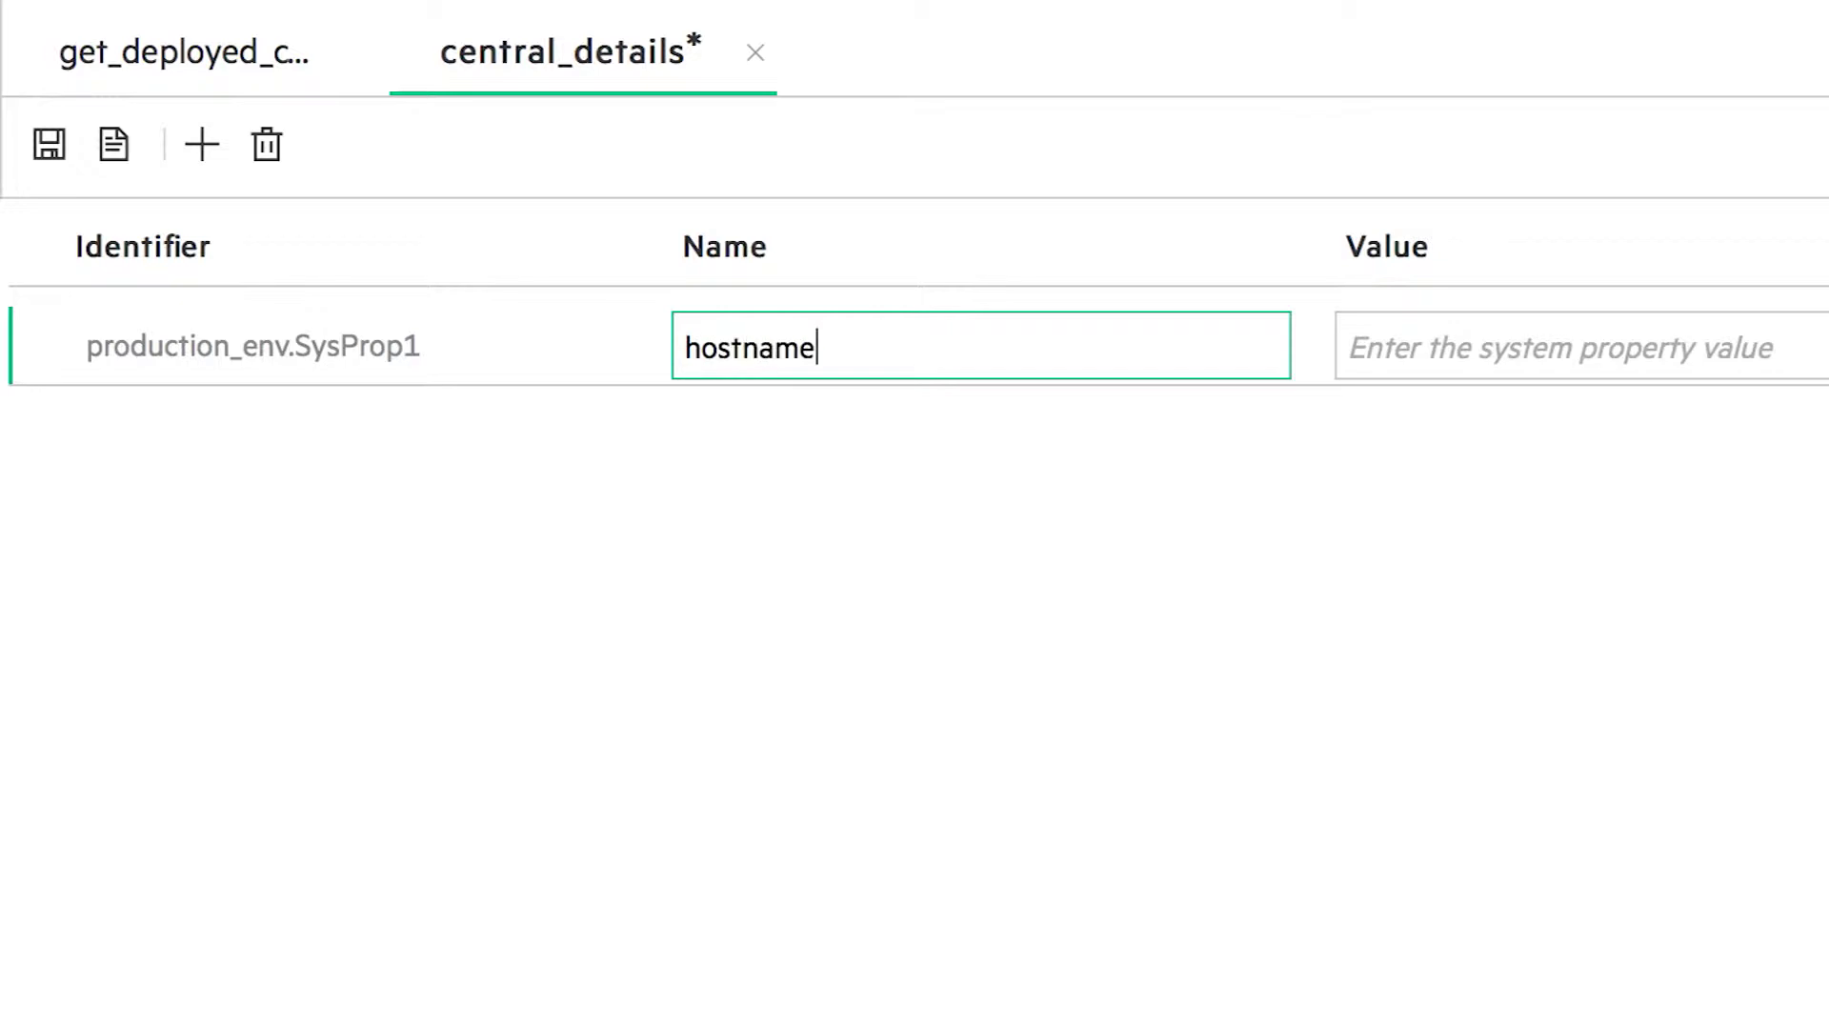
{"action": "key", "text": "Tab"}
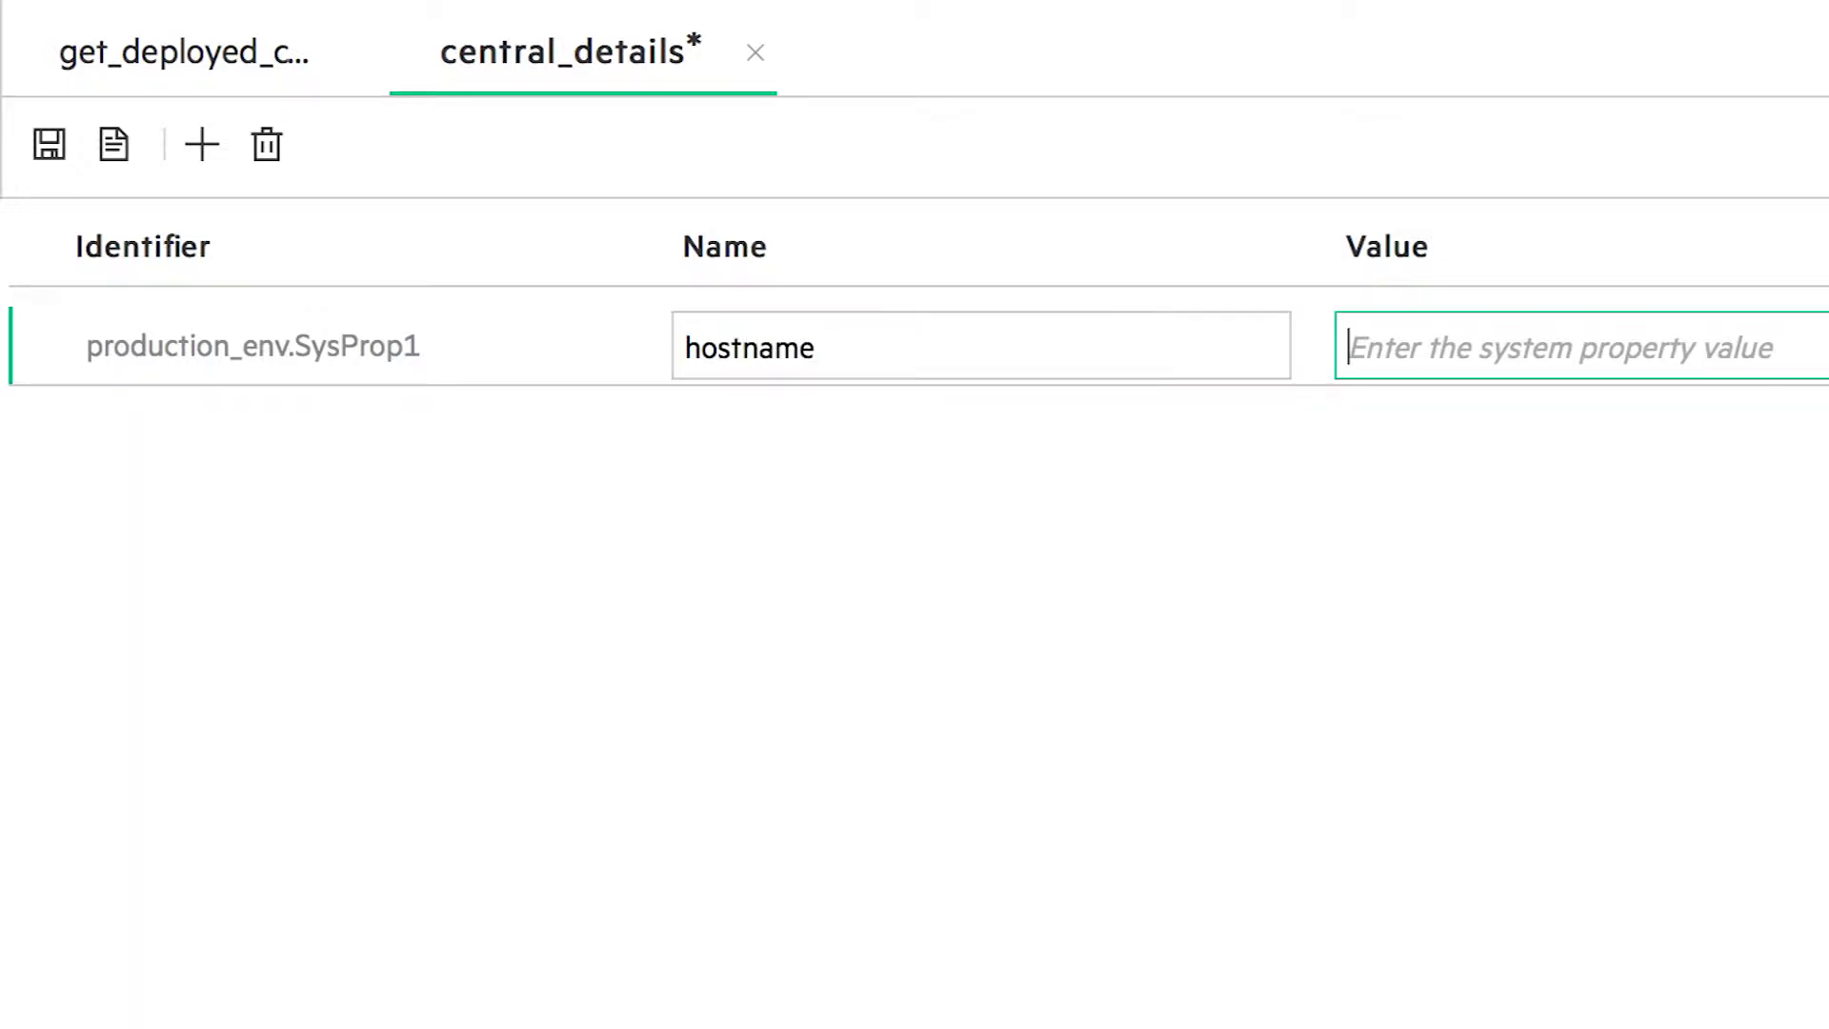
{"action": "type", "text": "localhost"}
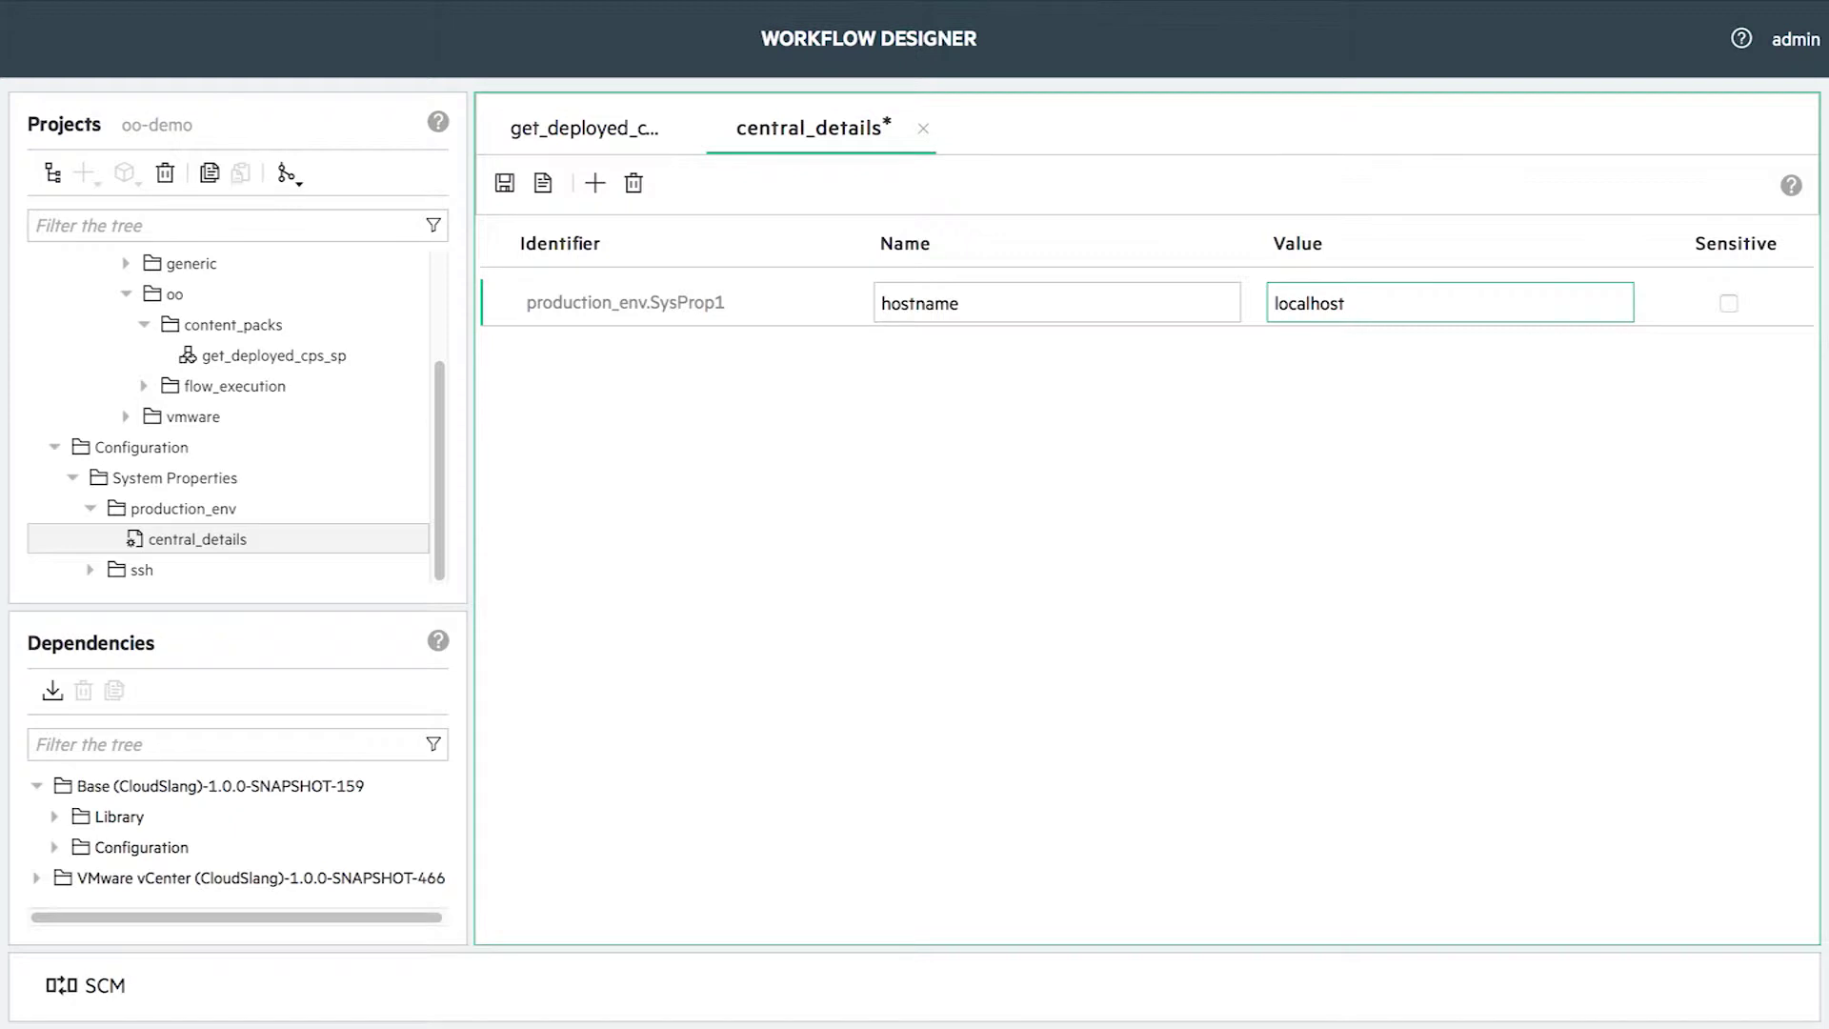
{"action": "key", "text": "Return"}
{"action": "left_click", "coordinate": [594, 183]}
{"action": "double_click", "coordinate": [894, 352]}
{"action": "type", "text": "protocol"}
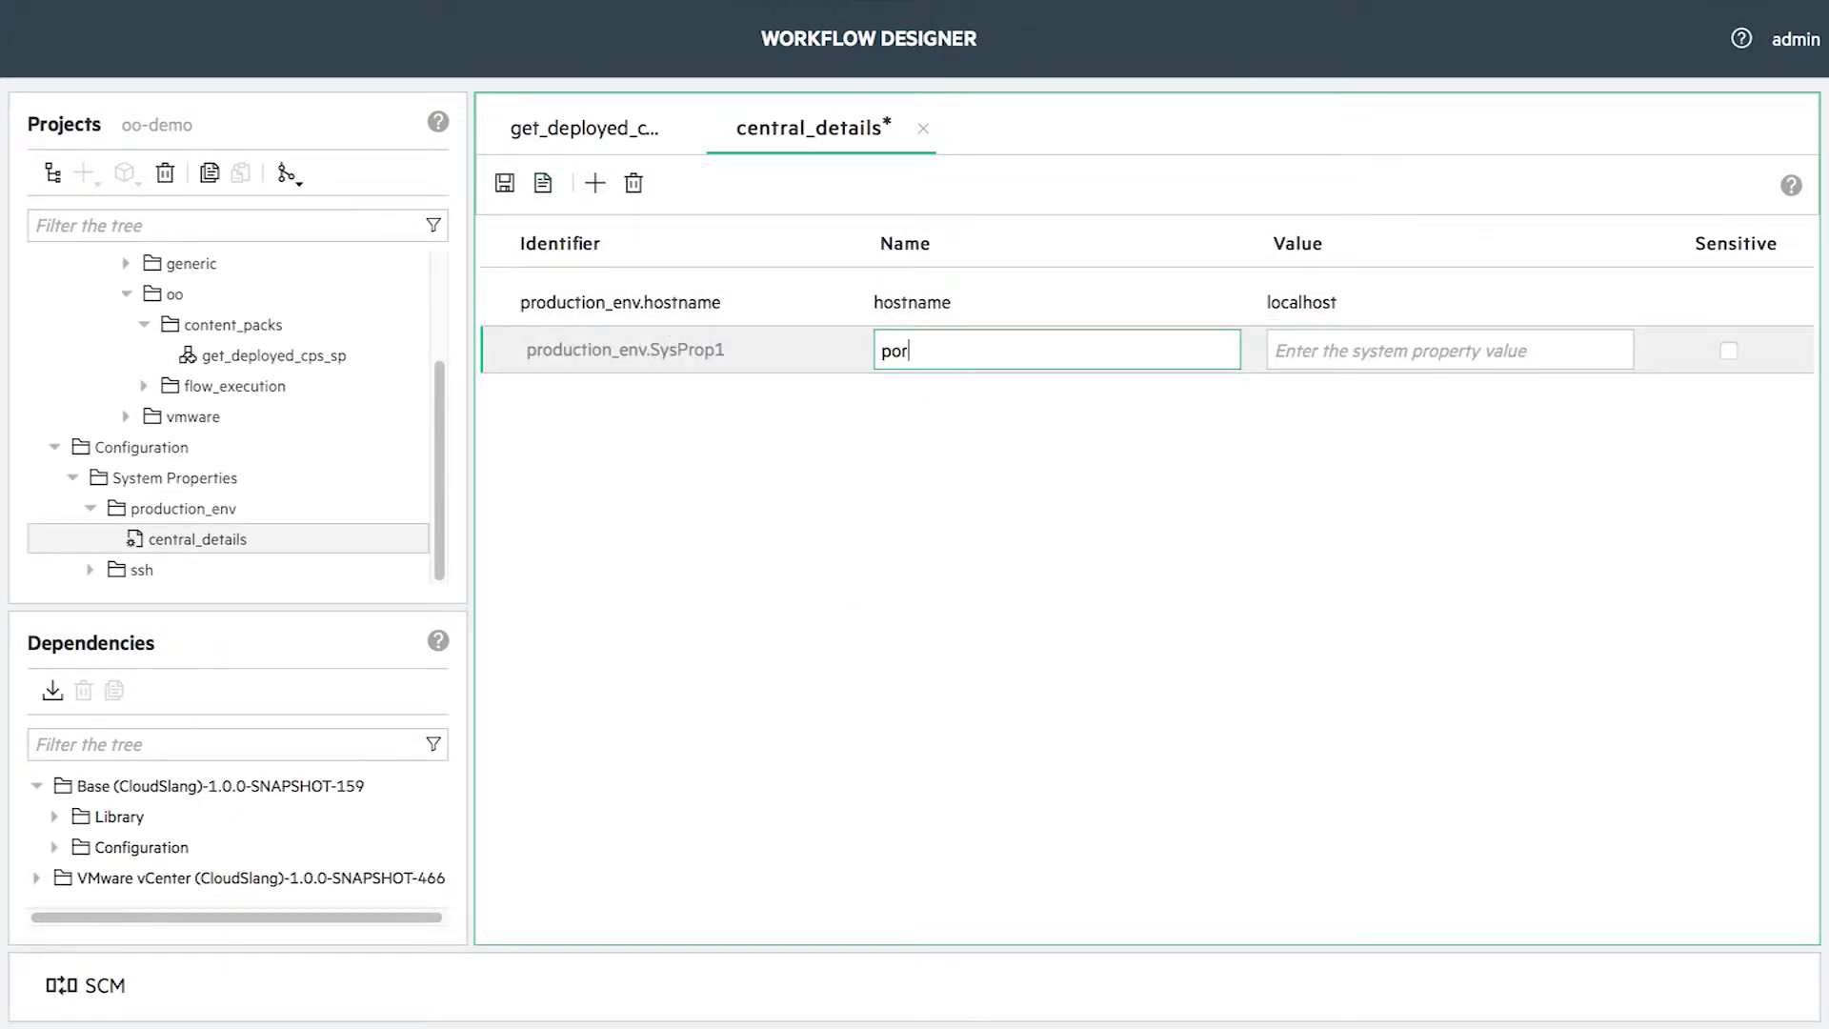
{"action": "key", "text": "Tab"}
{"action": "type", "text": "https"}
{"action": "key", "text": "Return"}
- Add properties port = 8446 and username = admin
{"action": "left_click", "coordinate": [595, 183]}
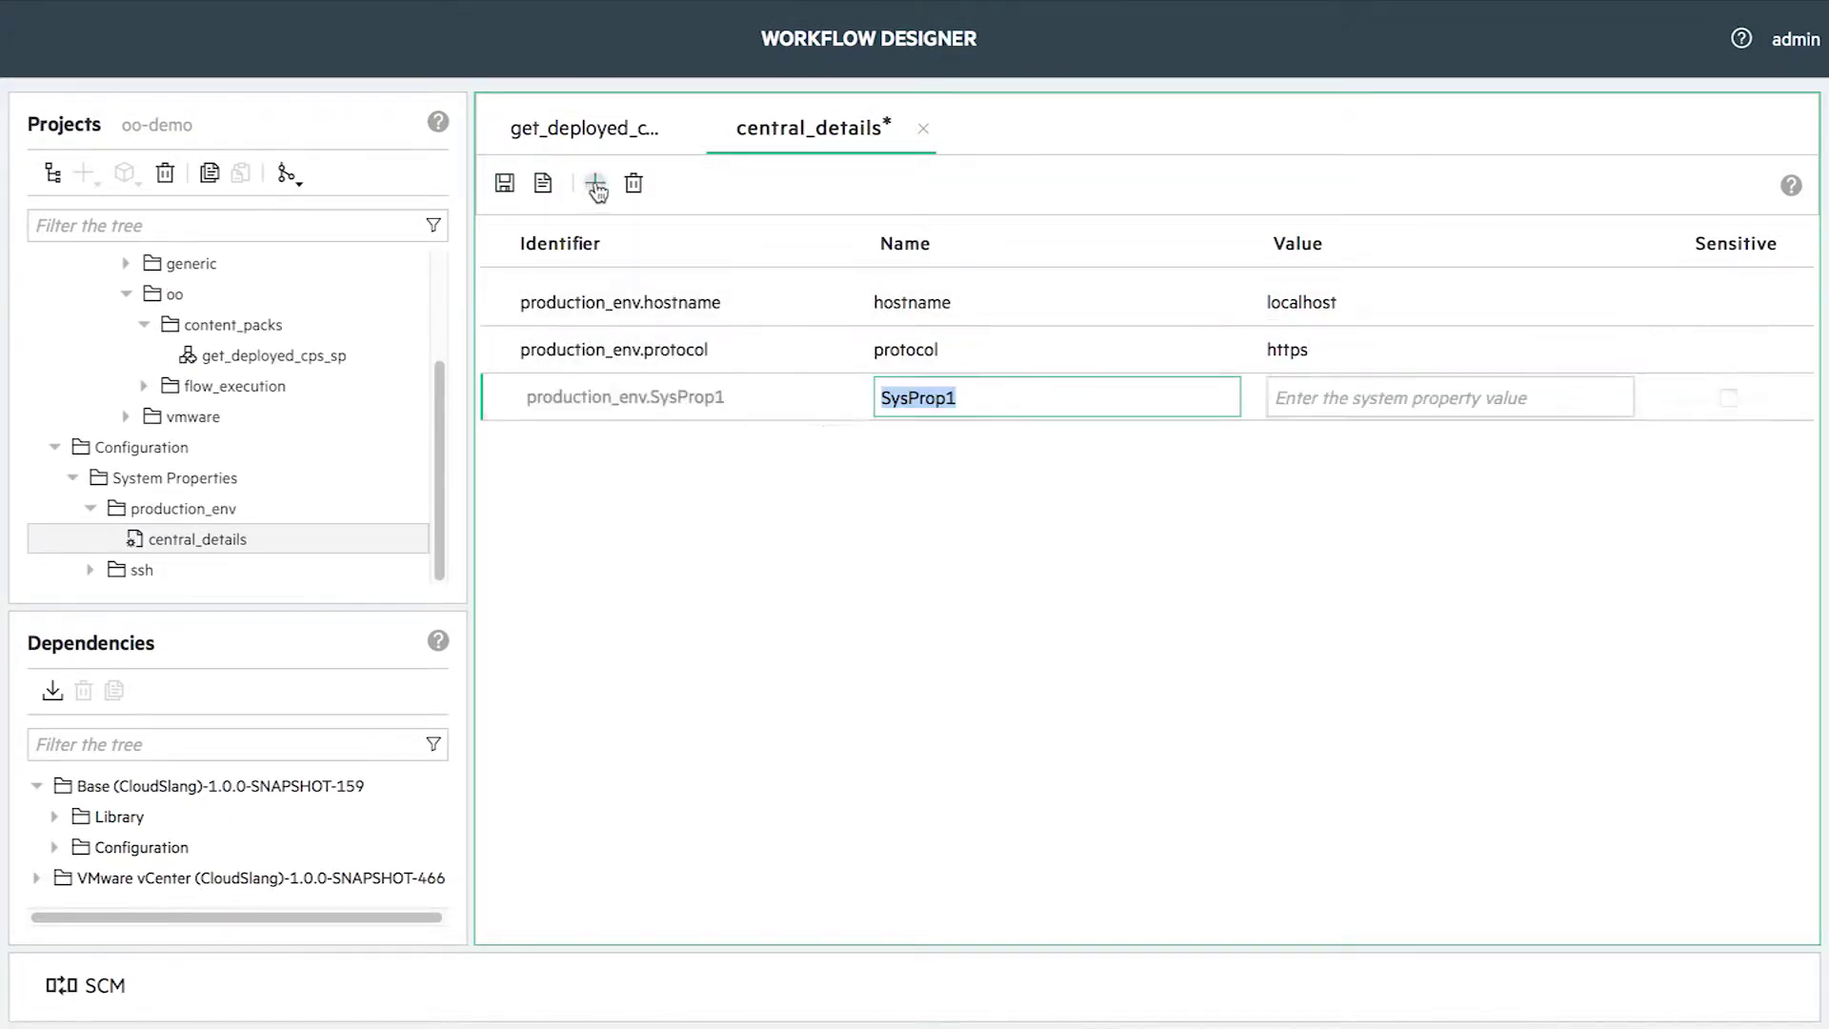
{"action": "double_click", "coordinate": [987, 398]}
{"action": "type", "text": "port"}
{"action": "left_click", "coordinate": [1293, 399]}
{"action": "type", "text": "8446"}
{"action": "key", "text": "Return"}
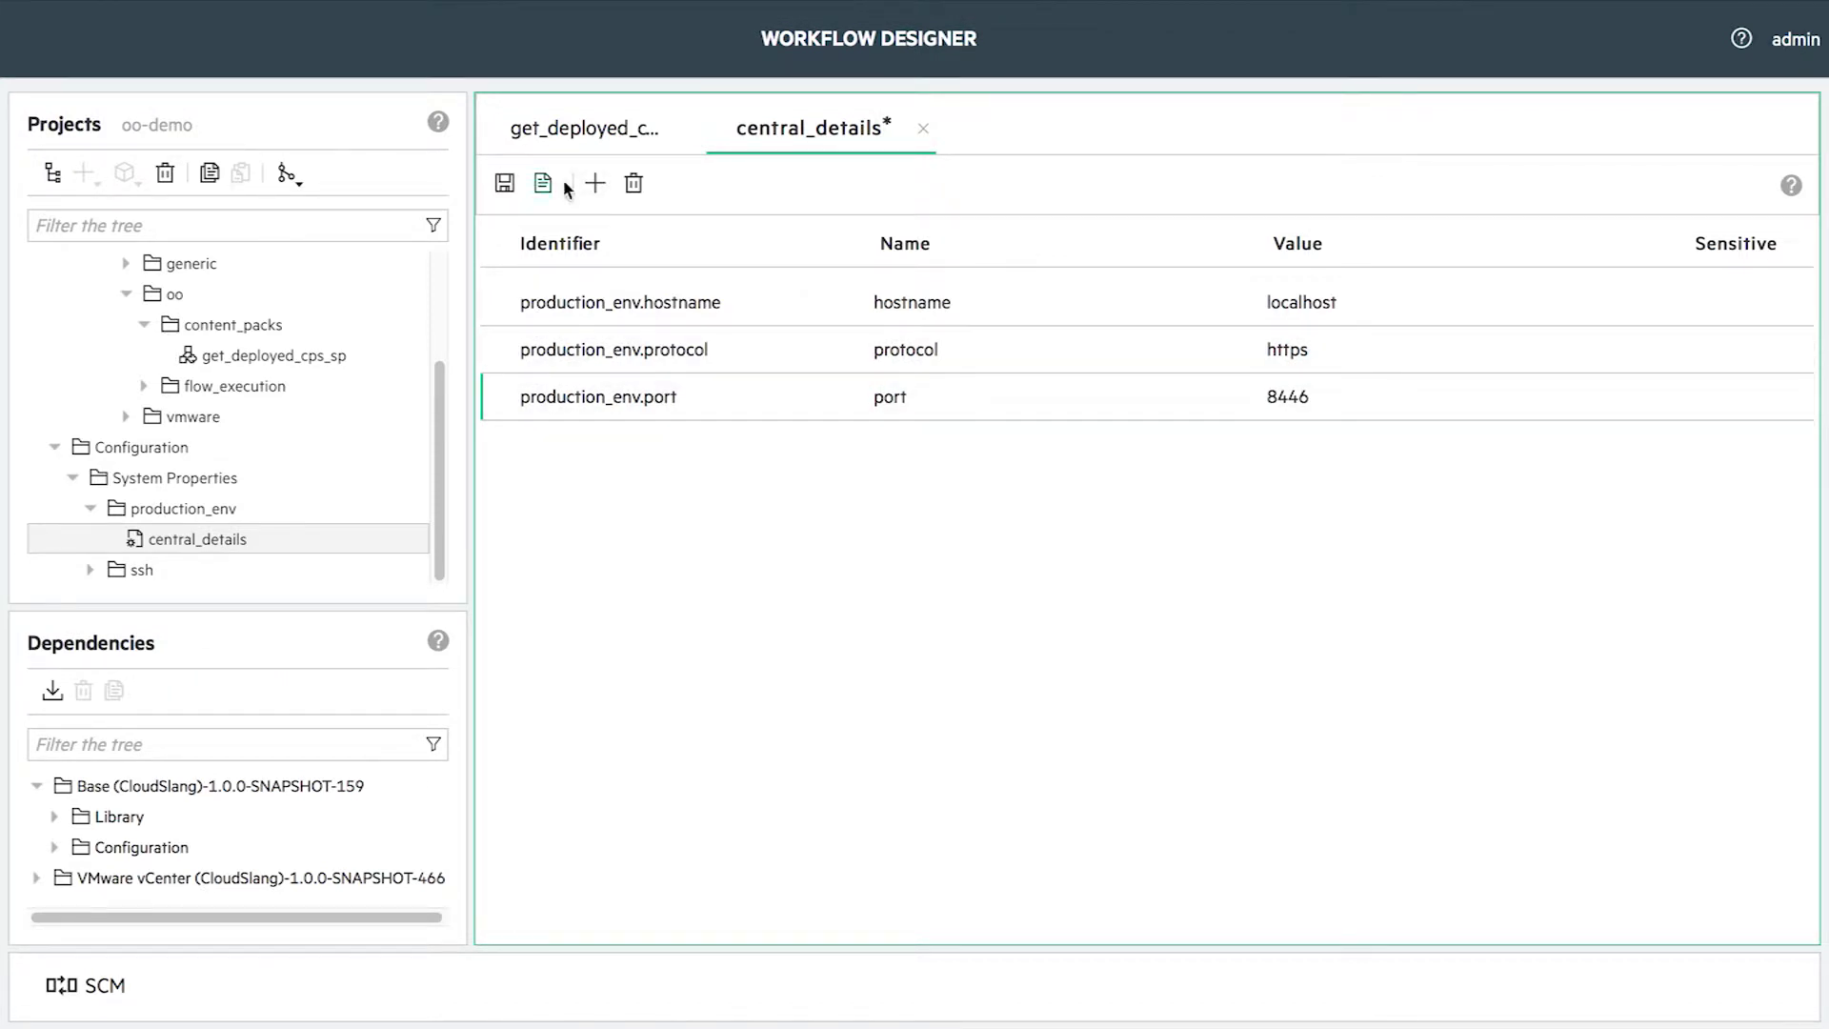
{"action": "left_click", "coordinate": [595, 183]}
{"action": "type", "text": "username"}
{"action": "key", "text": "Return"}
{"action": "double_click", "coordinate": [1347, 444]}
{"action": "type", "text": "admin"}
{"action": "key", "text": "Return"}
- Add a password property row to central_details
{"action": "left_click", "coordinate": [595, 183]}
{"action": "type", "text": "password"}
{"action": "key", "text": "Return"}
{"action": "left_click", "coordinate": [1769, 503]}
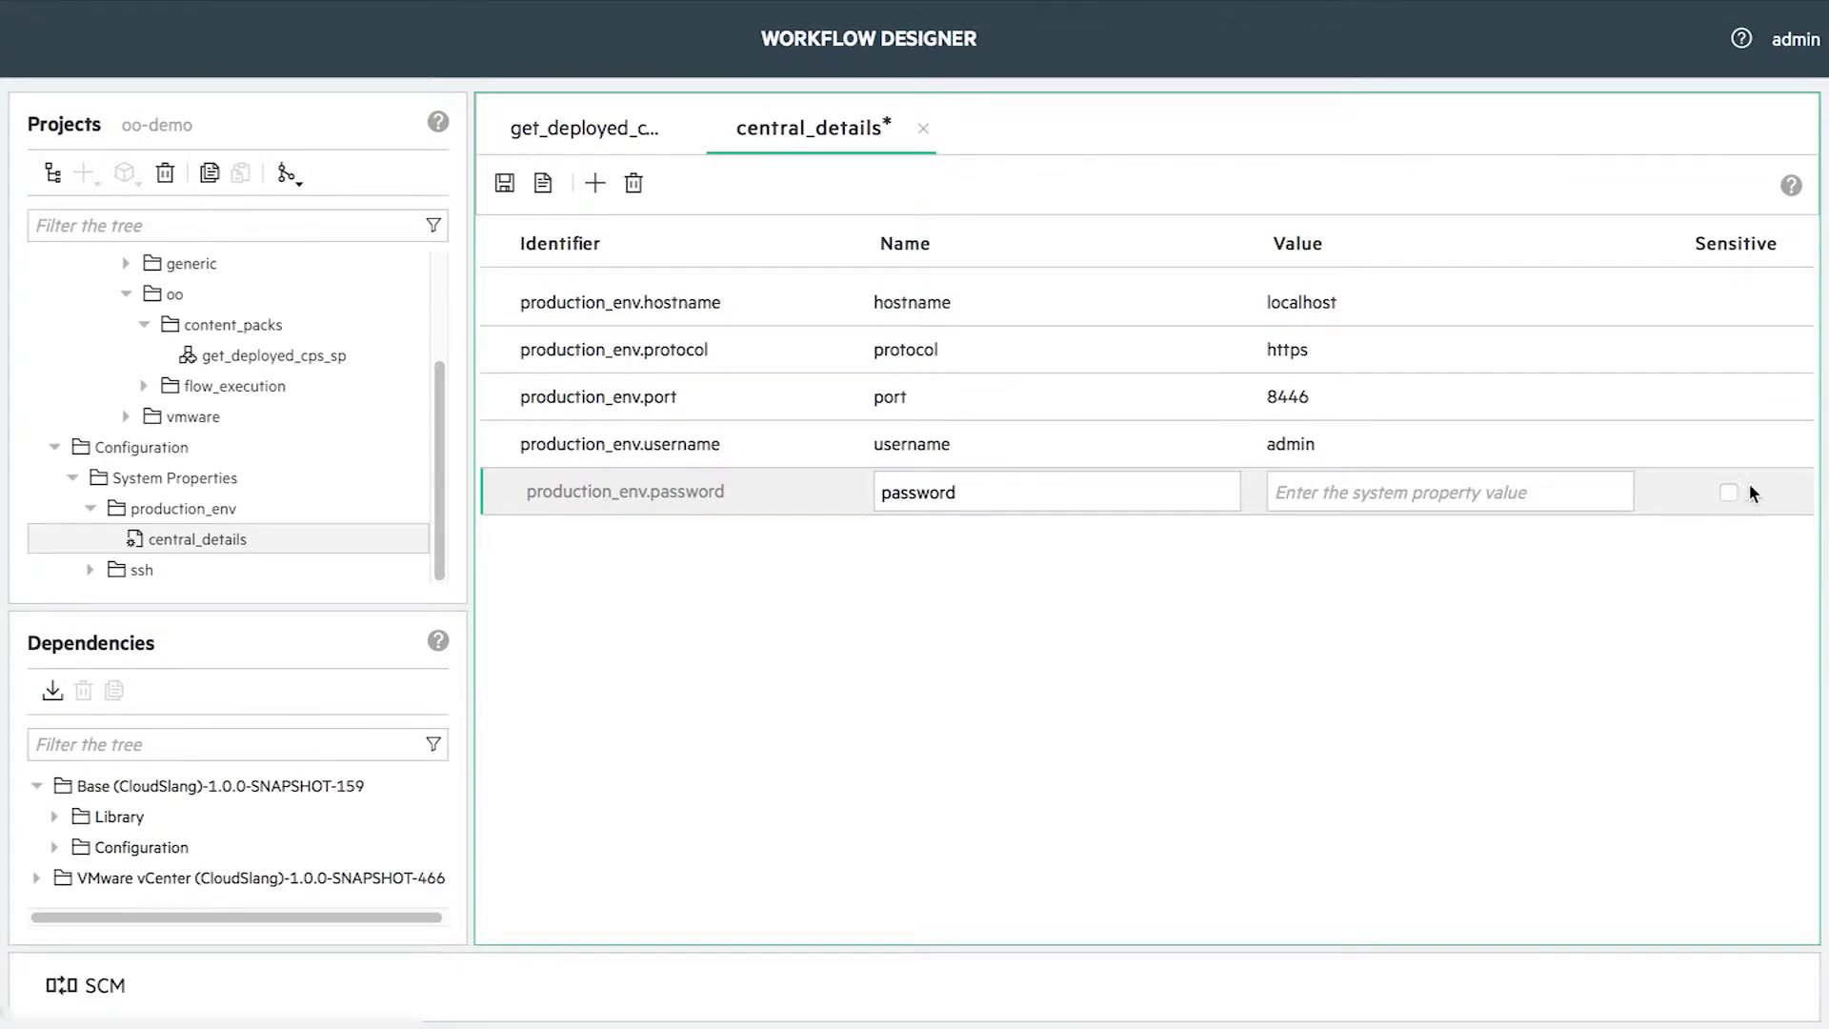
- Mark the password property Sensitive, enter a value and save central_details
{"action": "left_click", "coordinate": [1729, 494]}
{"action": "left_click", "coordinate": [1456, 505]}
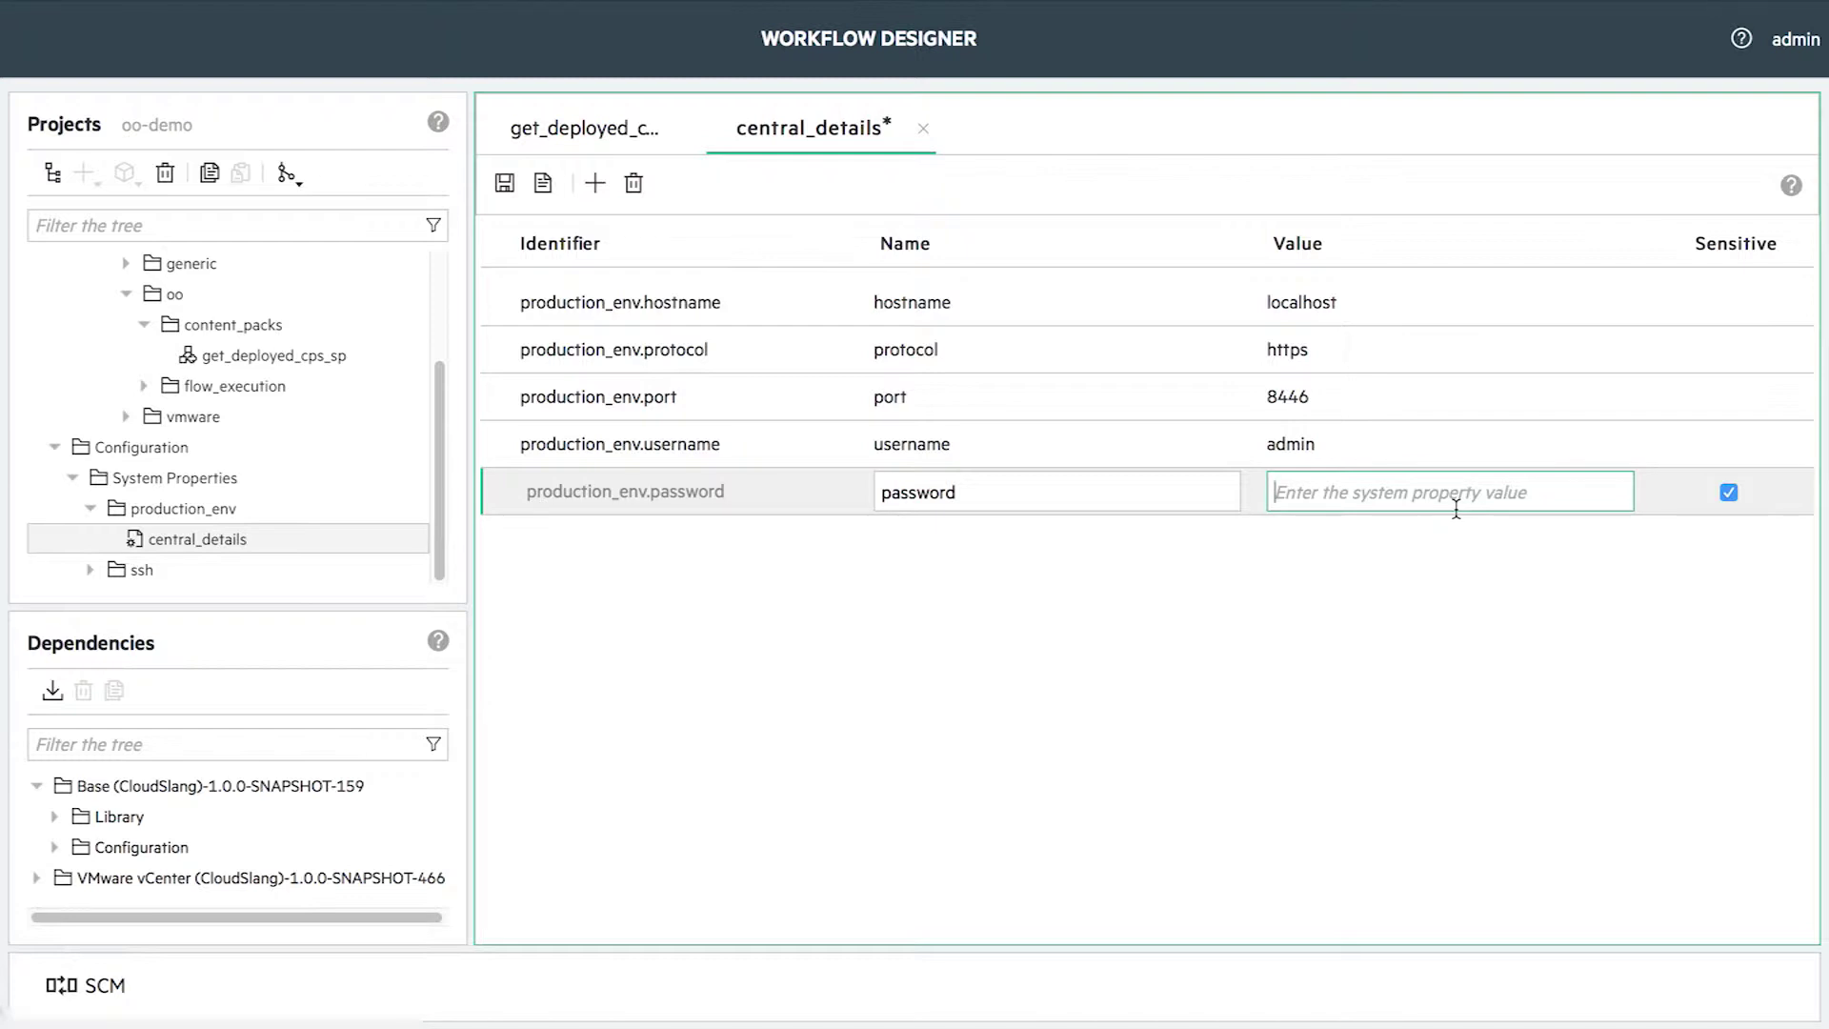
{"action": "type", "text": "s"}
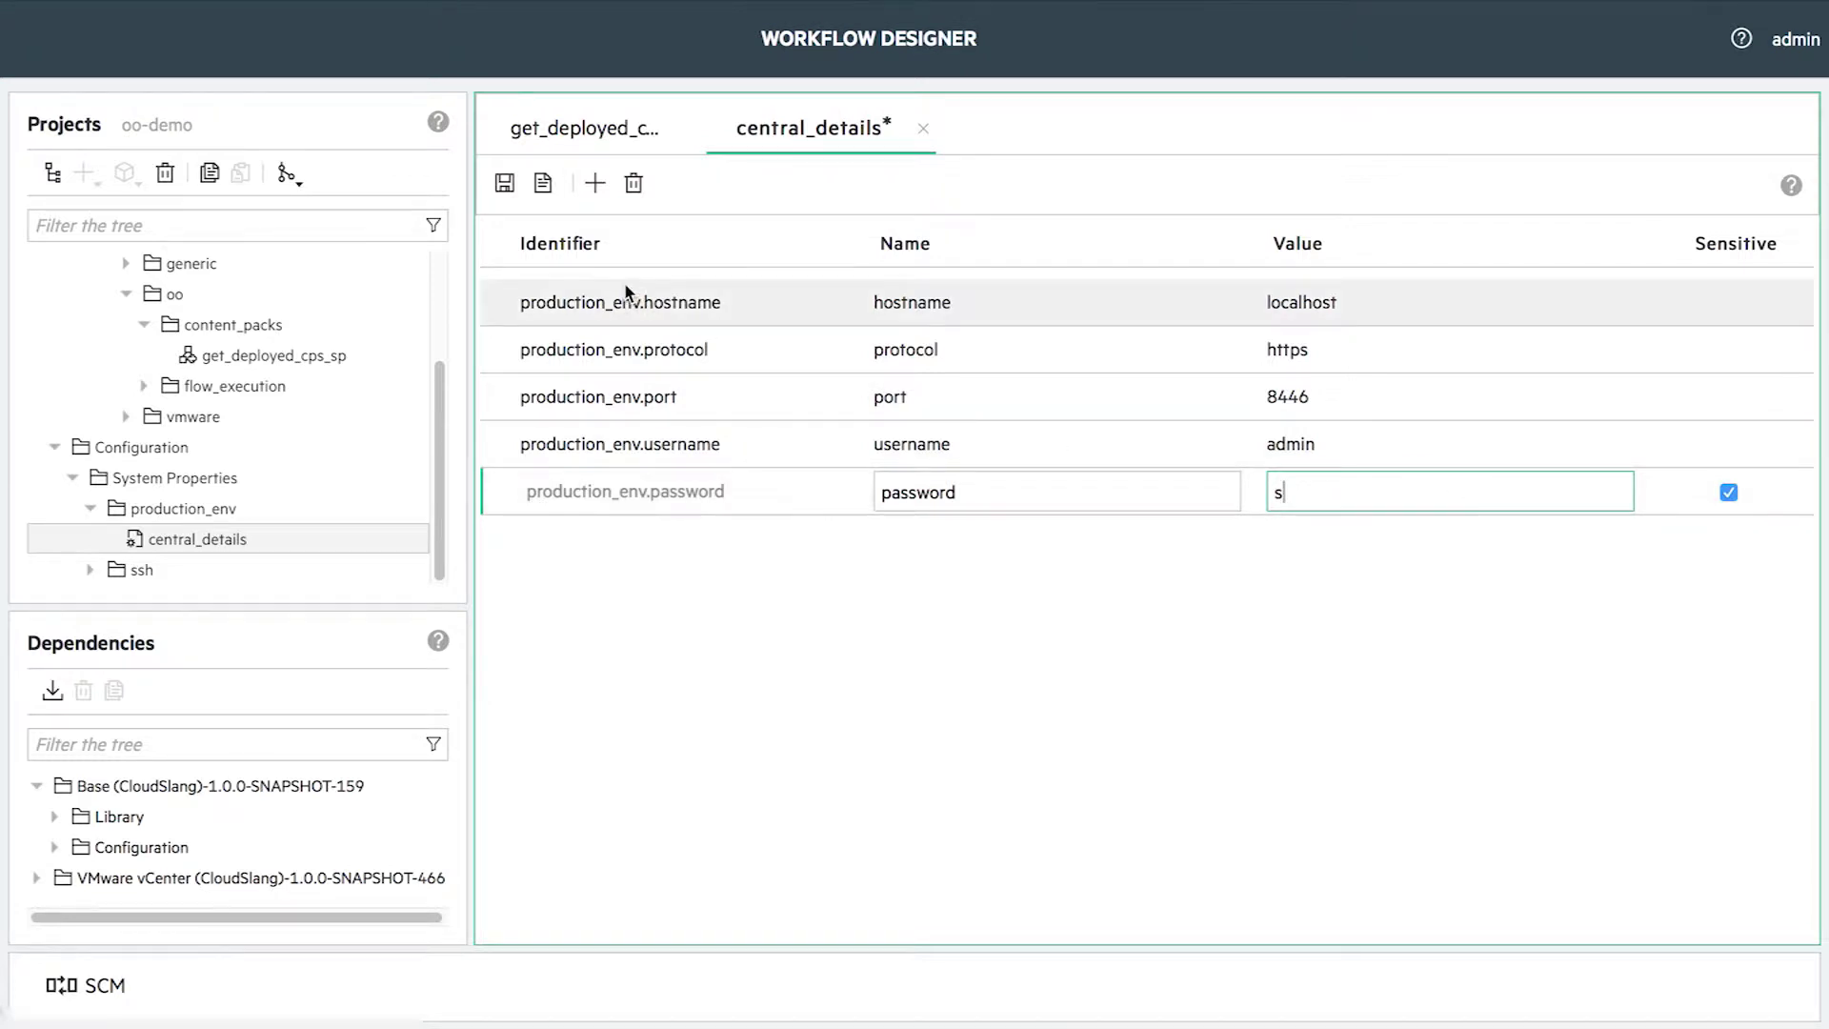
{"action": "left_click", "coordinate": [505, 183]}
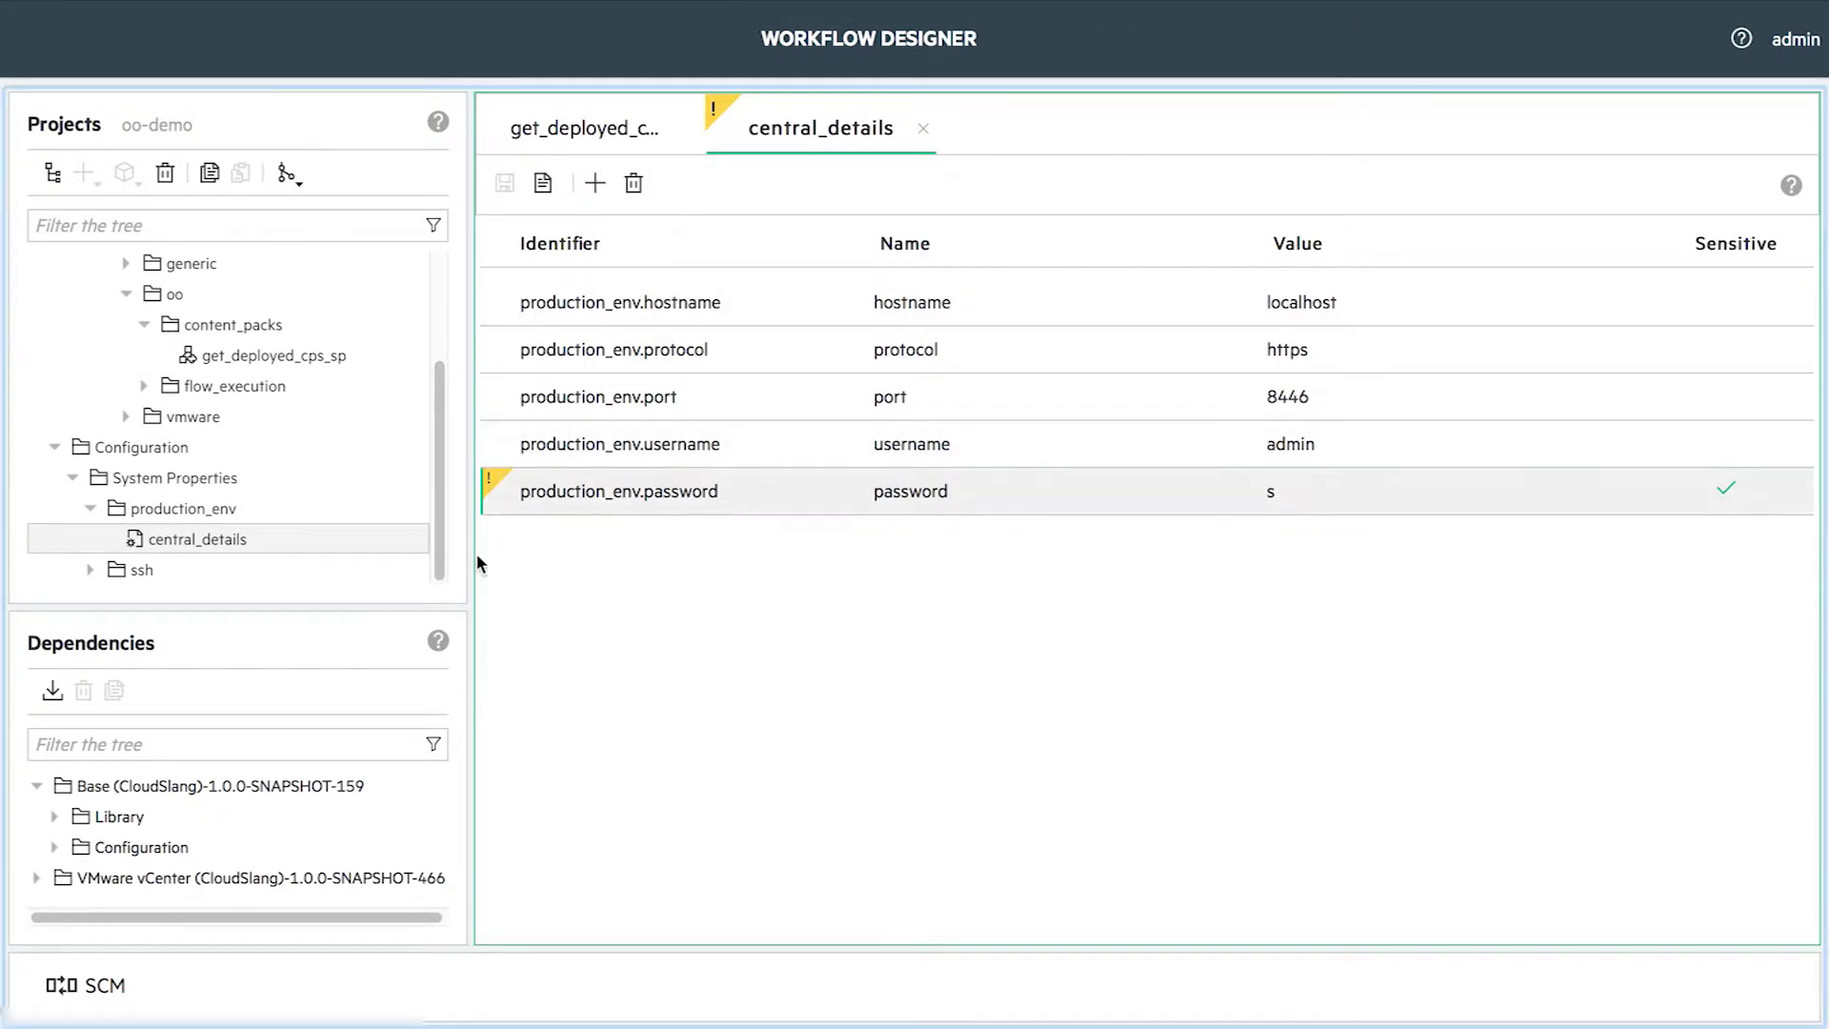
- Clear the password value so none is stored, and save central_details again
{"action": "mouse_move", "coordinate": [489, 490]}
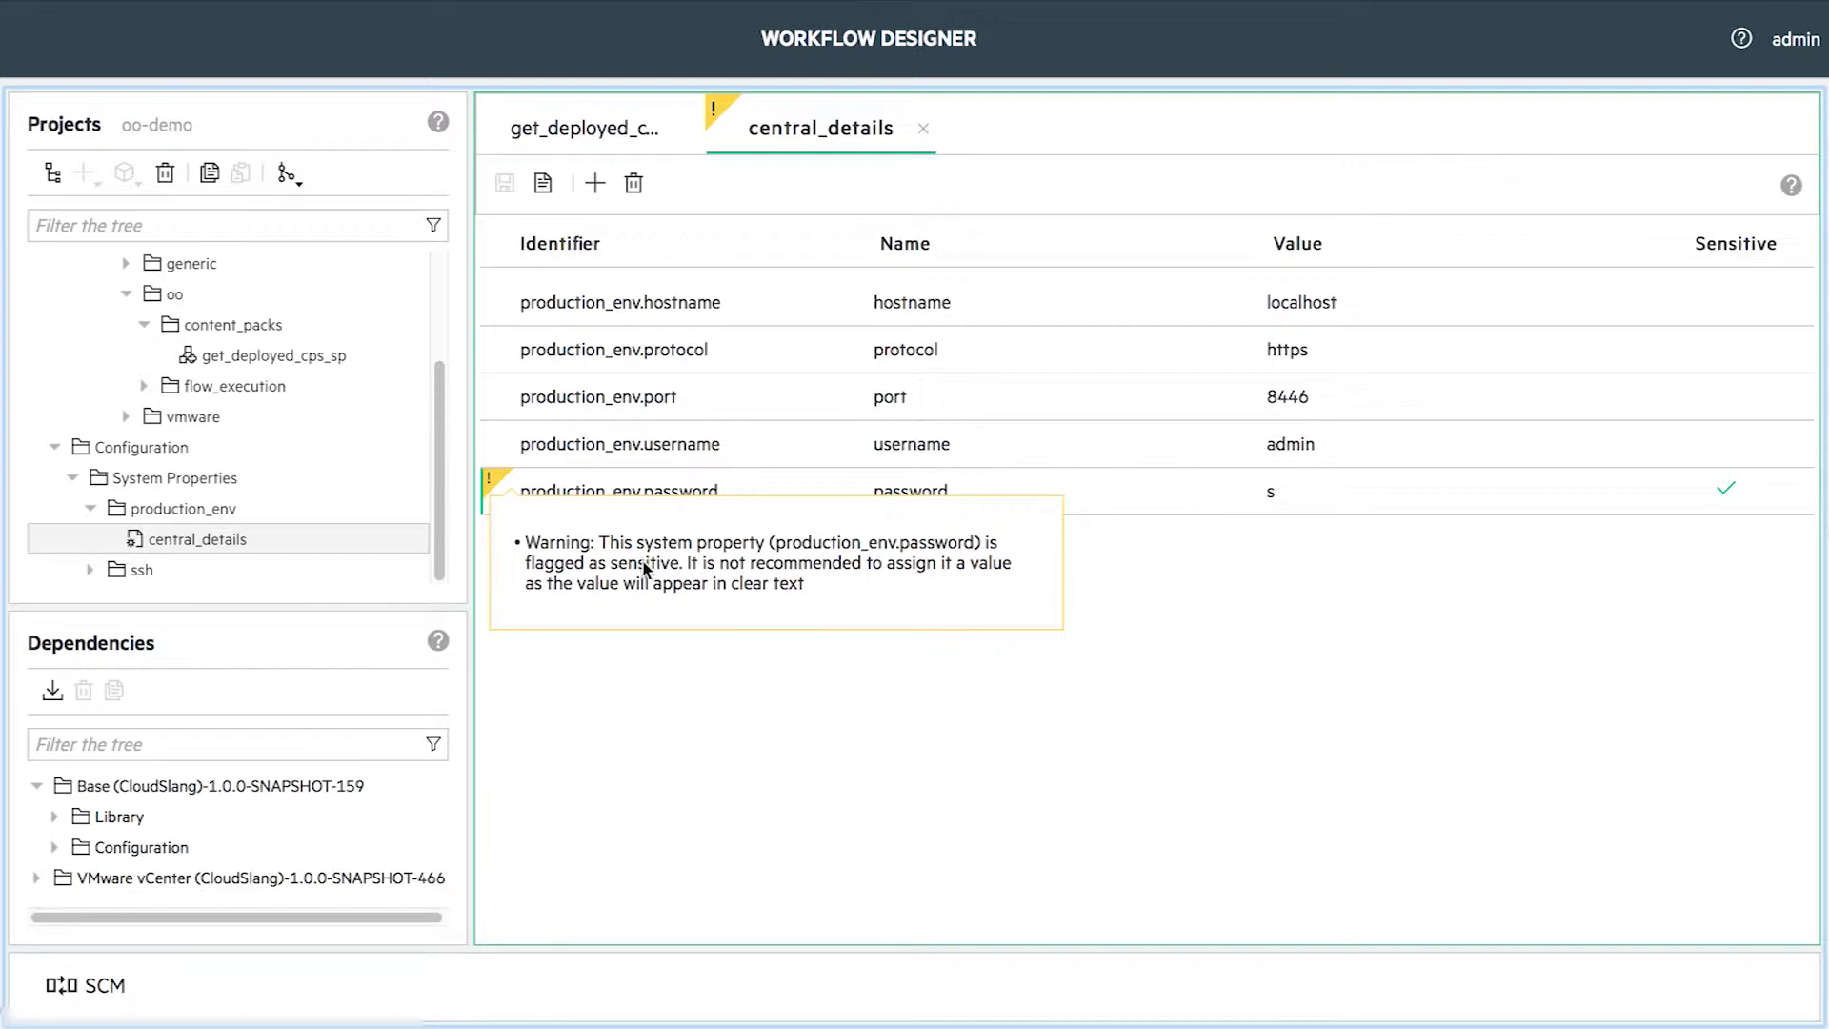
{"action": "left_click", "coordinate": [1279, 493]}
{"action": "key", "text": "BackSpace"}
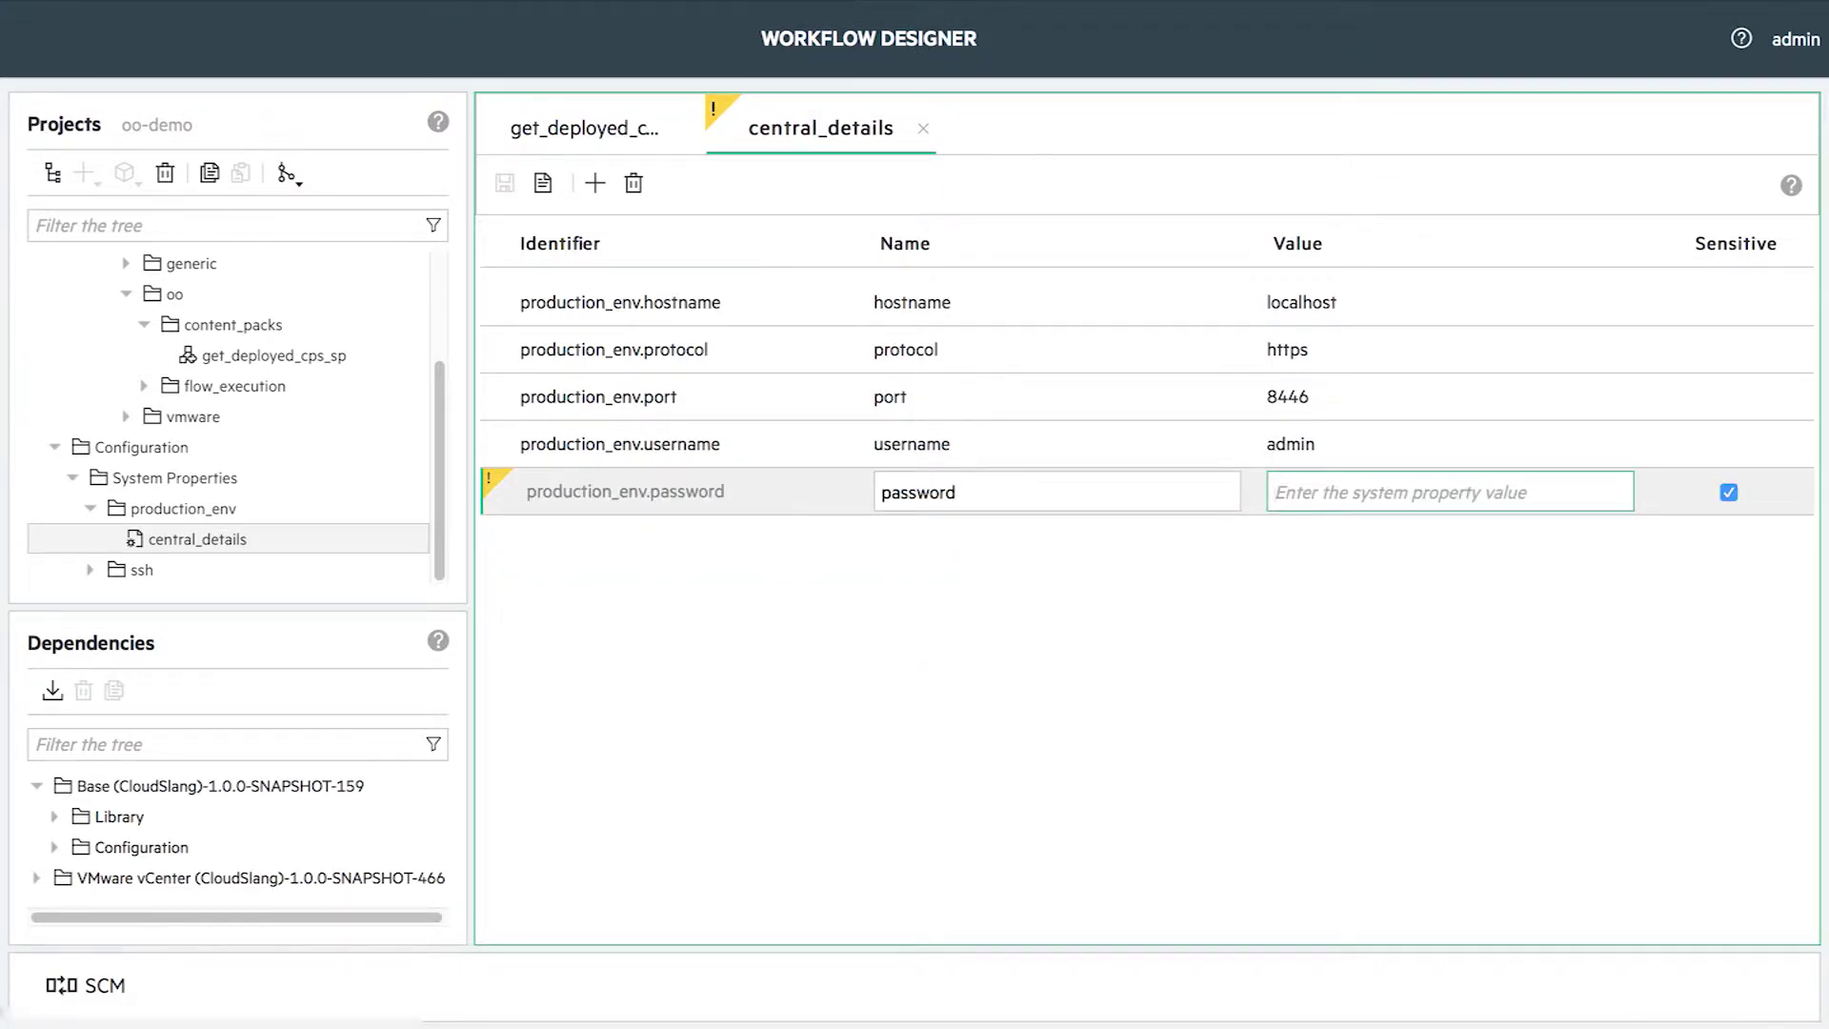
{"action": "left_click", "coordinate": [1214, 620]}
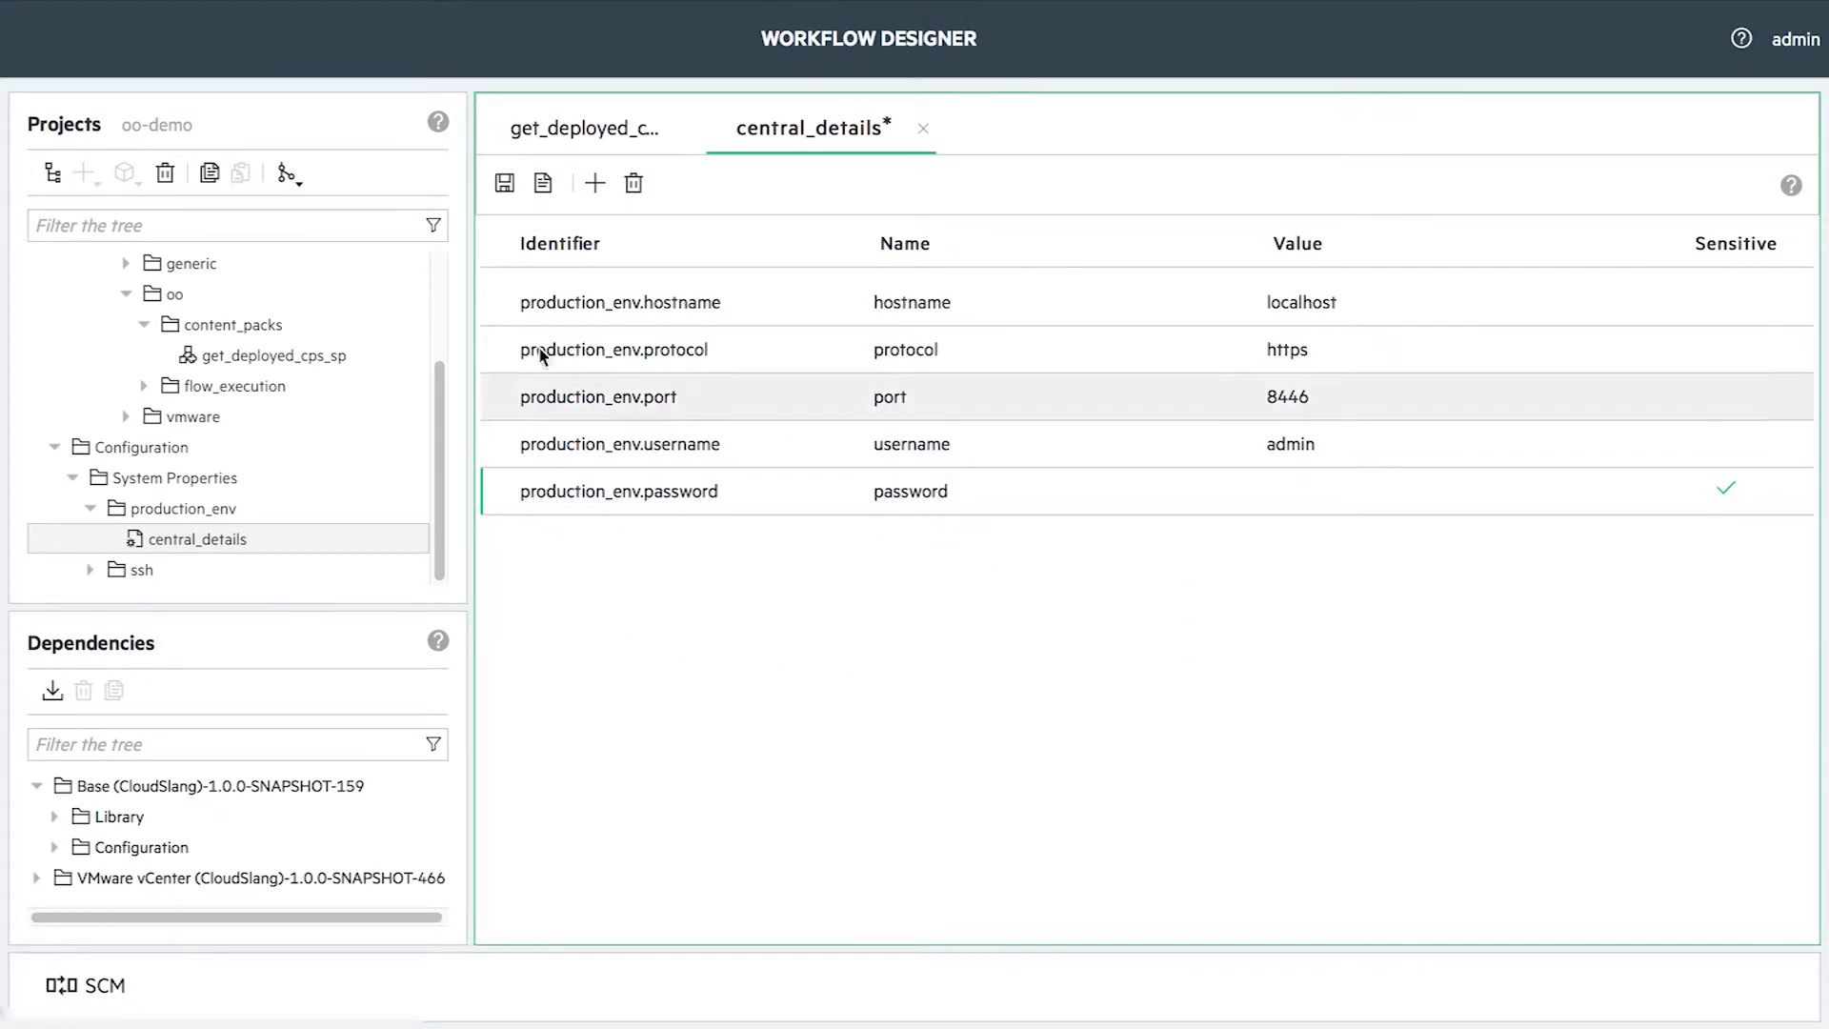
{"action": "left_click", "coordinate": [503, 183]}
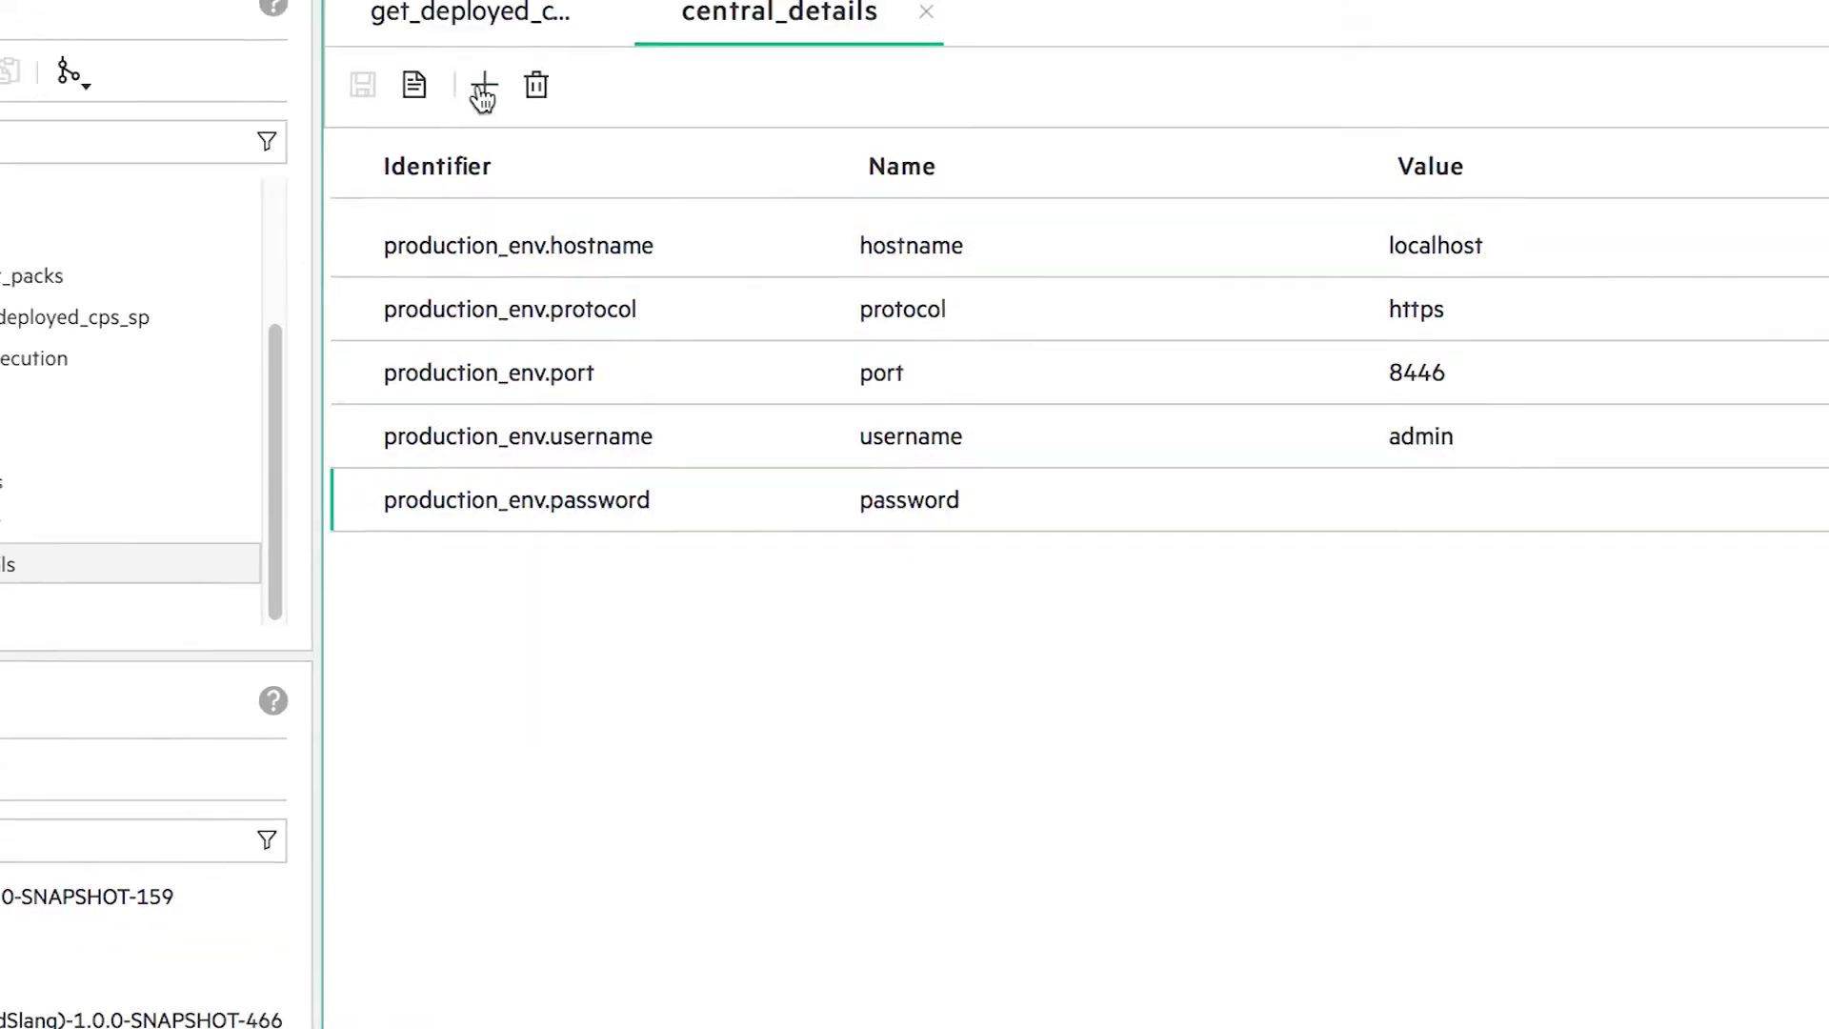
- Add a second hostname row to central_details, producing a duplicate-identifier error
{"action": "left_click", "coordinate": [484, 88]}
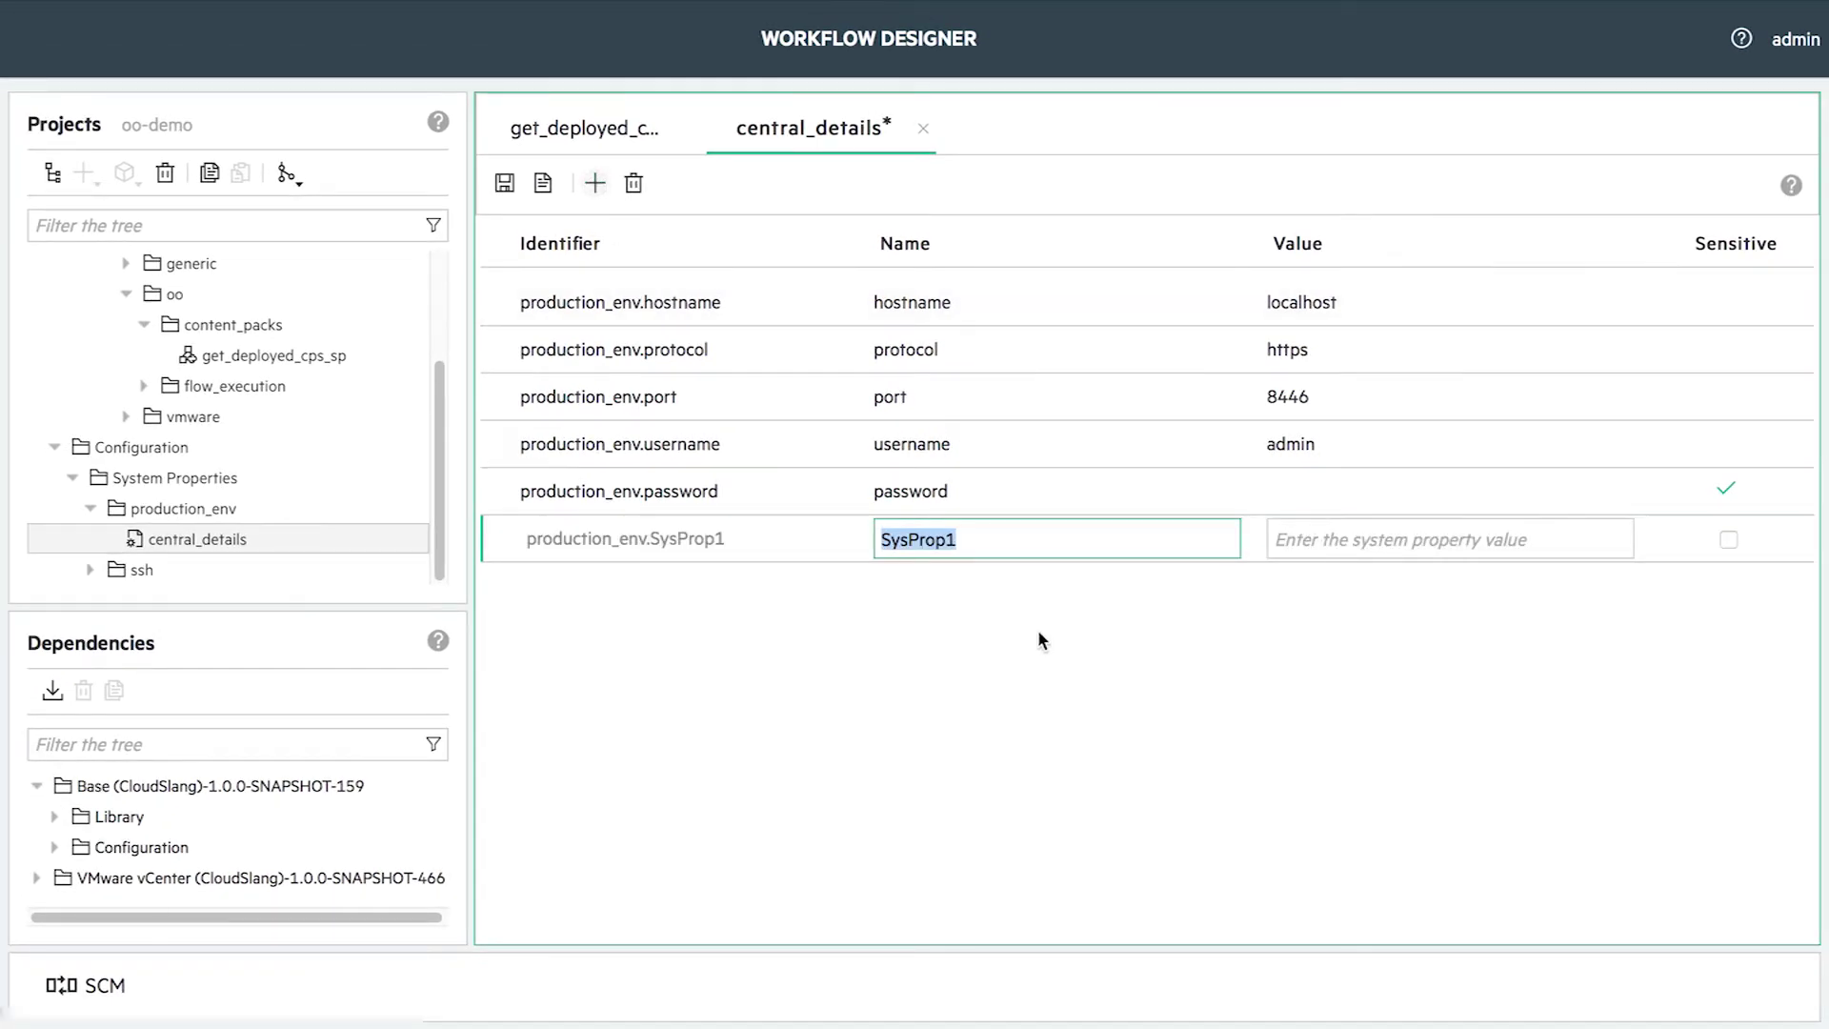
{"action": "type", "text": "hostname"}
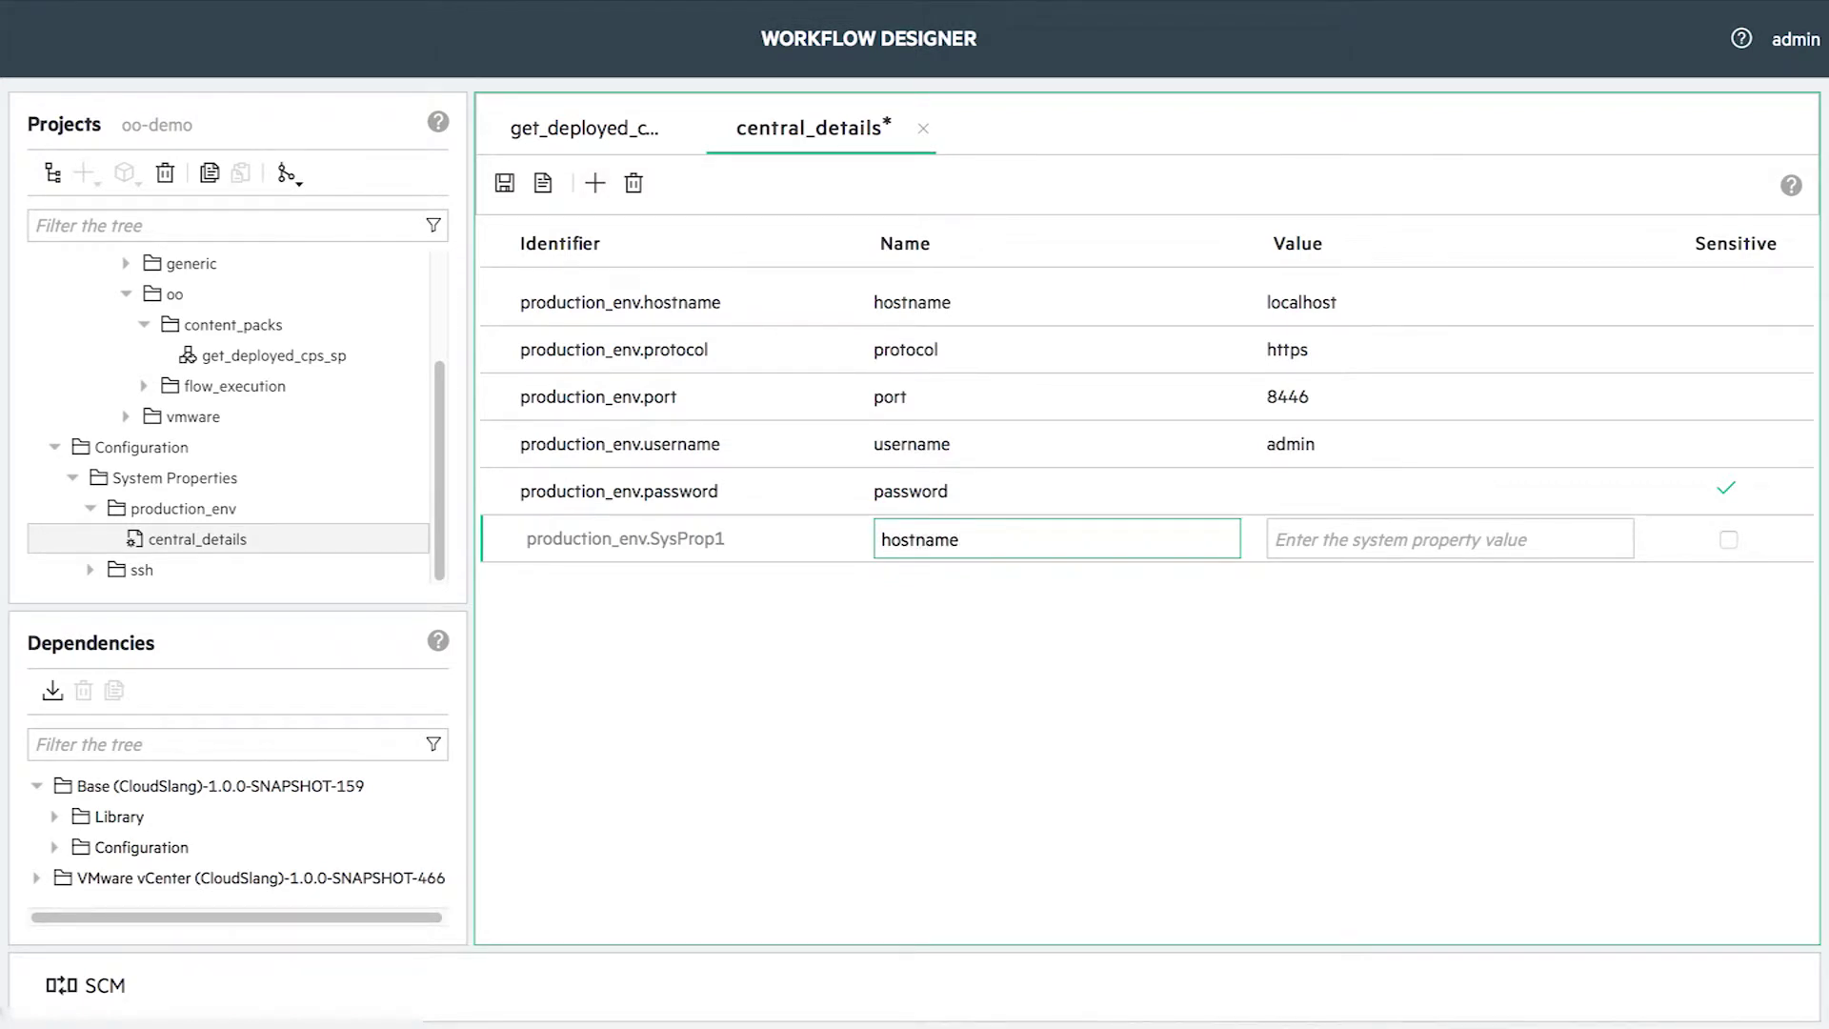
{"action": "left_click", "coordinate": [1040, 743]}
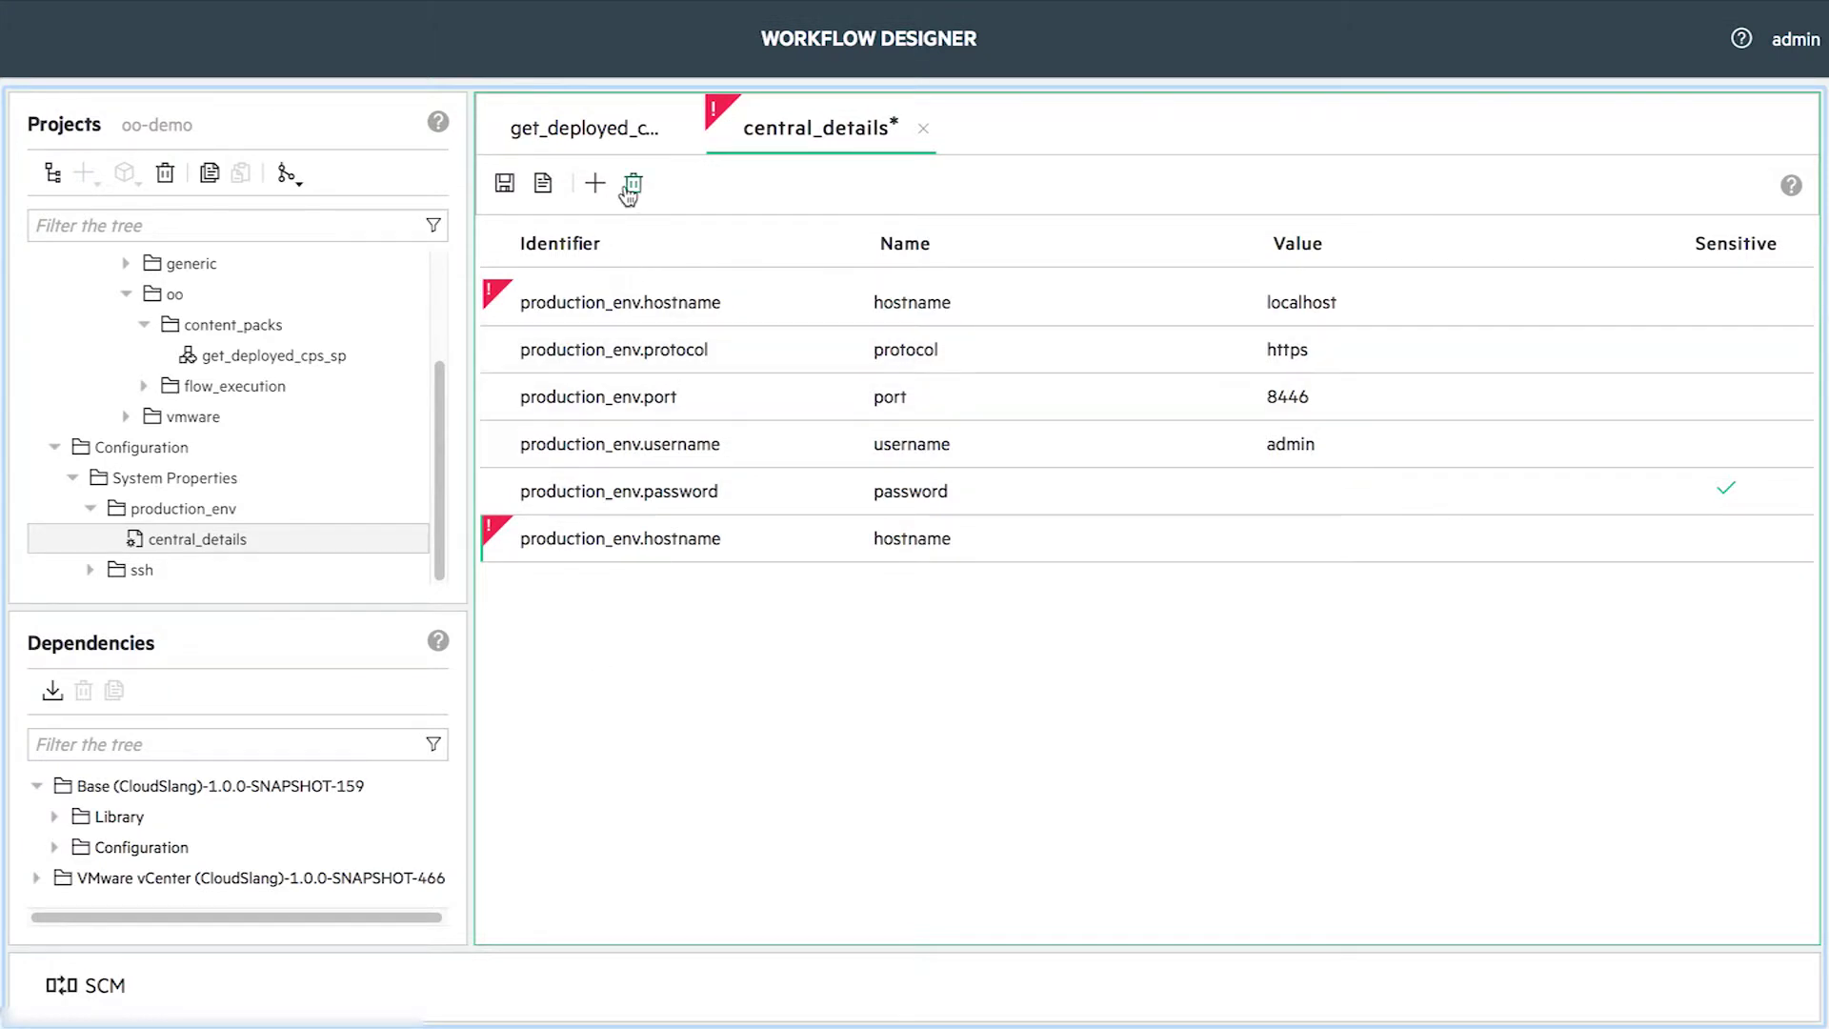
{"action": "left_click", "coordinate": [194, 500]}
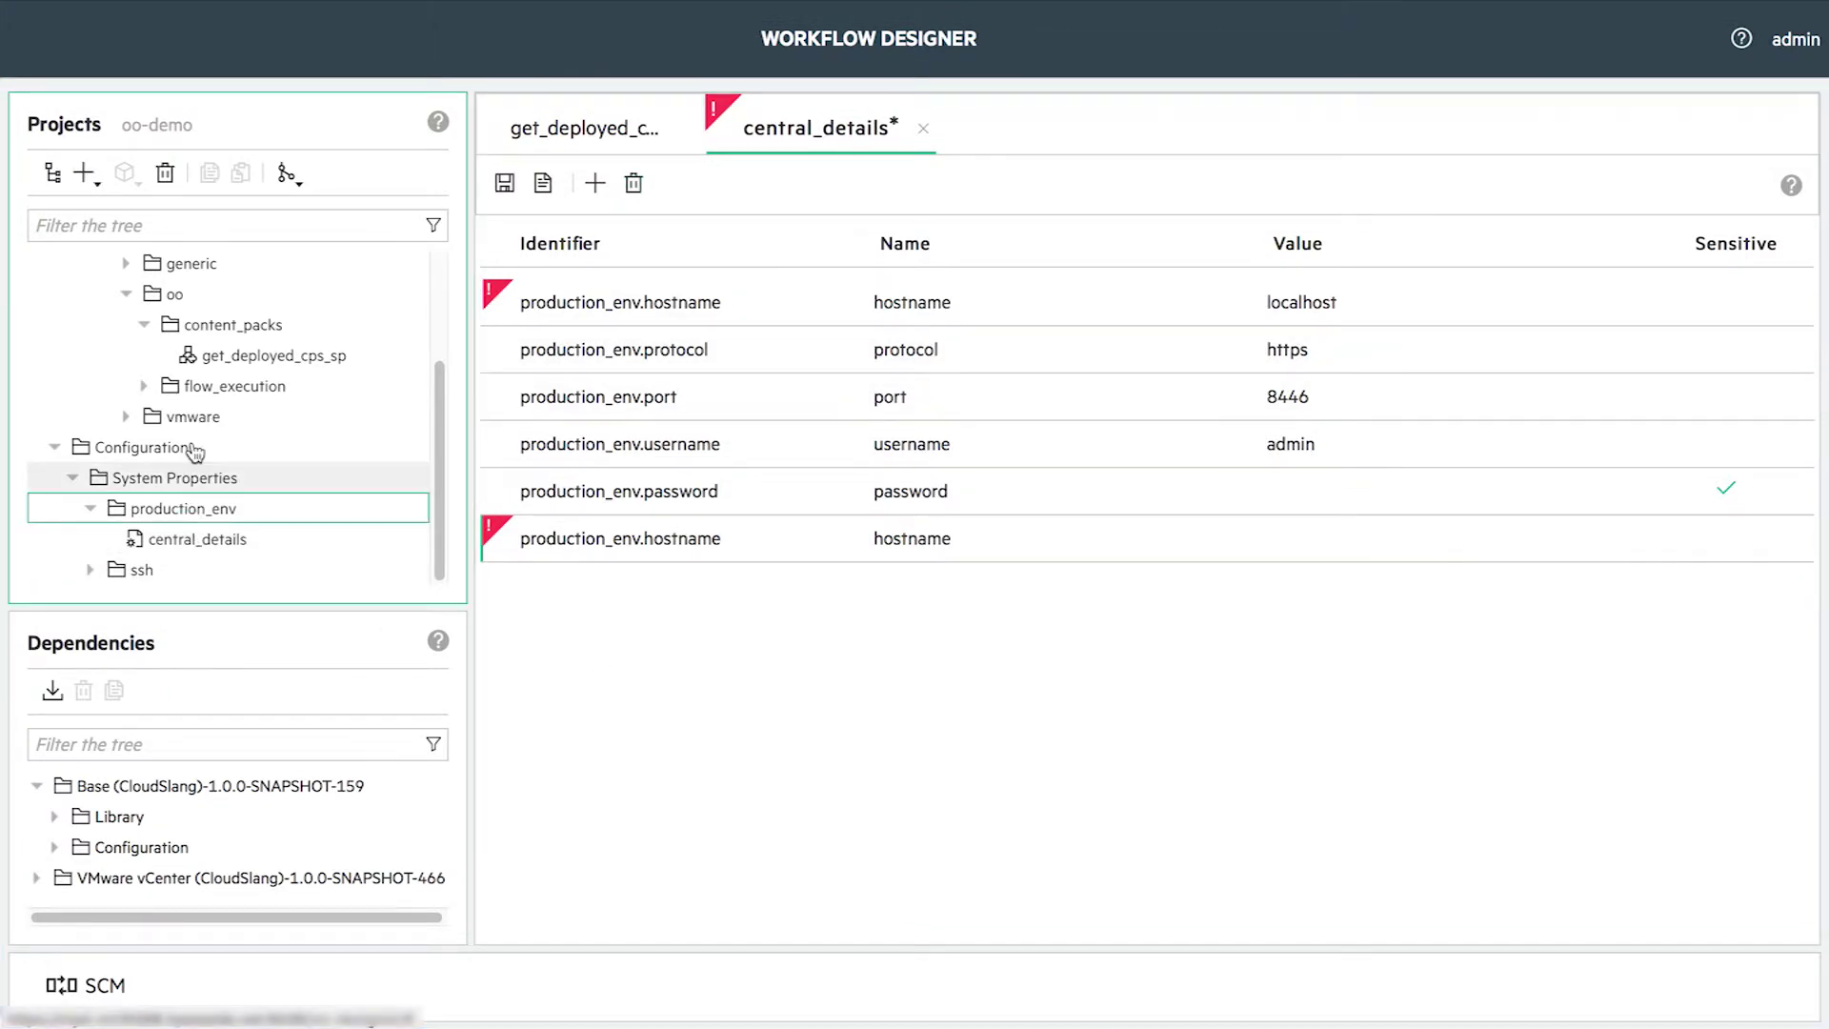
- Create a proxy_details system properties file in production_env
{"action": "left_click", "coordinate": [87, 173]}
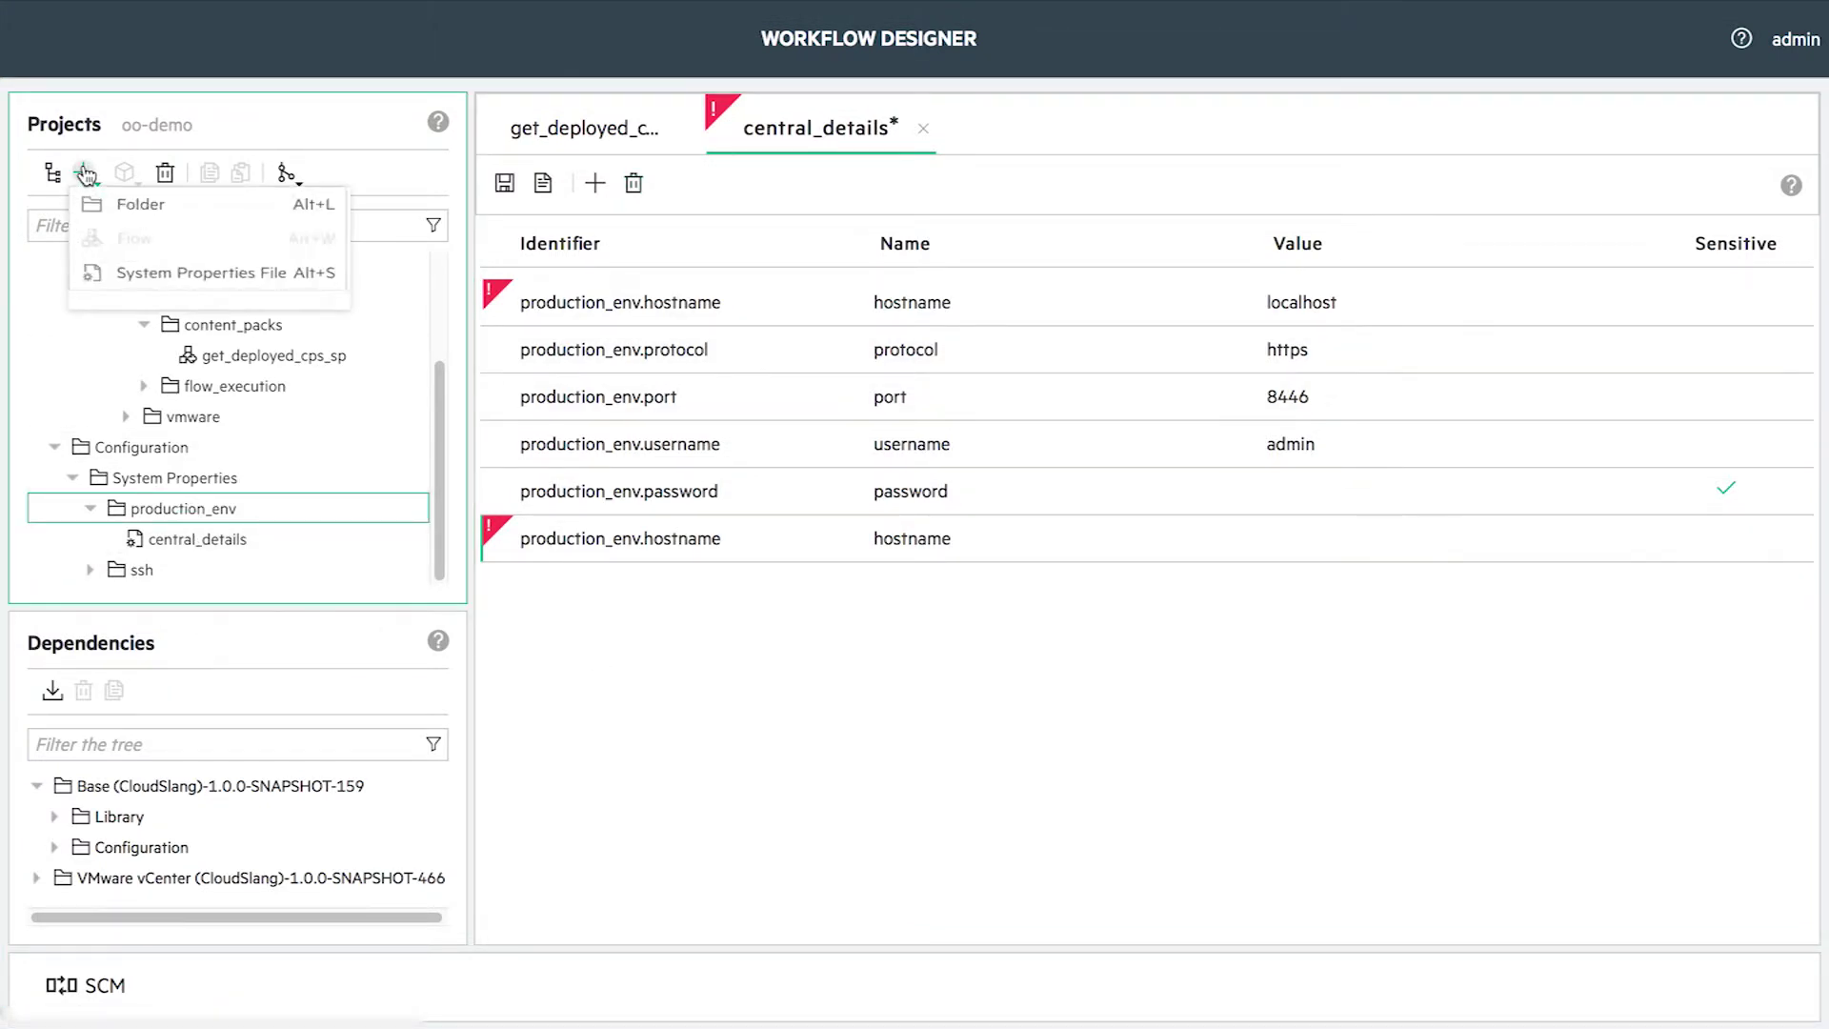
{"action": "left_click", "coordinate": [163, 290]}
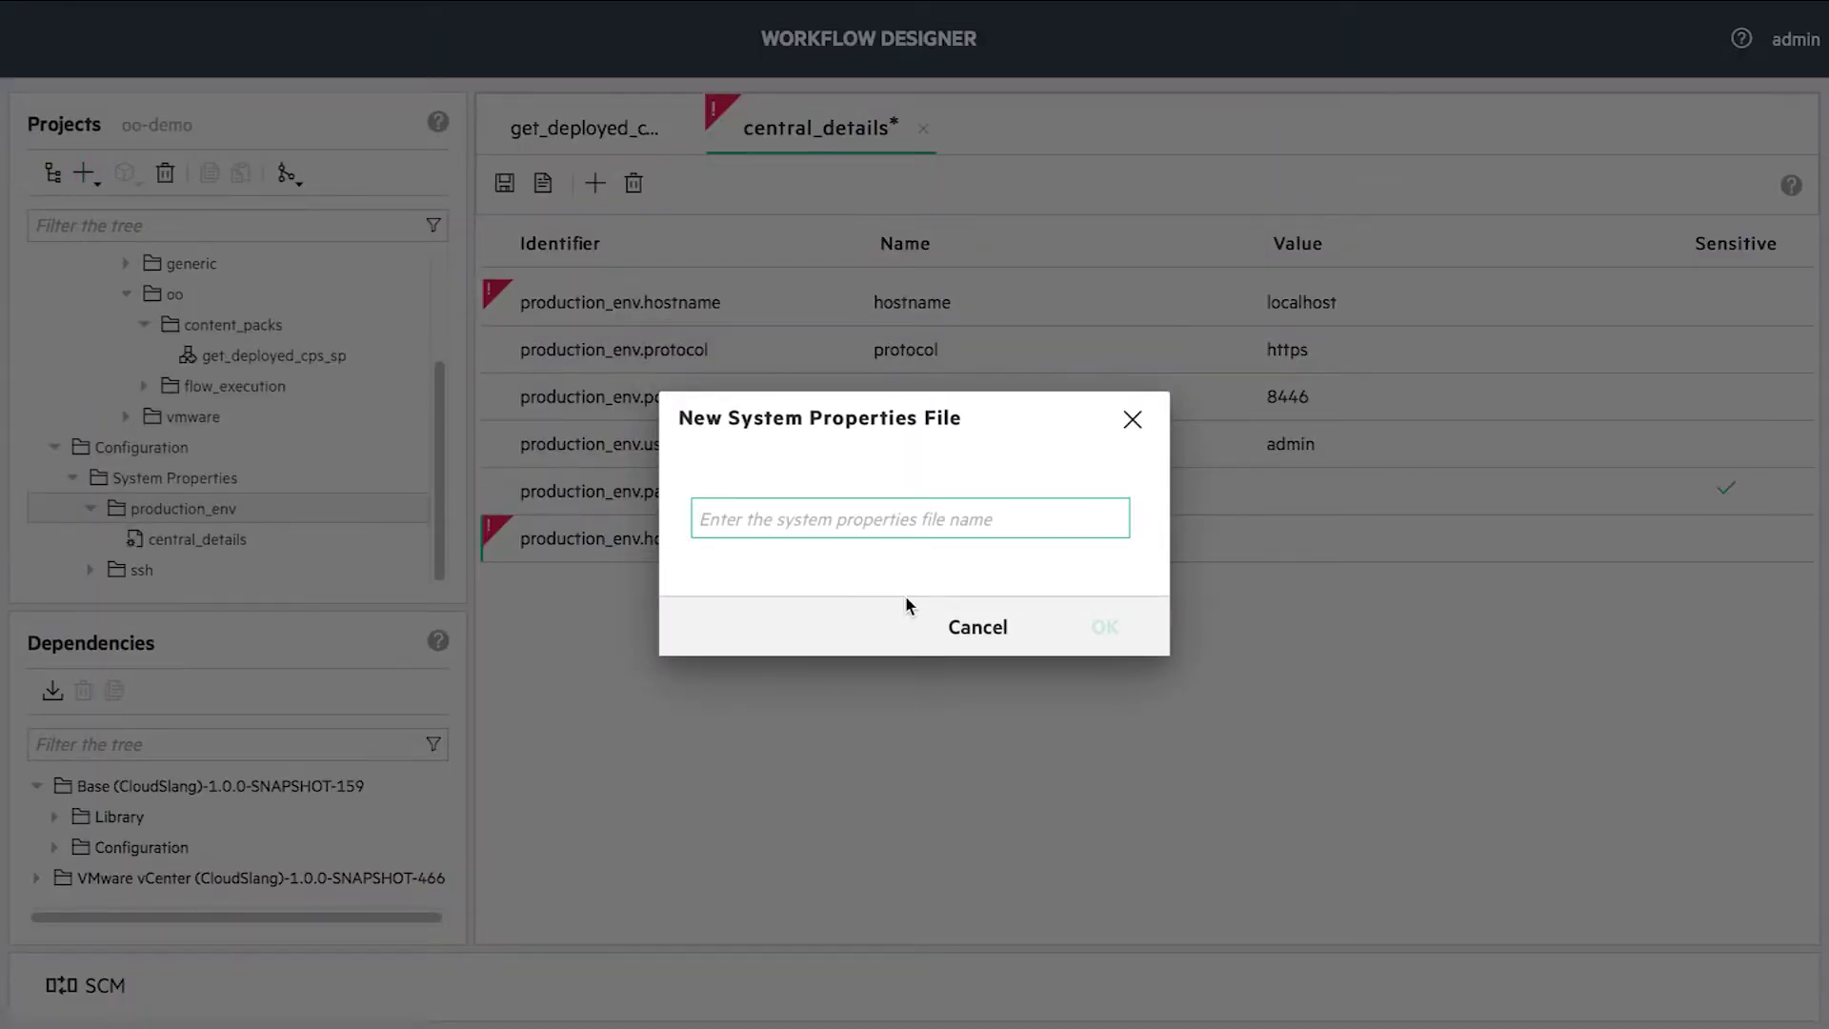
{"action": "type", "text": "proxy_datai"}
{"action": "left_click", "coordinate": [1109, 638]}
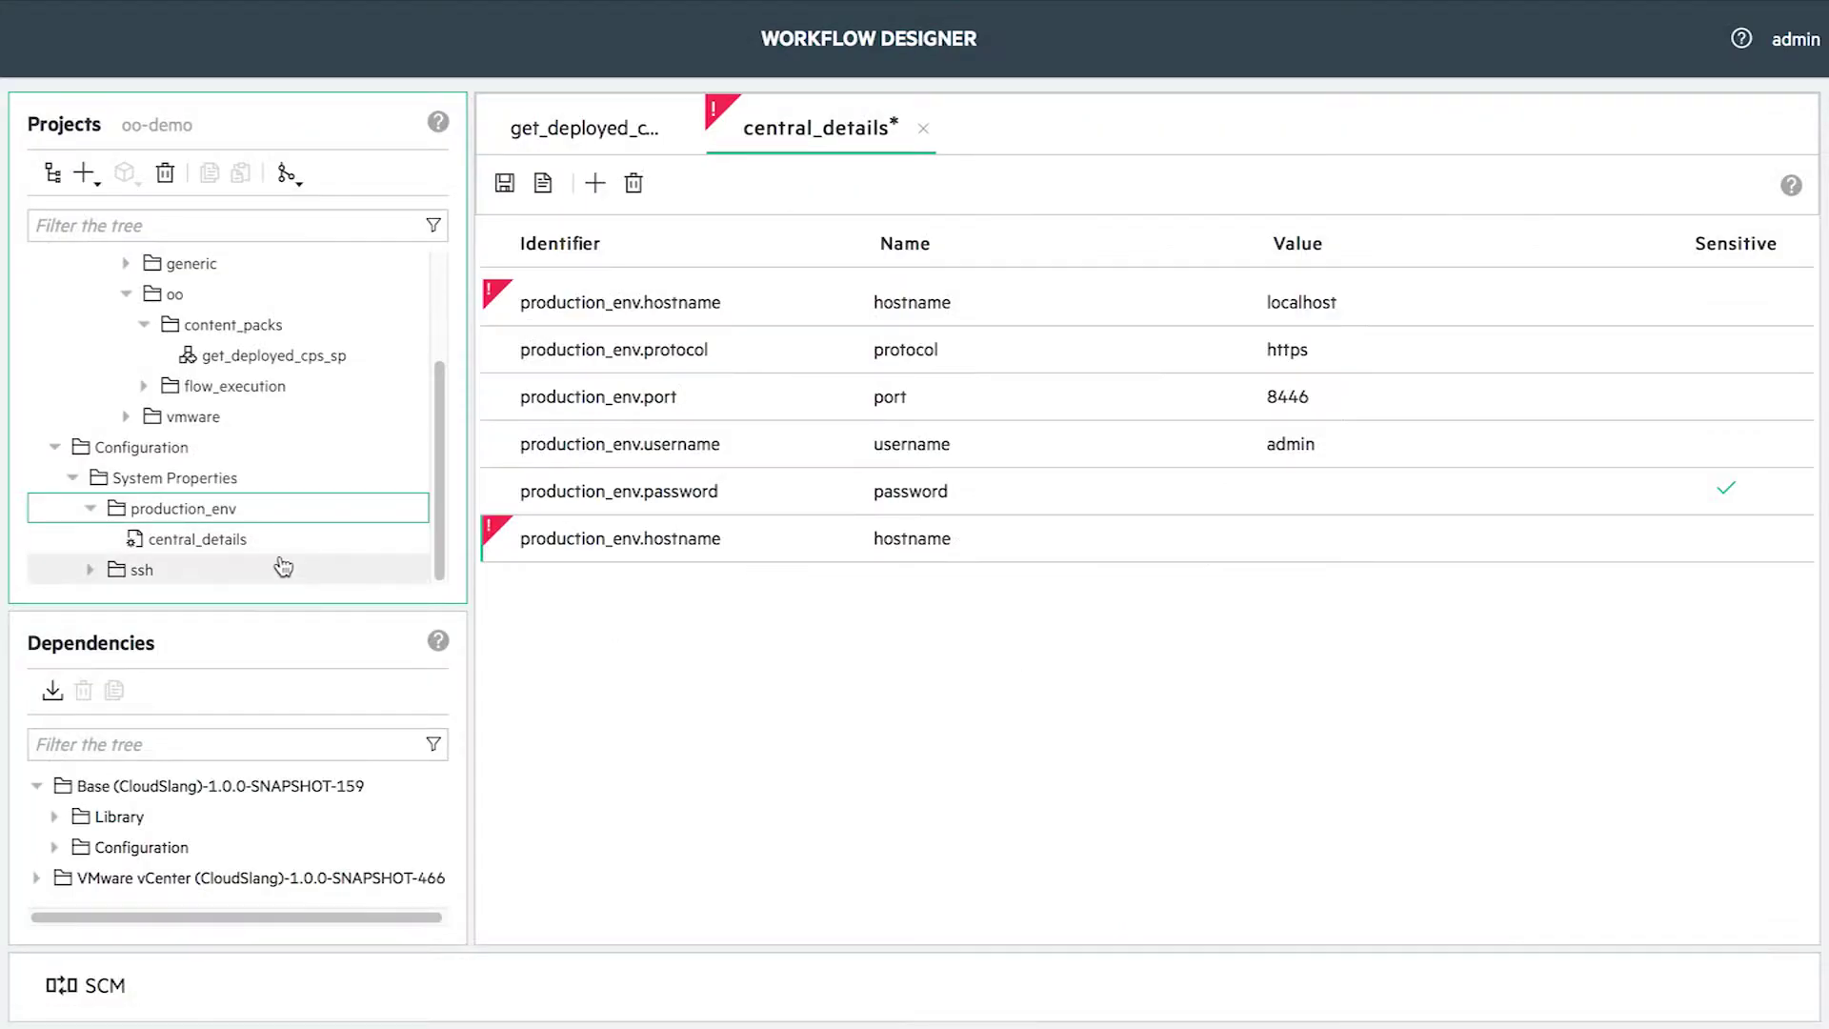
- Add an empty hostname property to proxy_details and save it
{"action": "left_click", "coordinate": [596, 183]}
{"action": "type", "text": "hostname"}
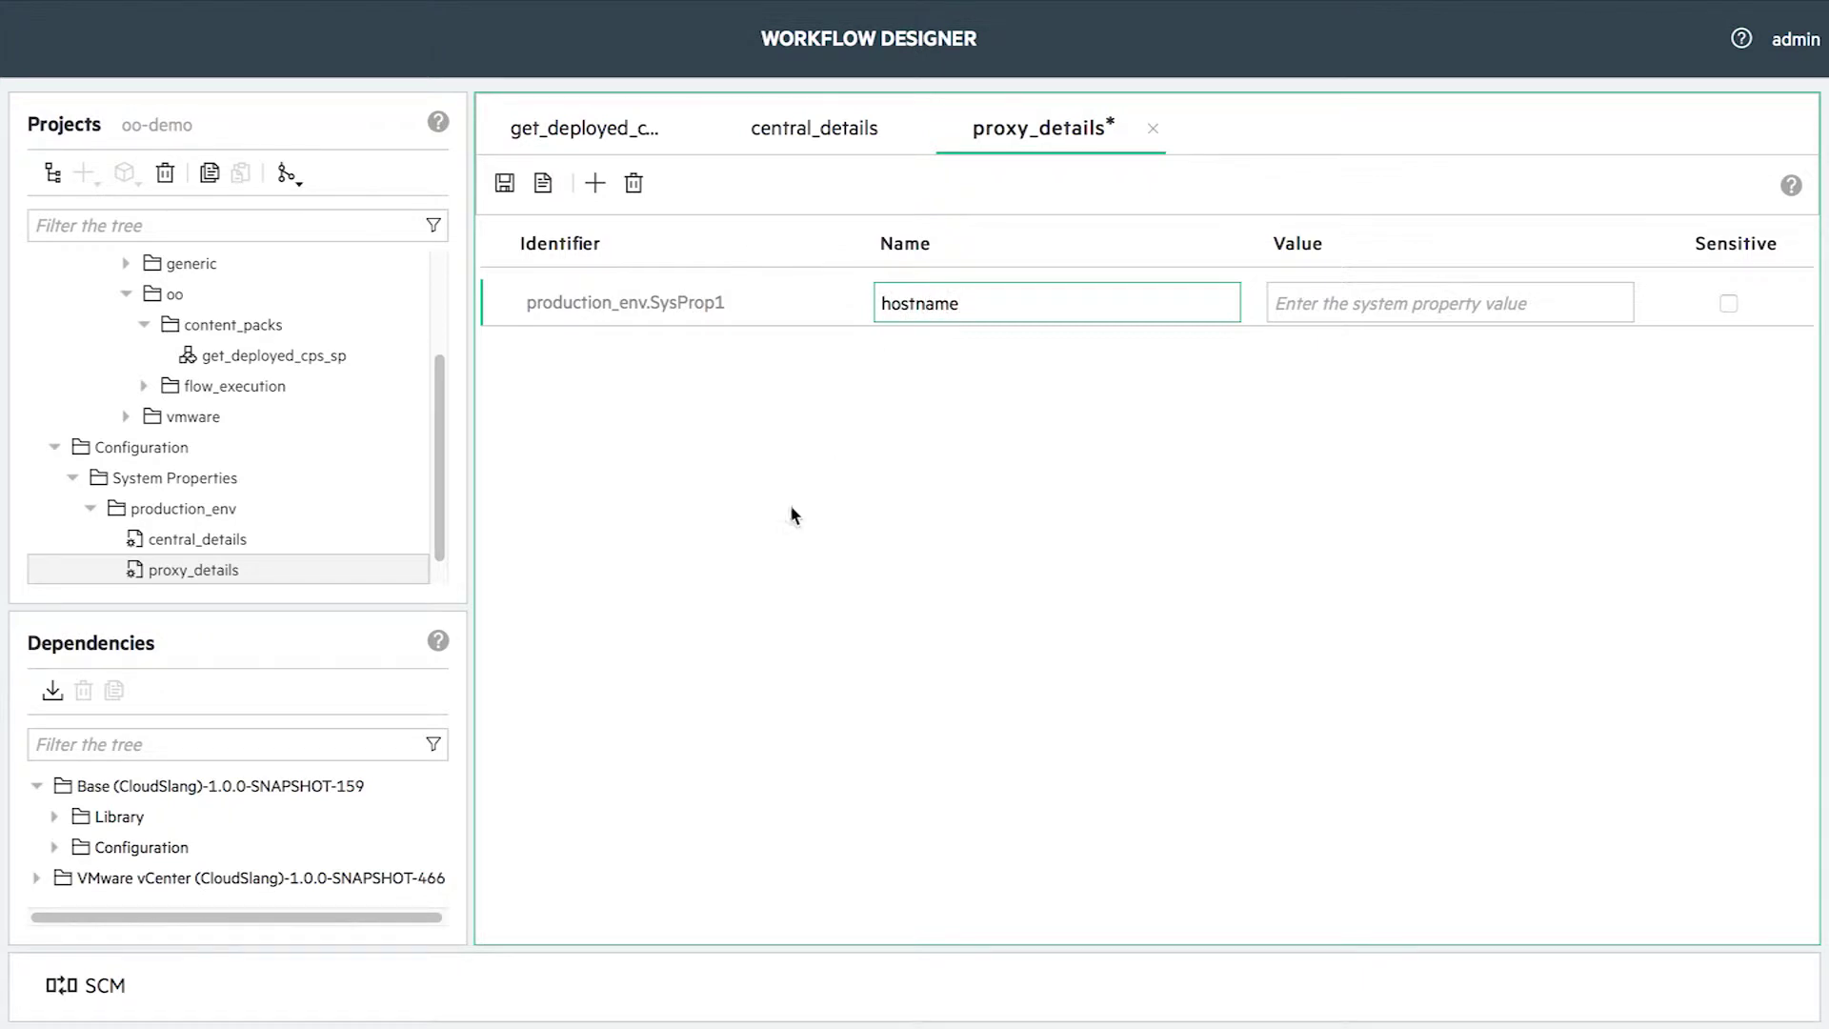
{"action": "key", "text": "Return"}
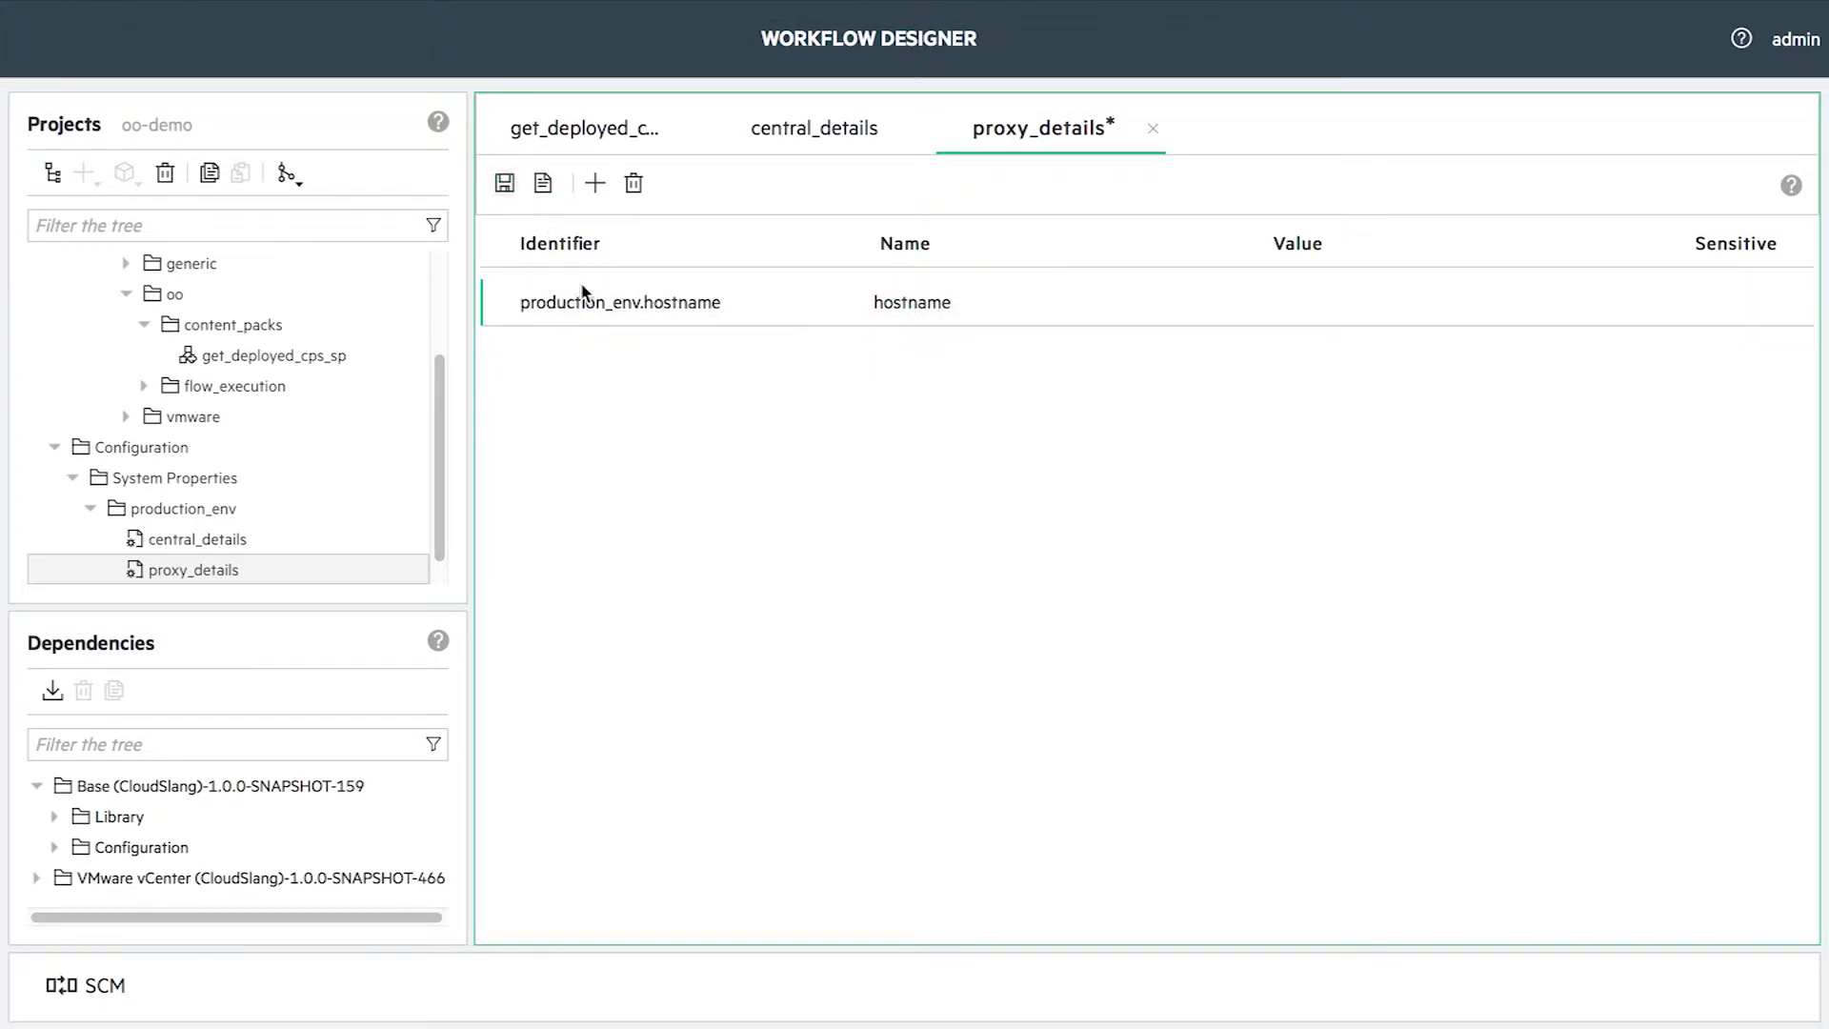
{"action": "left_click", "coordinate": [504, 183]}
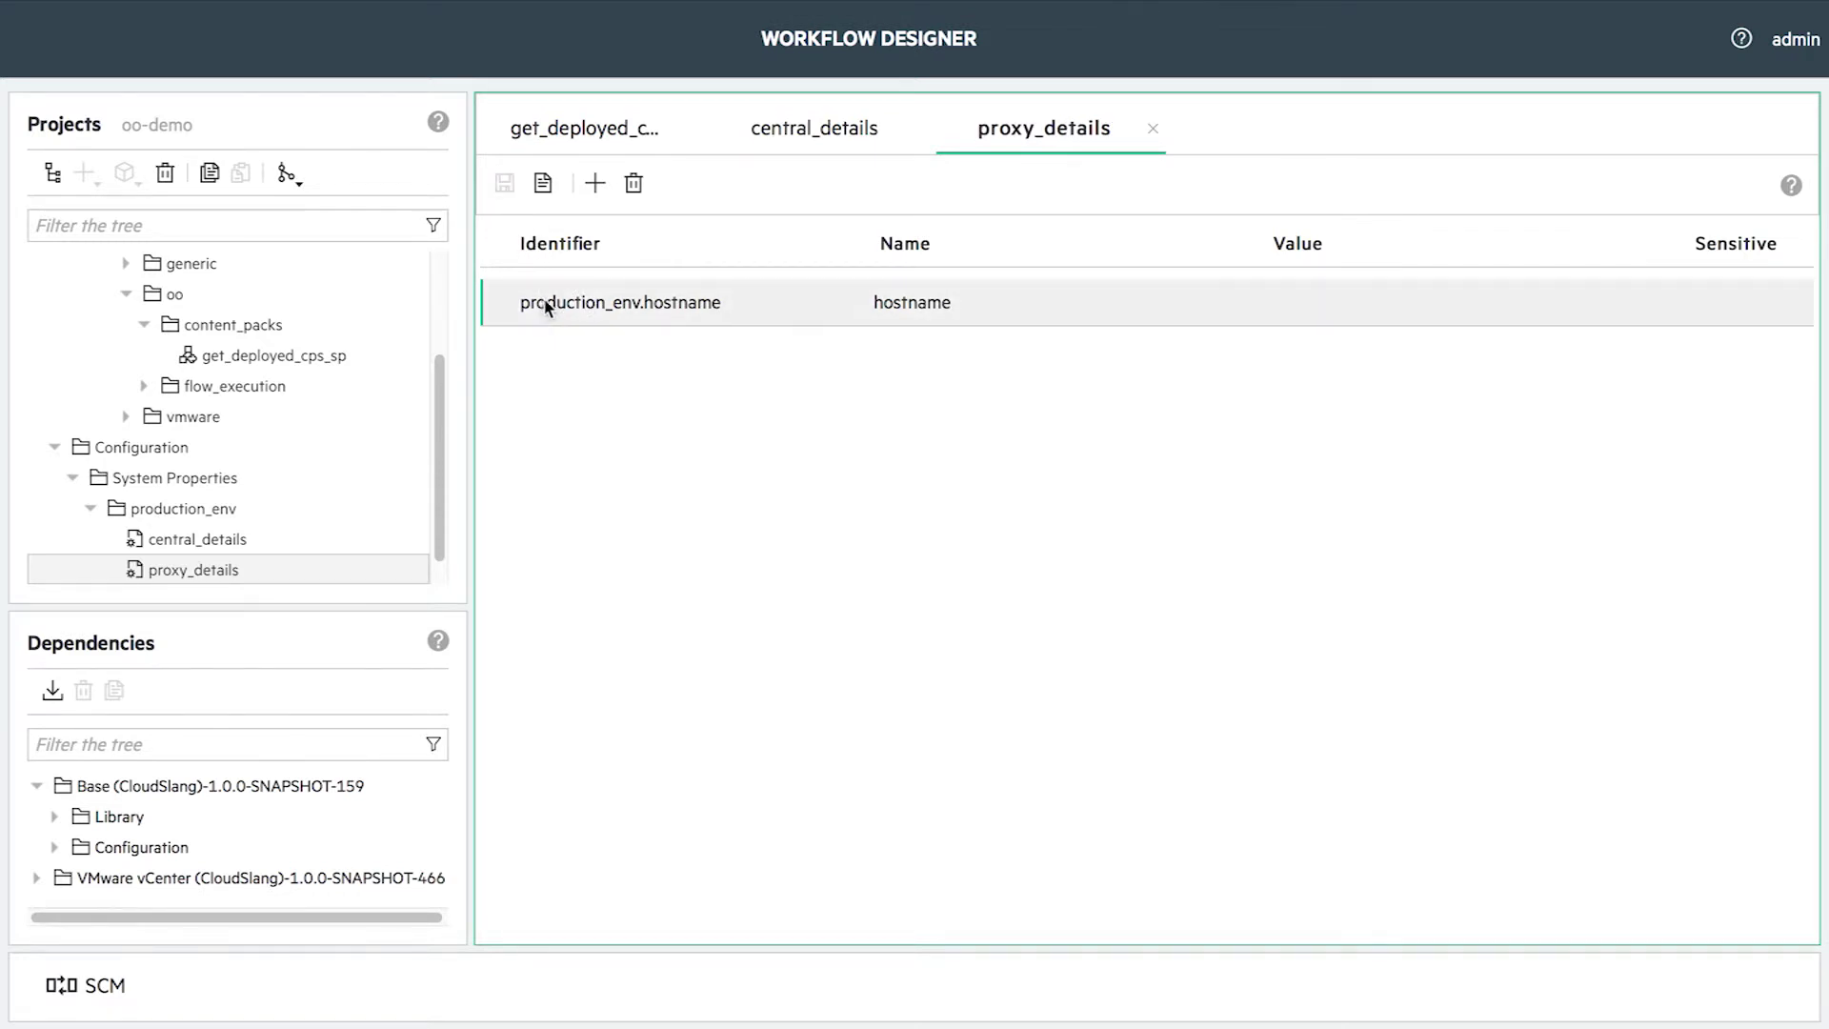
{"action": "mouse_move", "coordinate": [493, 293]}
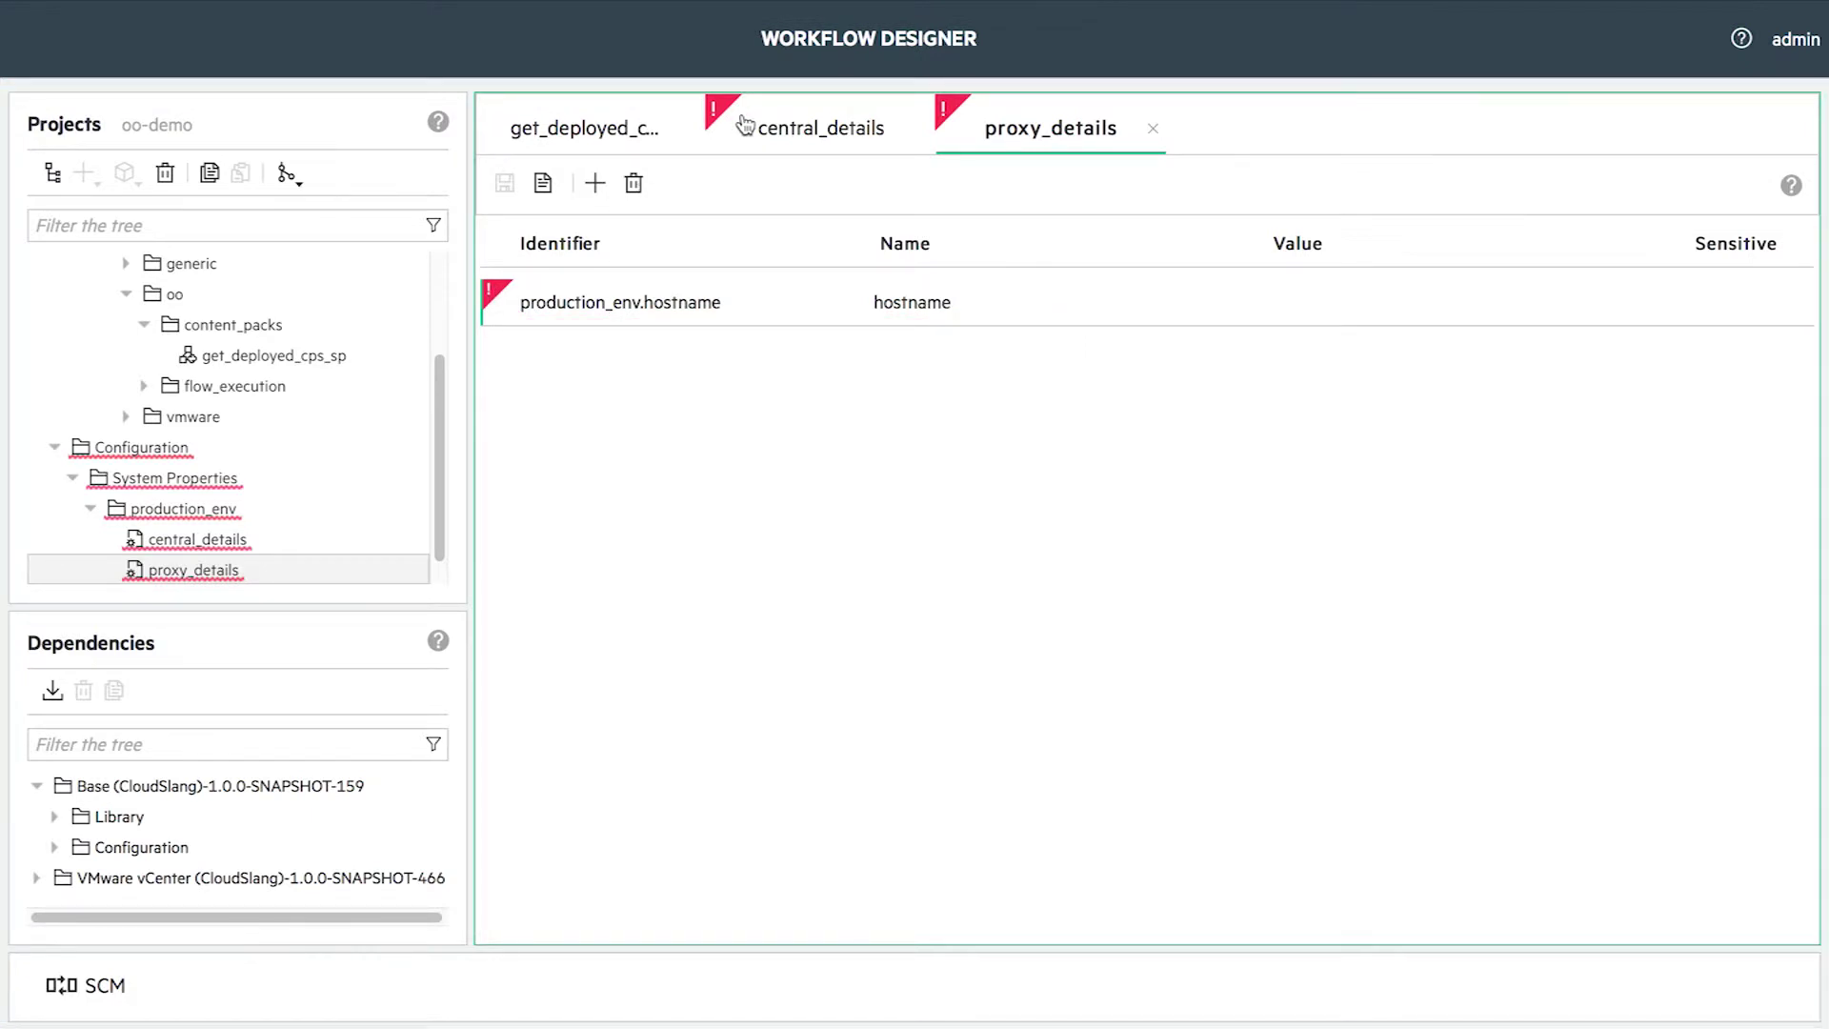
- Create a proxy folder under production_env
{"action": "left_click", "coordinate": [739, 128]}
{"action": "left_click", "coordinate": [84, 173]}
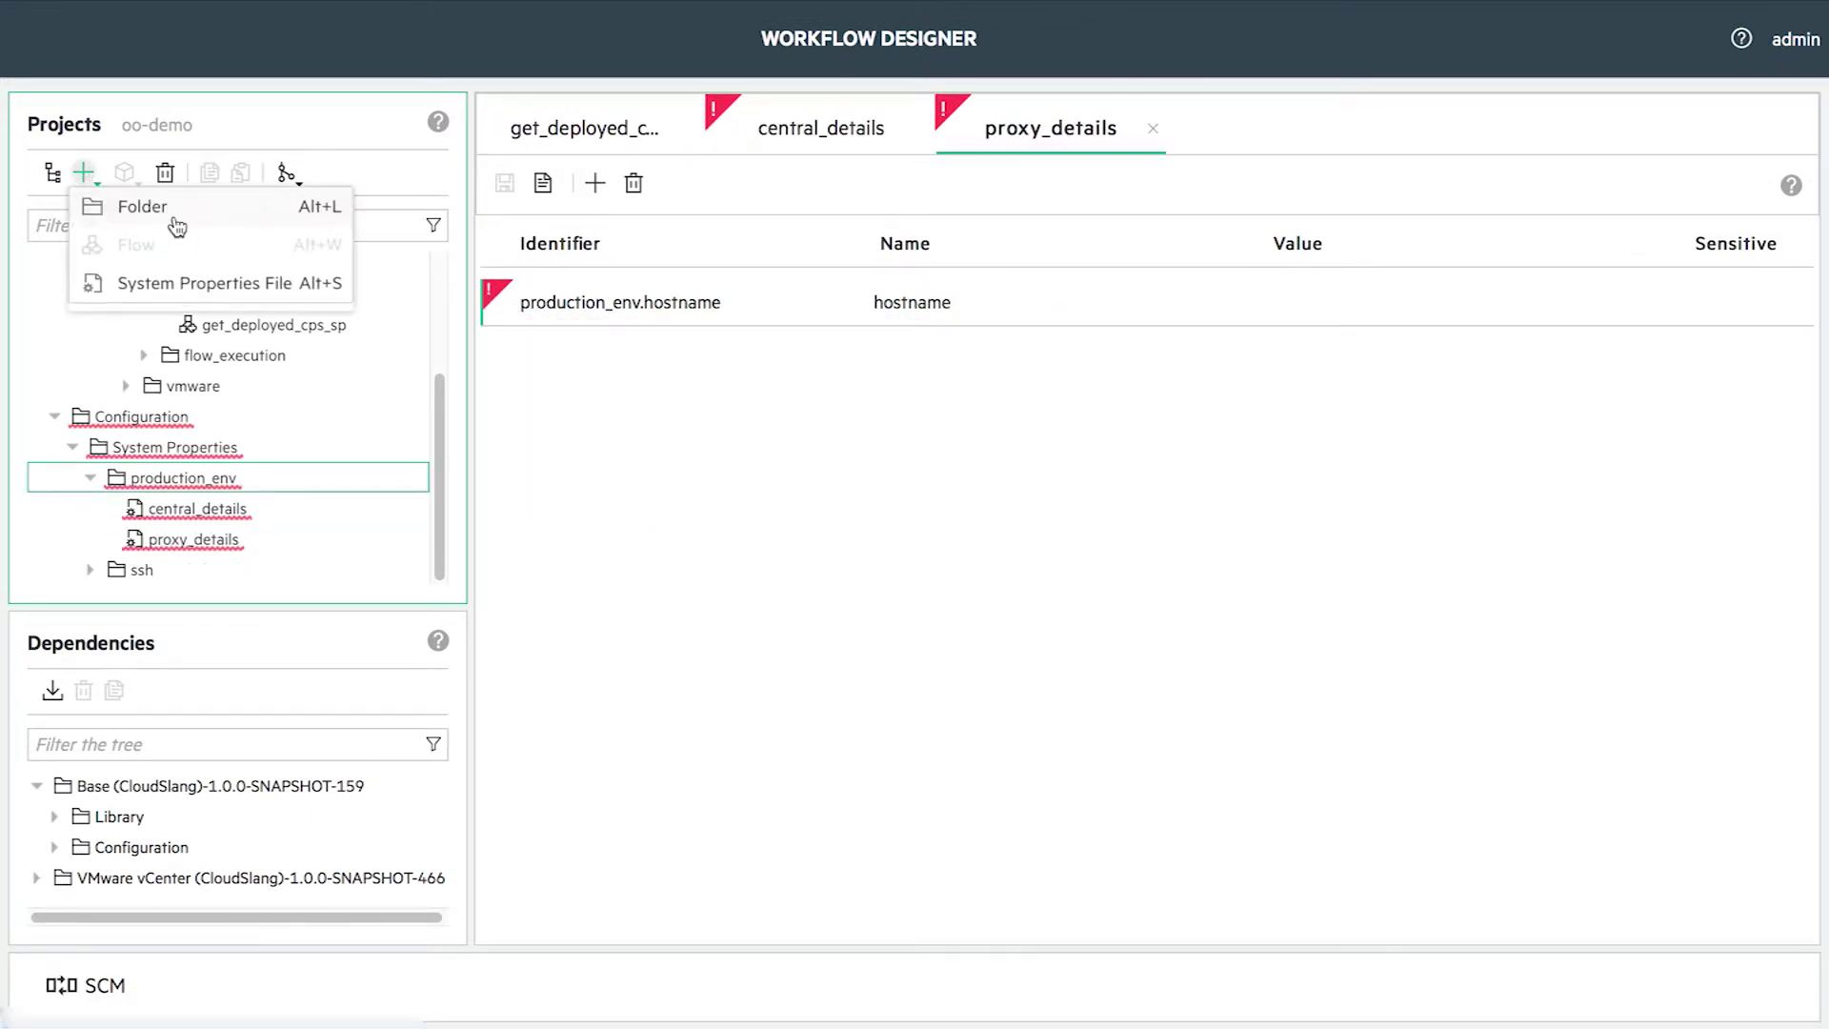
{"action": "left_click", "coordinate": [216, 210]}
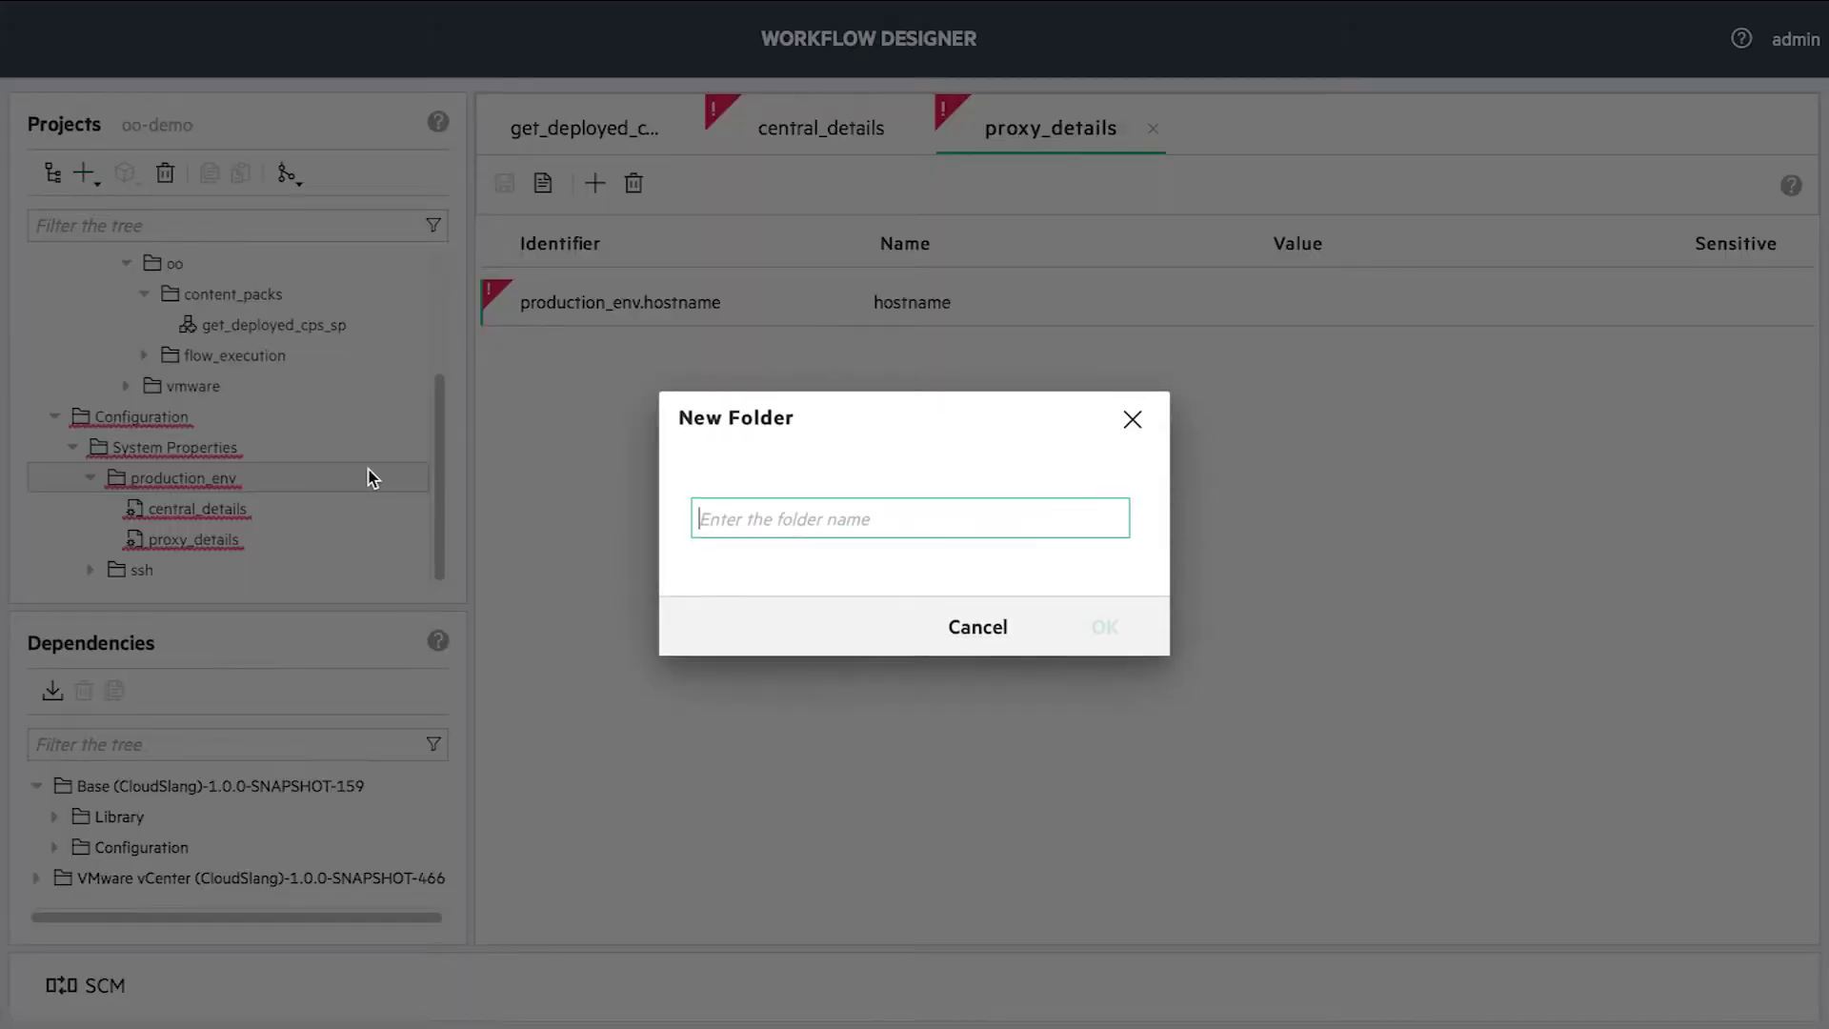
{"action": "type", "text": "proxy"}
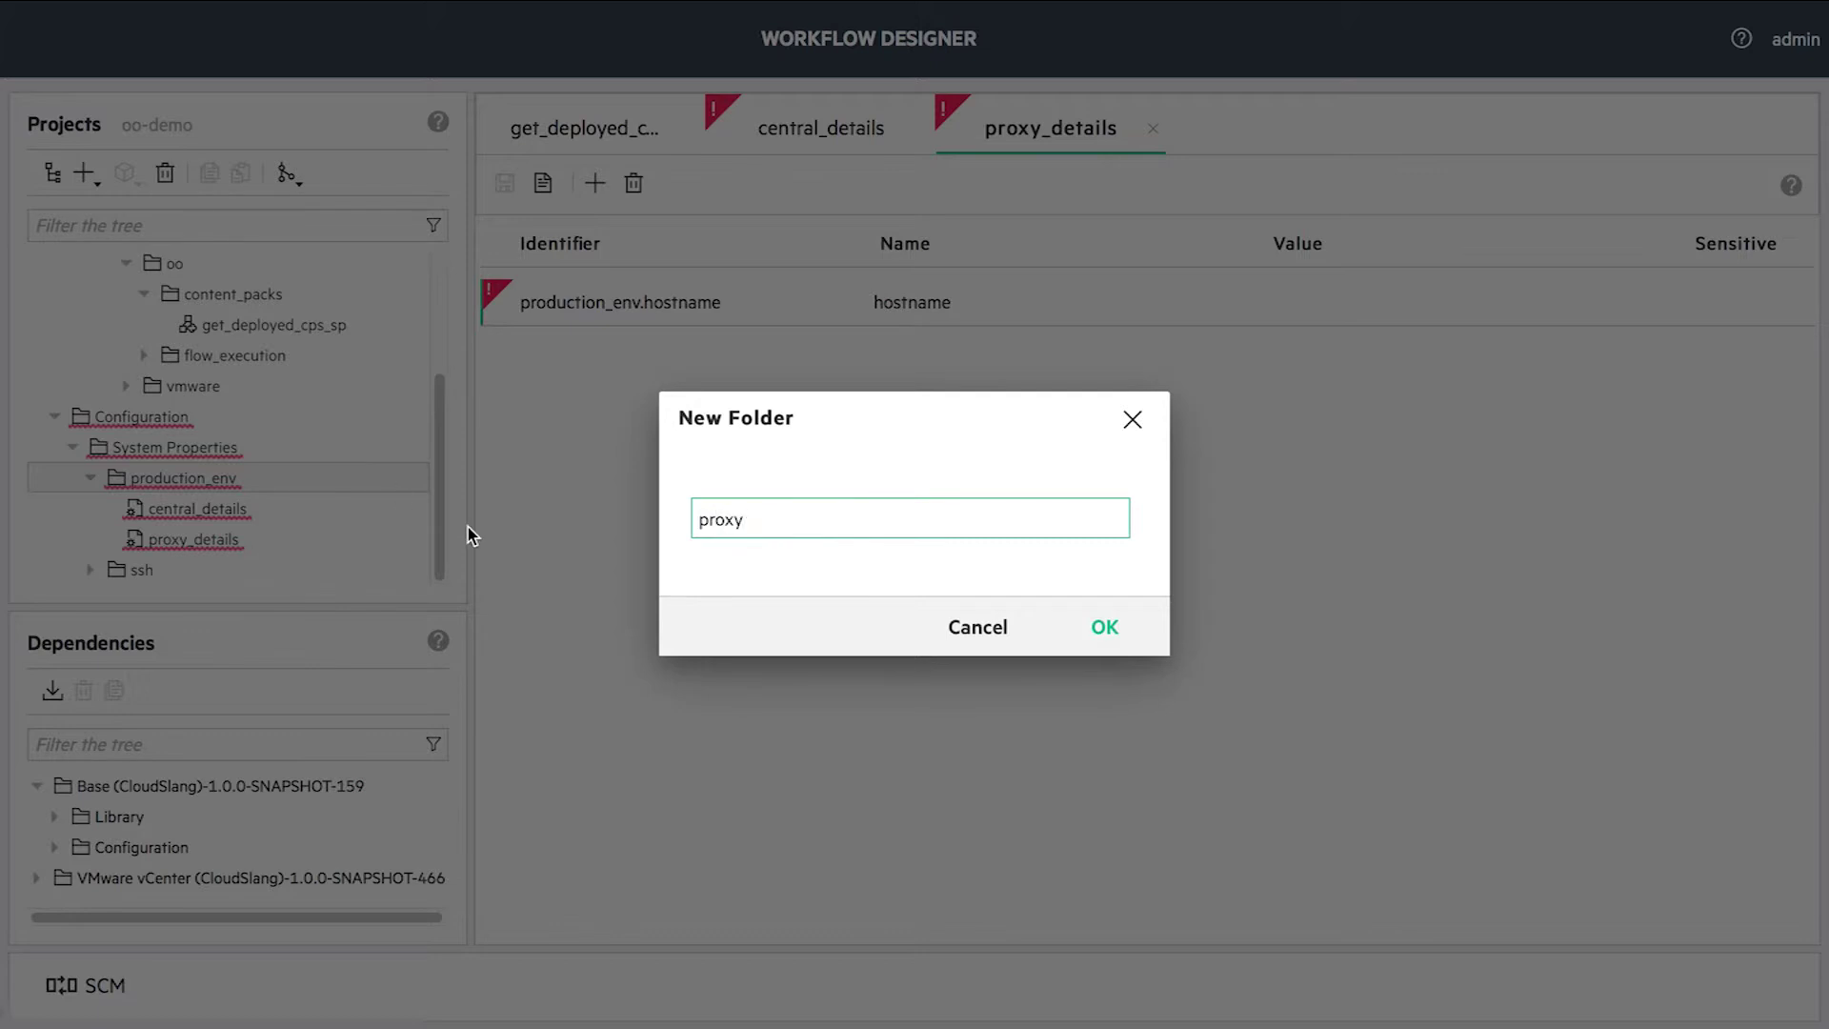
{"action": "left_click", "coordinate": [1079, 643]}
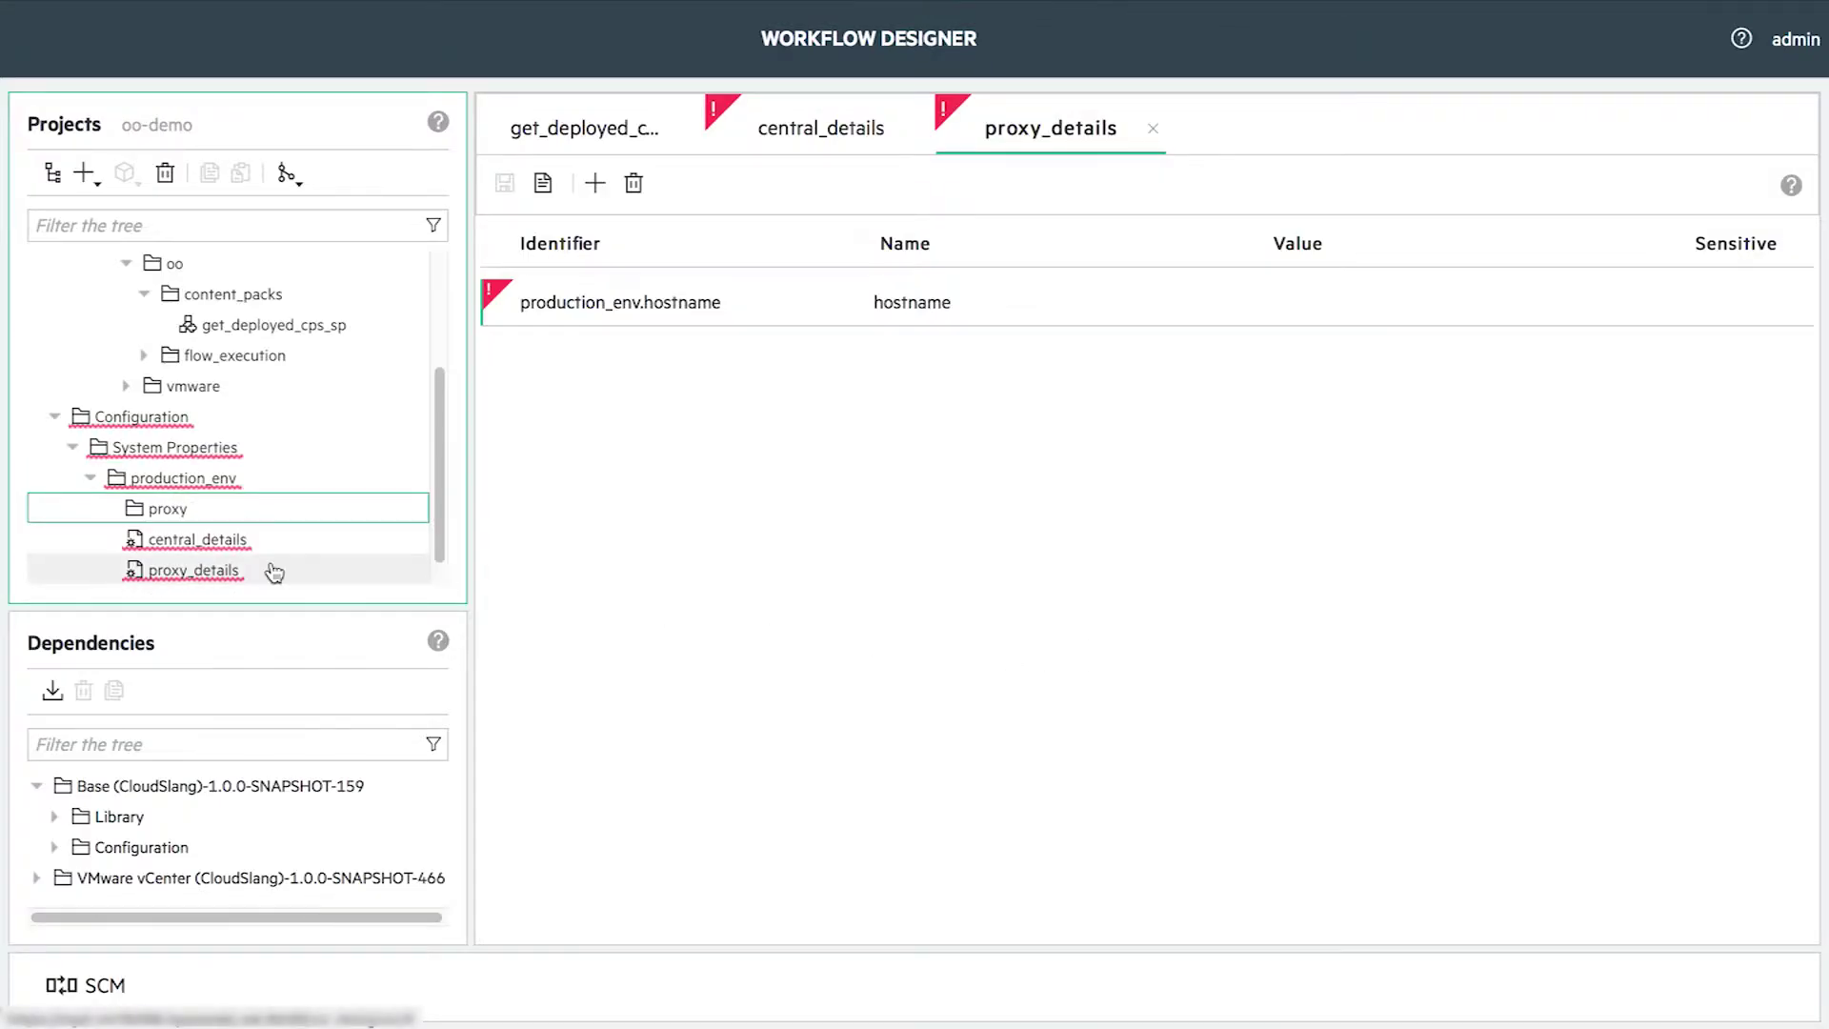
- Copy proxy_details and paste it into the proxy folder
{"action": "left_click", "coordinate": [210, 172]}
{"action": "left_click", "coordinate": [168, 509]}
{"action": "left_click", "coordinate": [240, 173]}
{"action": "left_click", "coordinate": [1142, 627]}
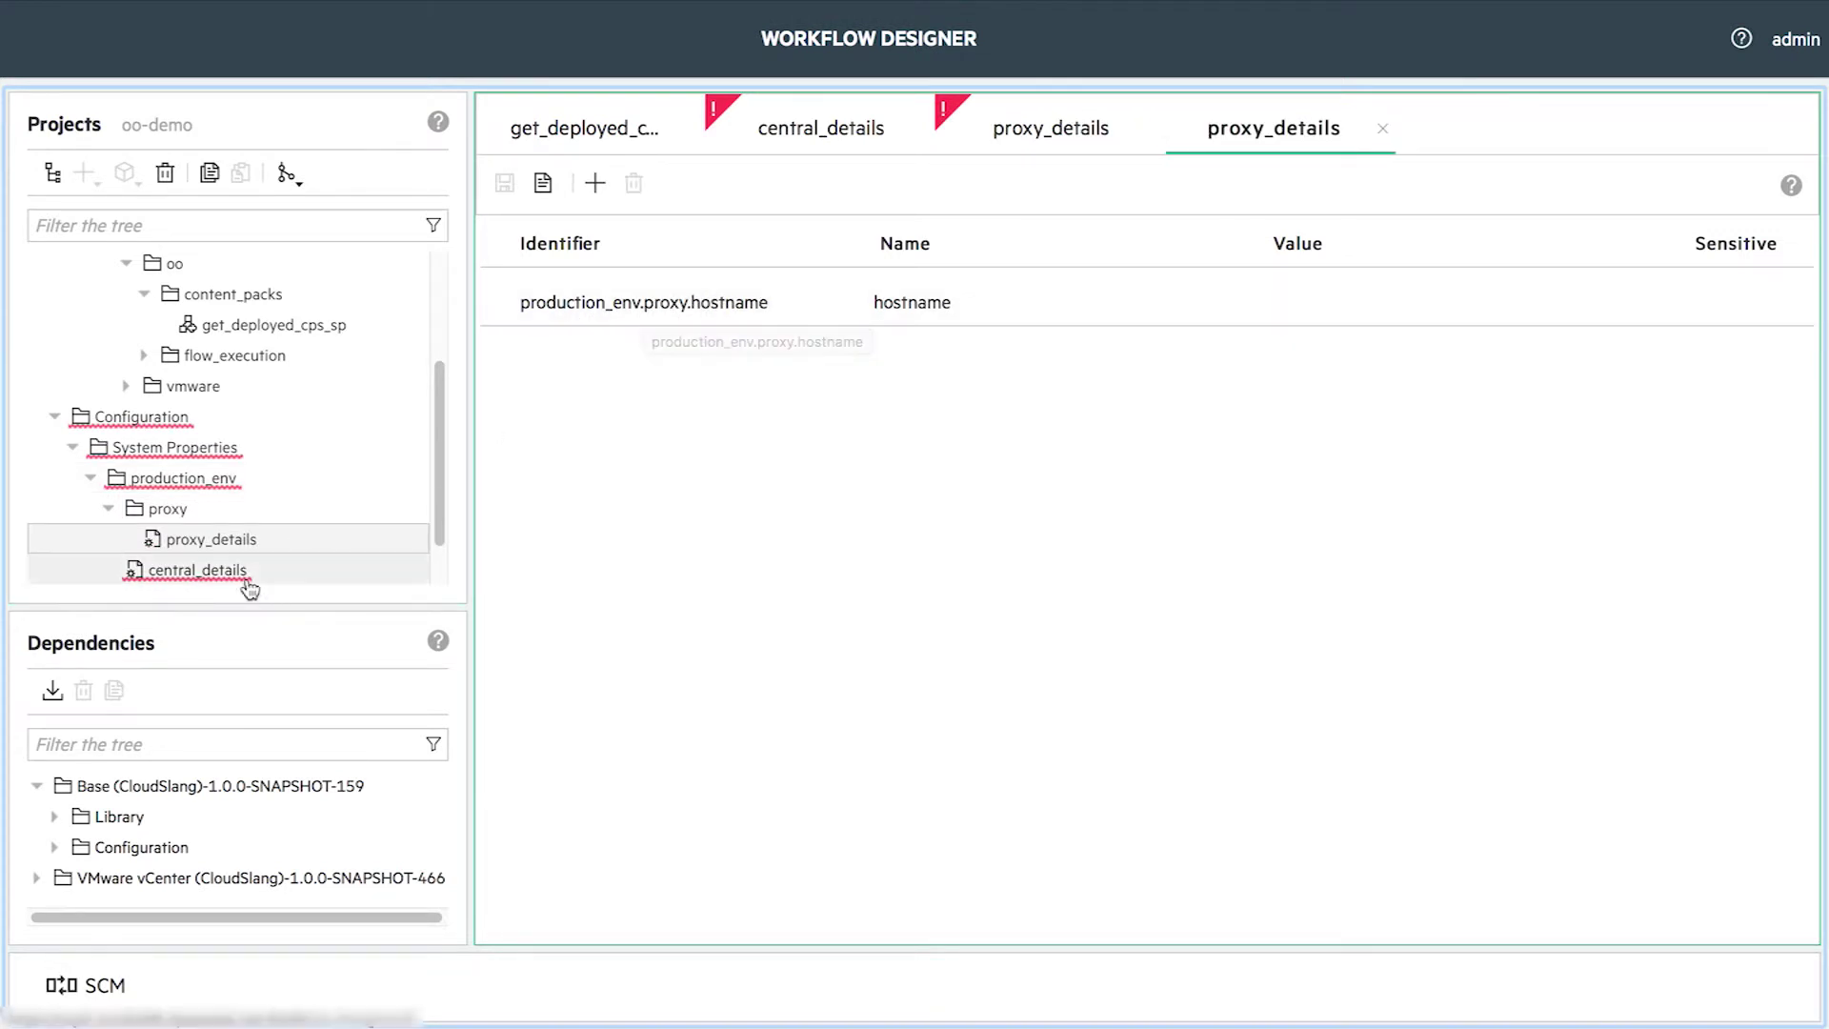
- Delete the original proxy_details from production_env and select the get_deployed_cps_sp flow
{"action": "scroll", "coordinate": [427, 531], "scroll_direction": "down", "scroll_amount": 2}
{"action": "left_click", "coordinate": [285, 545]}
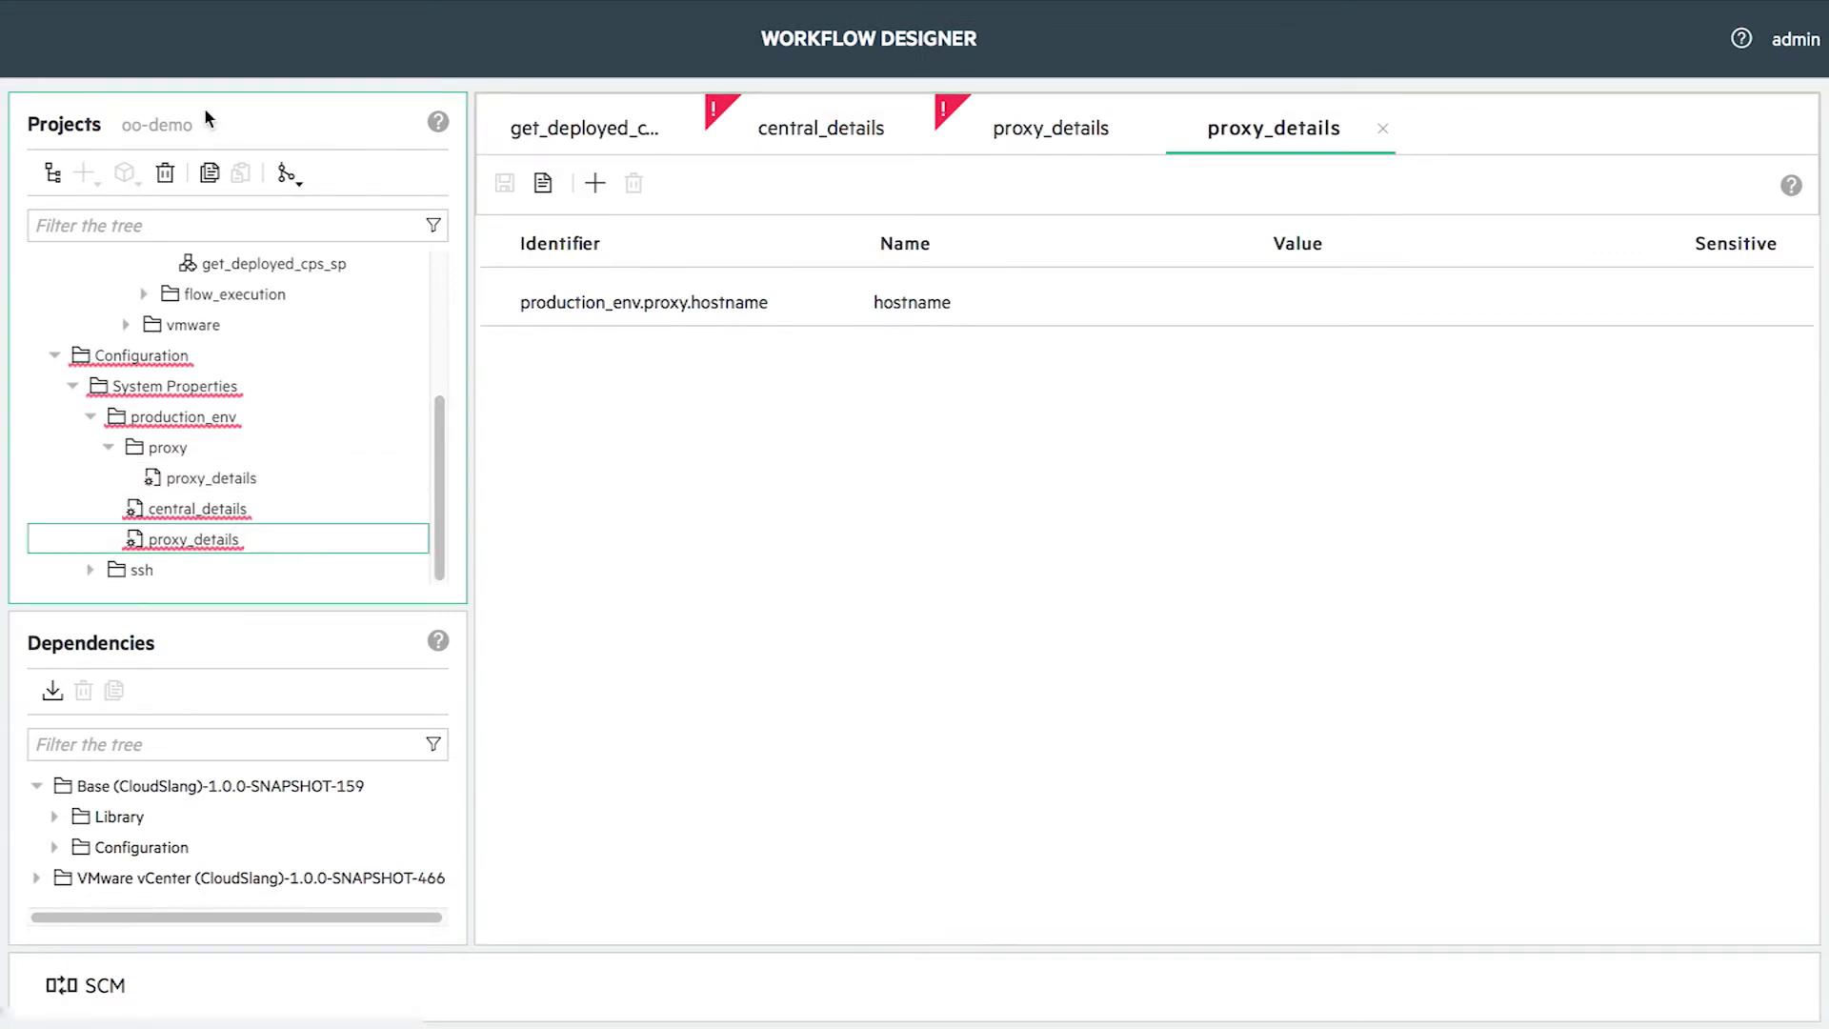
{"action": "left_click", "coordinate": [174, 173]}
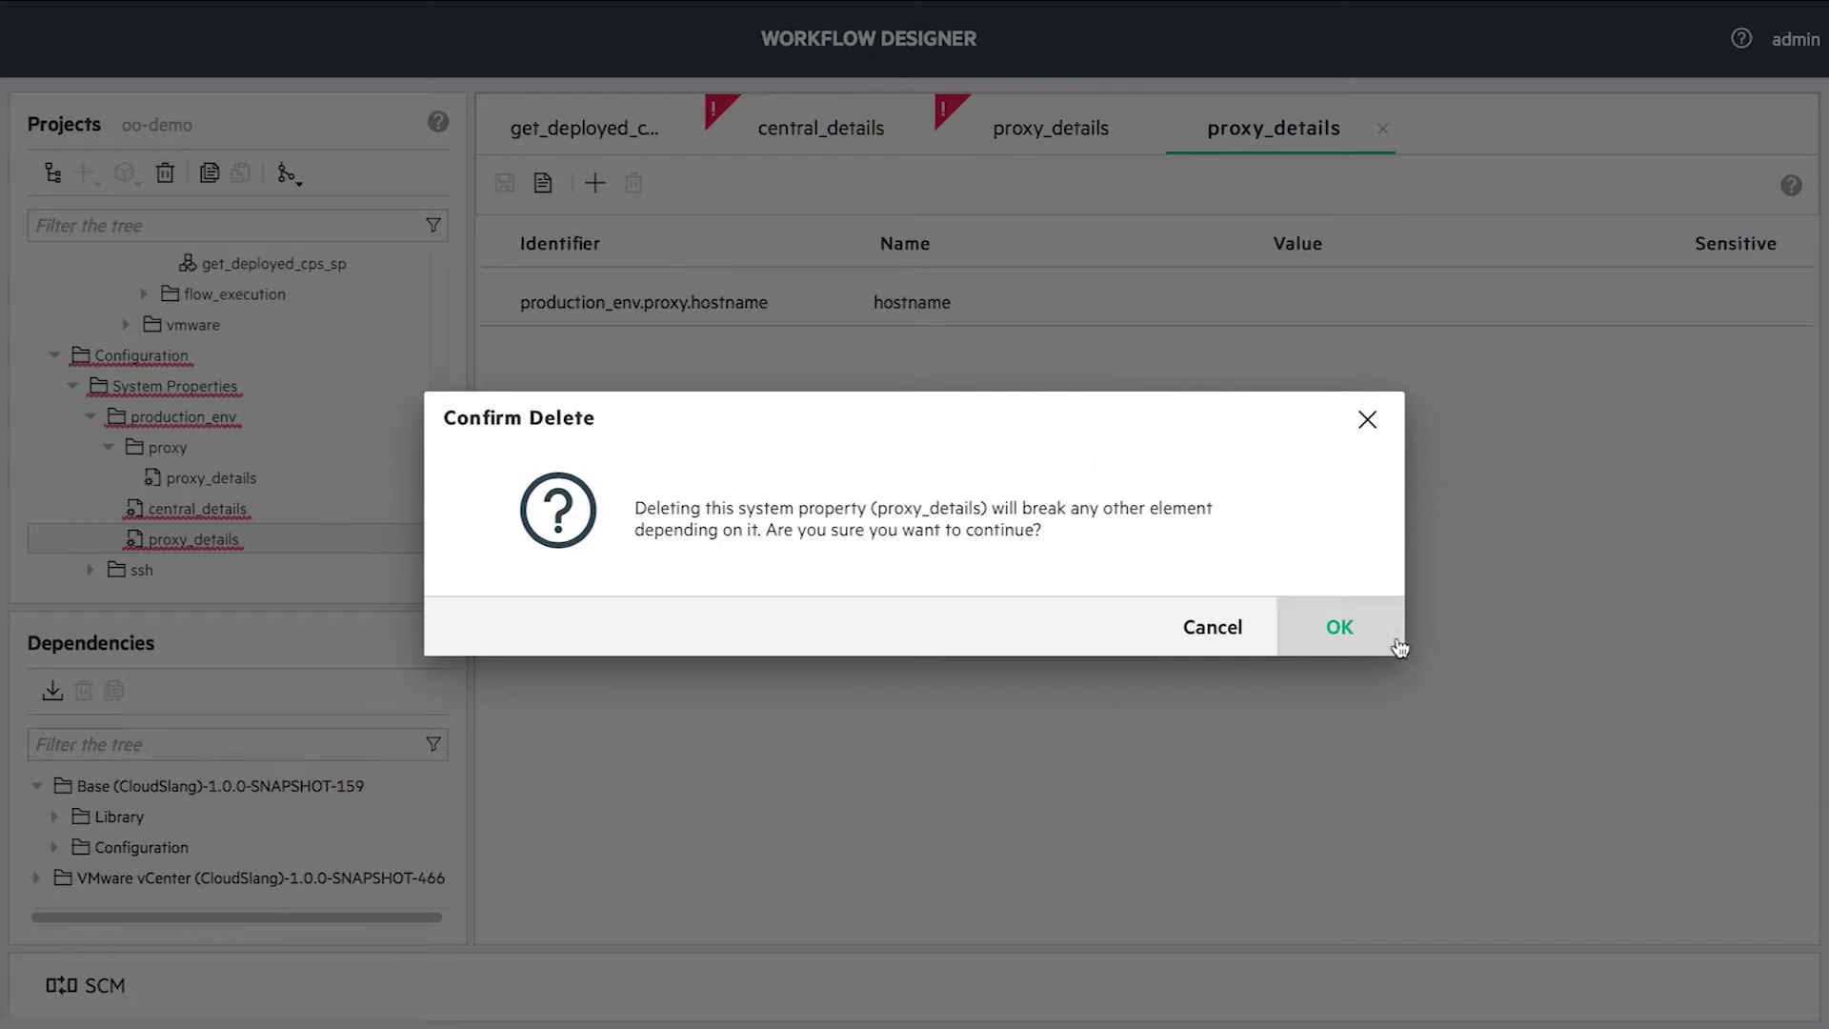
{"action": "left_click", "coordinate": [1340, 629]}
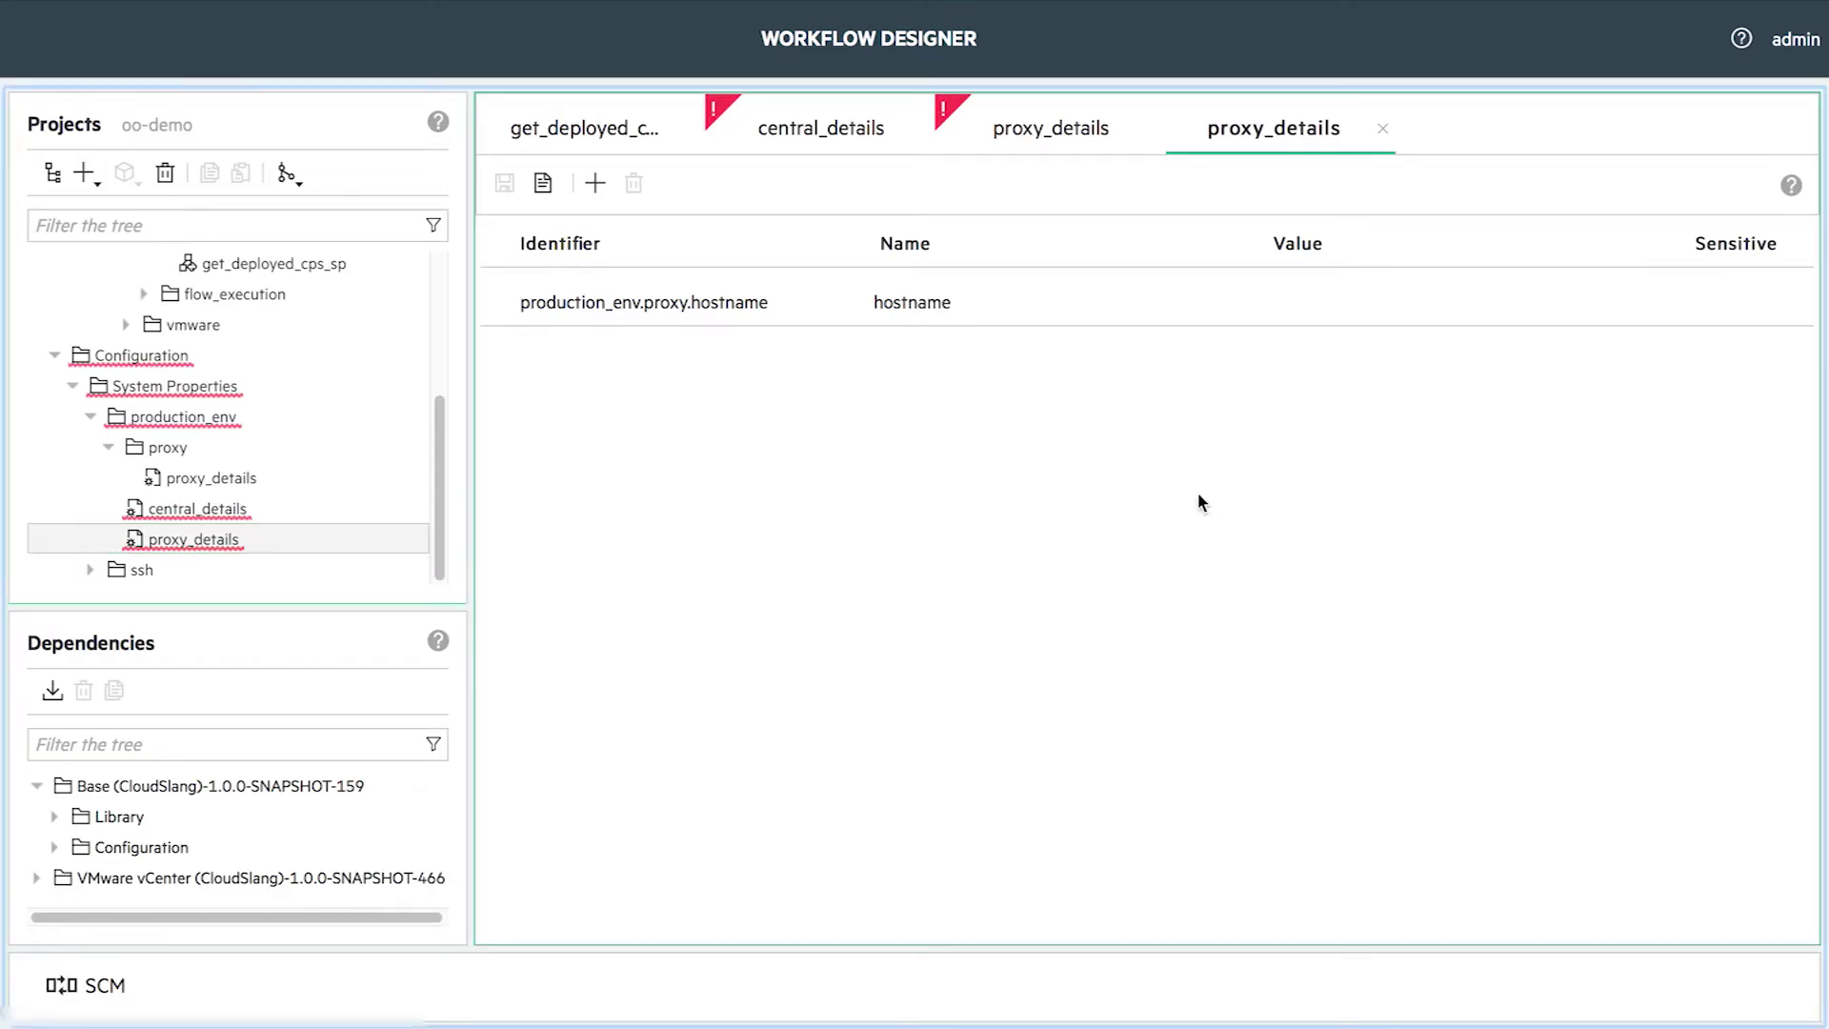
{"action": "left_click", "coordinate": [775, 132]}
{"action": "scroll", "coordinate": [449, 374], "scroll_direction": "up", "scroll_amount": 5}
{"action": "left_click", "coordinate": [338, 485]}
- In get_deployed_cps_sp, bind username and password to production_env.username and production_env.password
{"action": "double_click", "coordinate": [337, 483]}
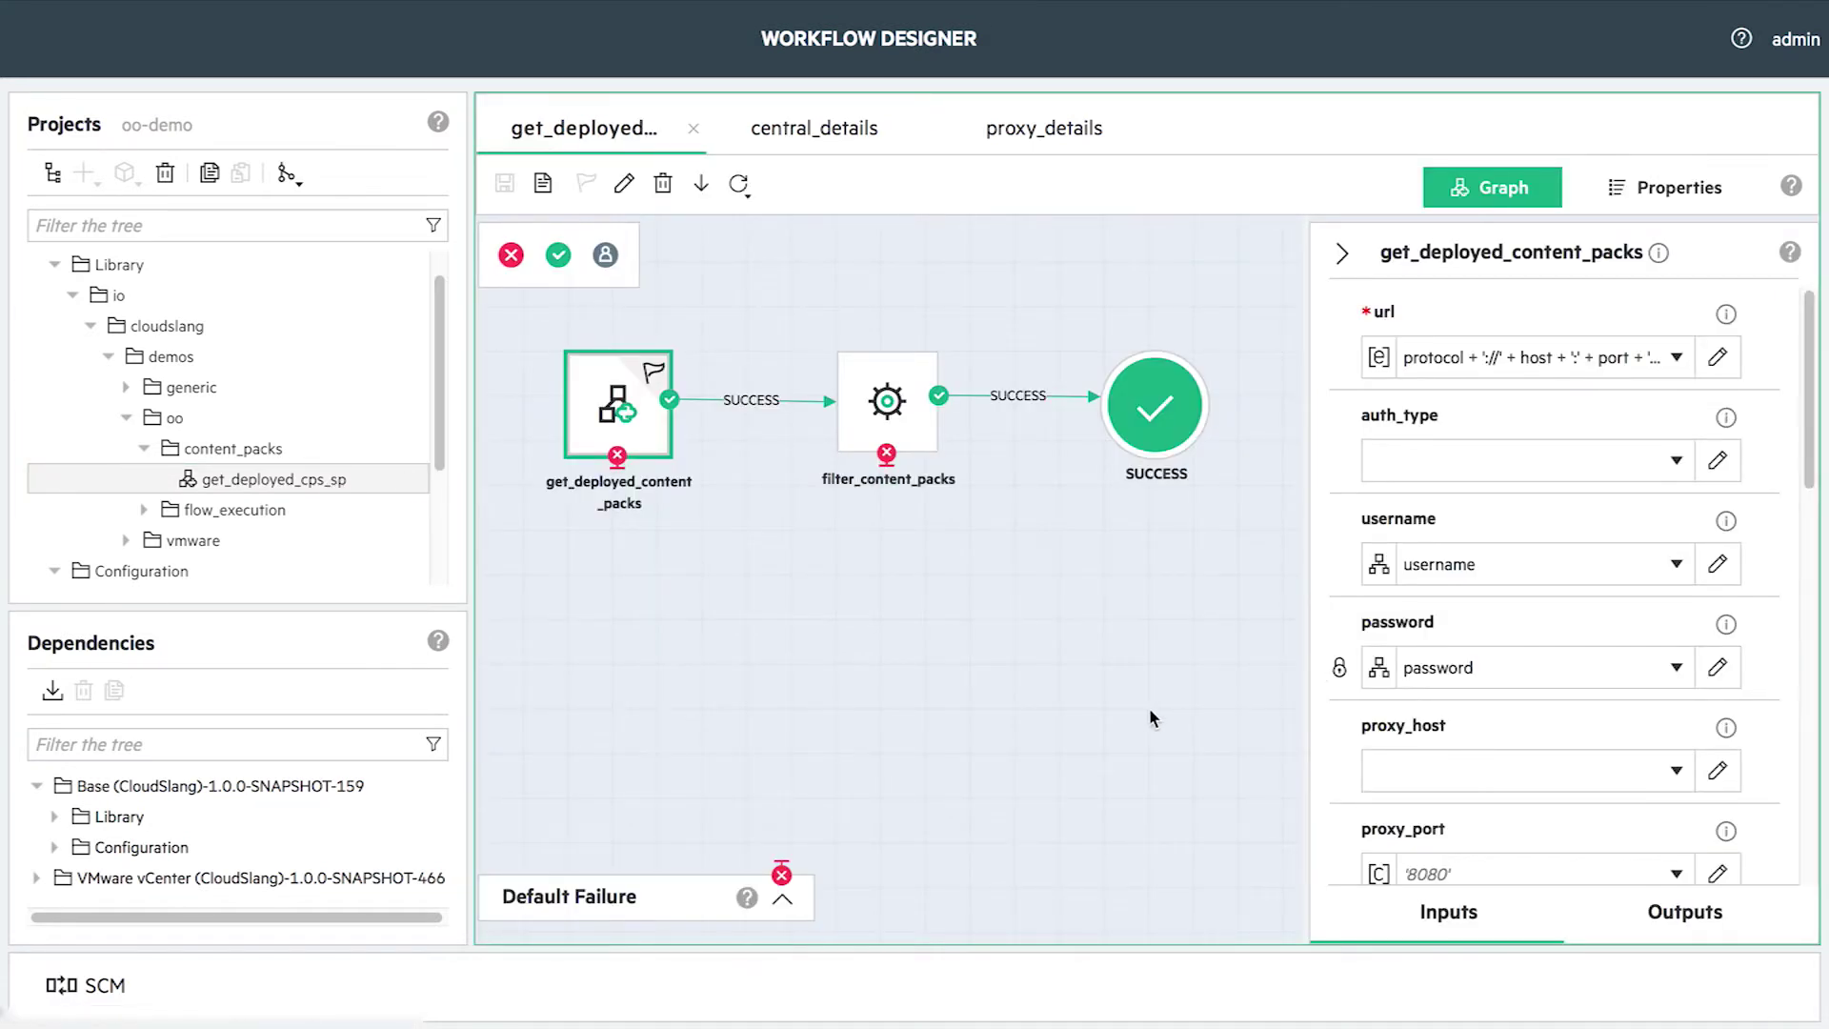
{"action": "left_click", "coordinate": [1676, 567]}
{"action": "left_click_drag", "start_coordinate": [1729, 230], "coordinate": [1734, 486]}
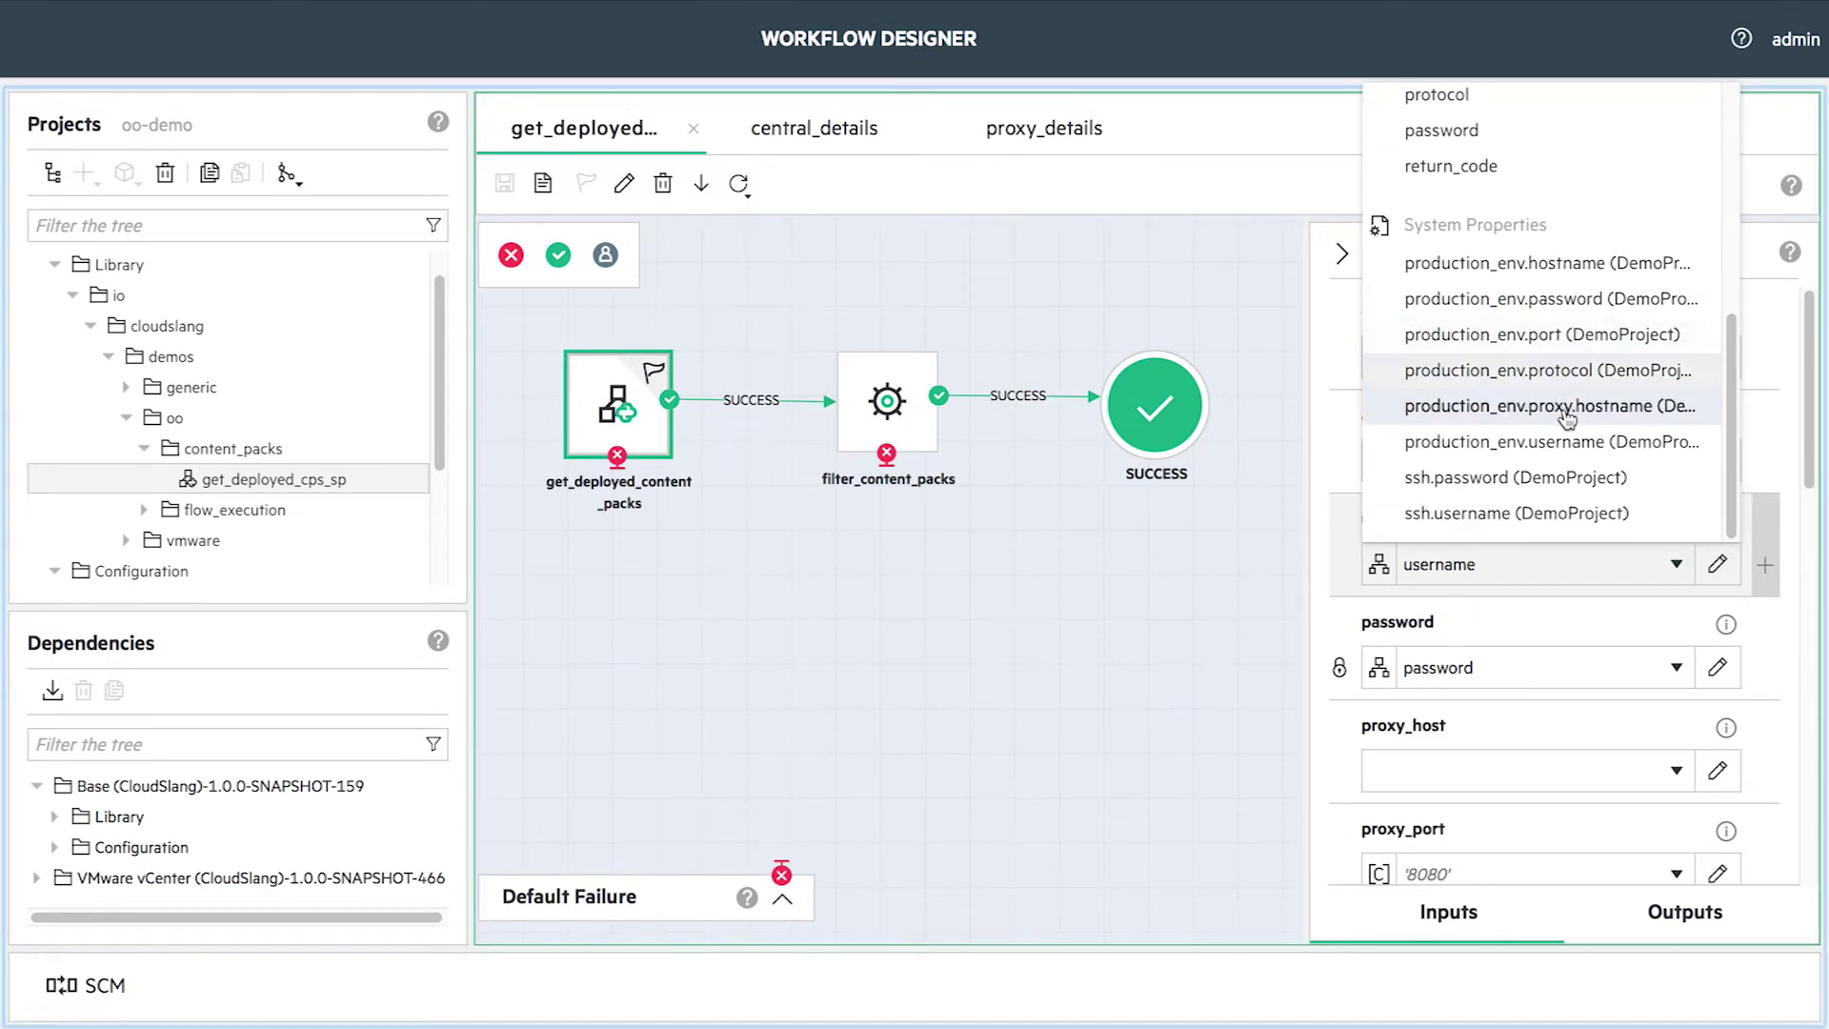
{"action": "left_click", "coordinate": [1569, 444]}
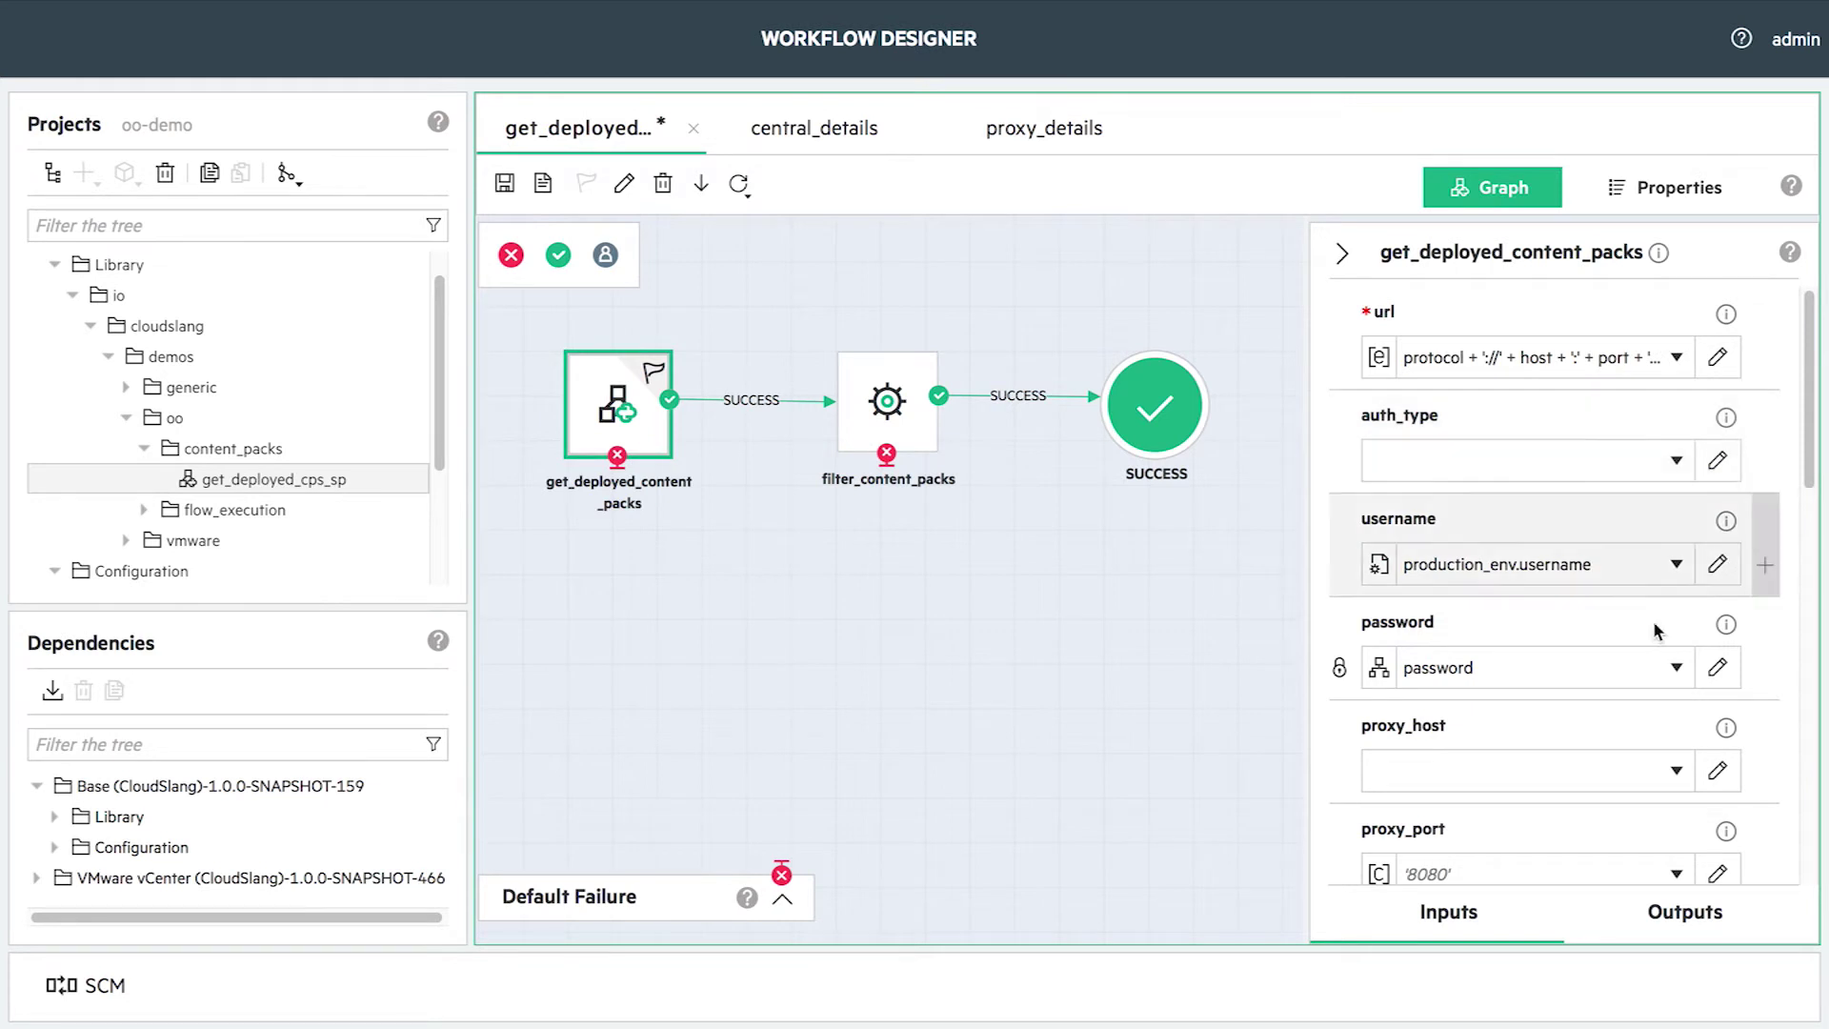
{"action": "left_click", "coordinate": [1676, 667]}
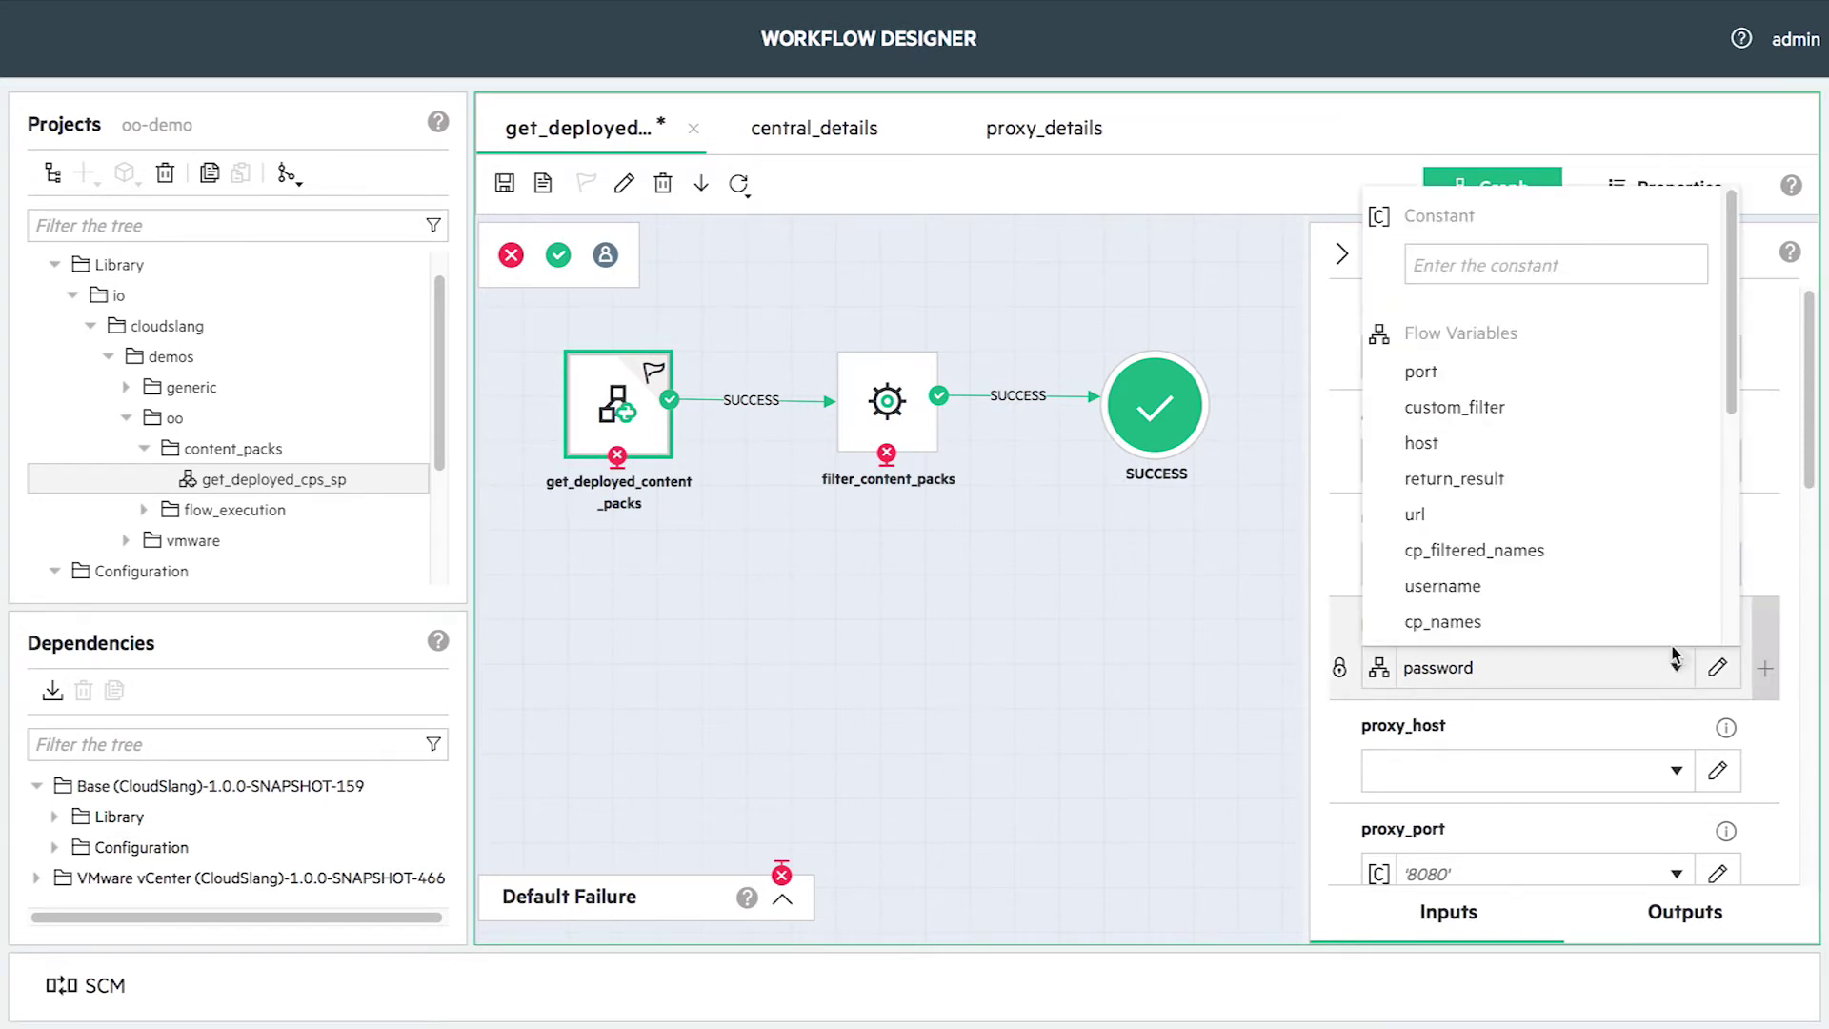
{"action": "scroll", "coordinate": [1729, 610], "scroll_direction": "down", "scroll_amount": 5}
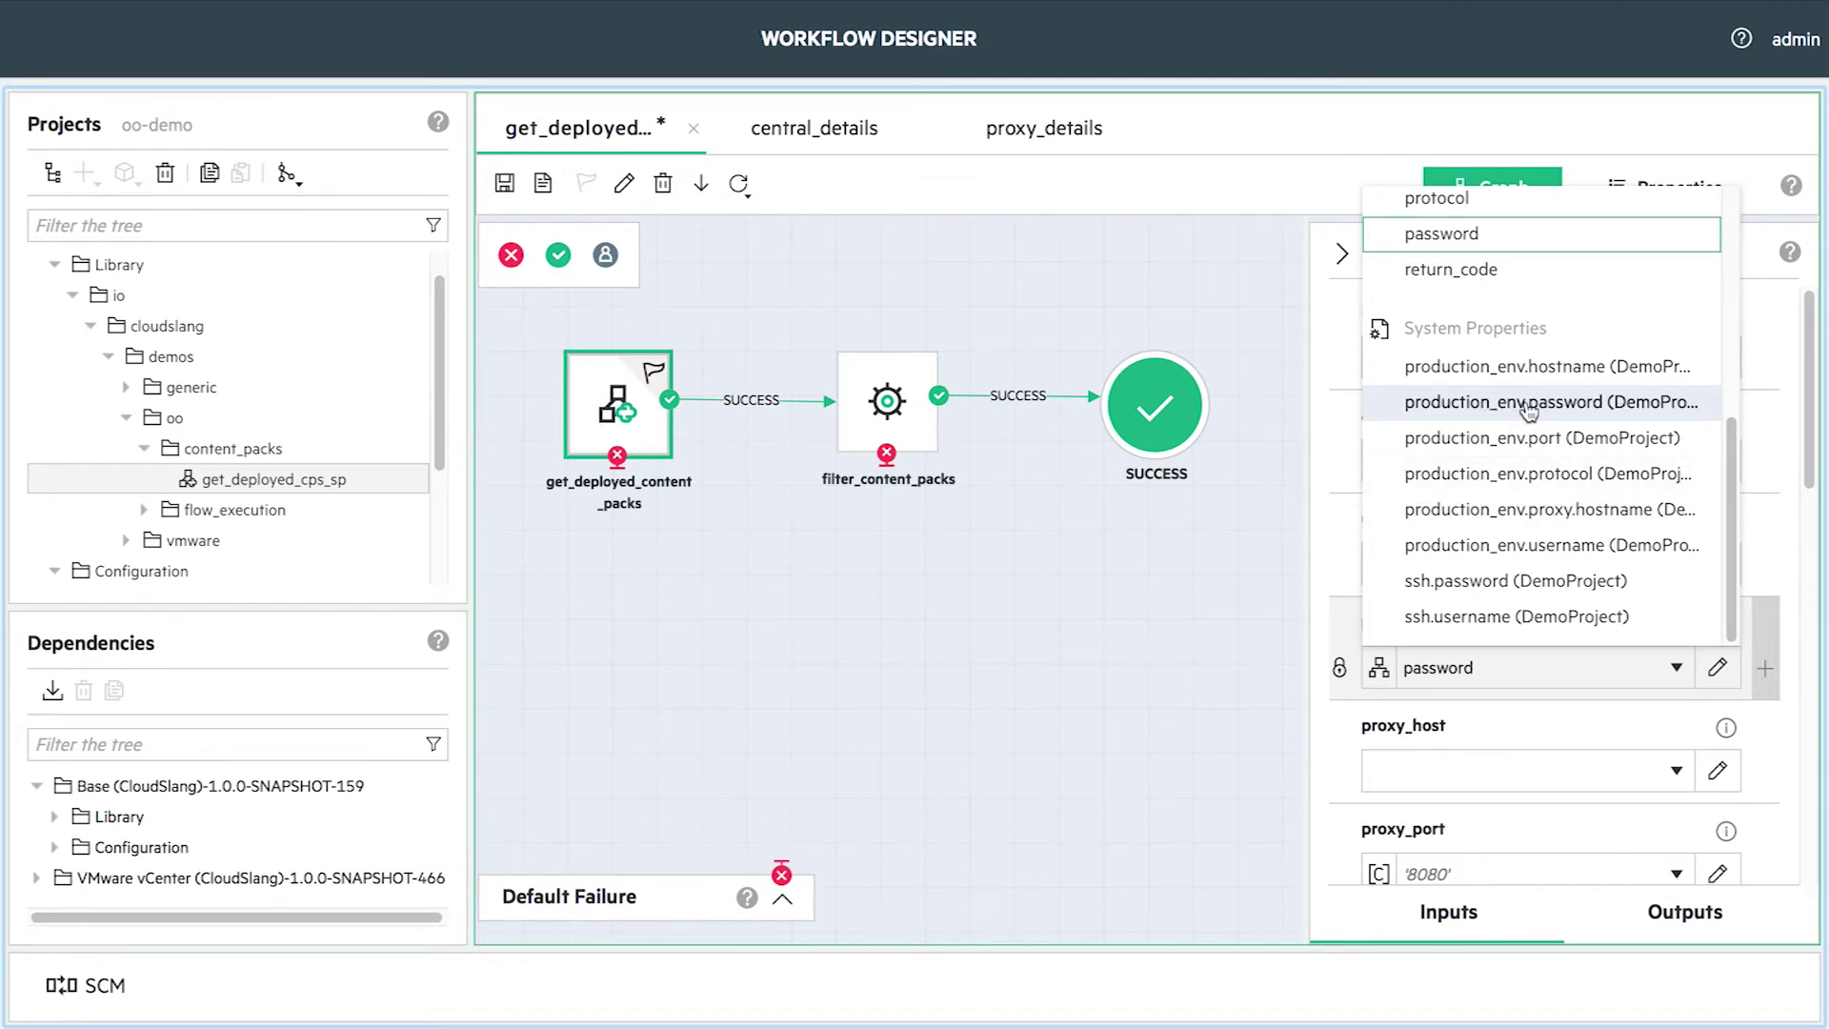
{"action": "left_click", "coordinate": [1515, 402]}
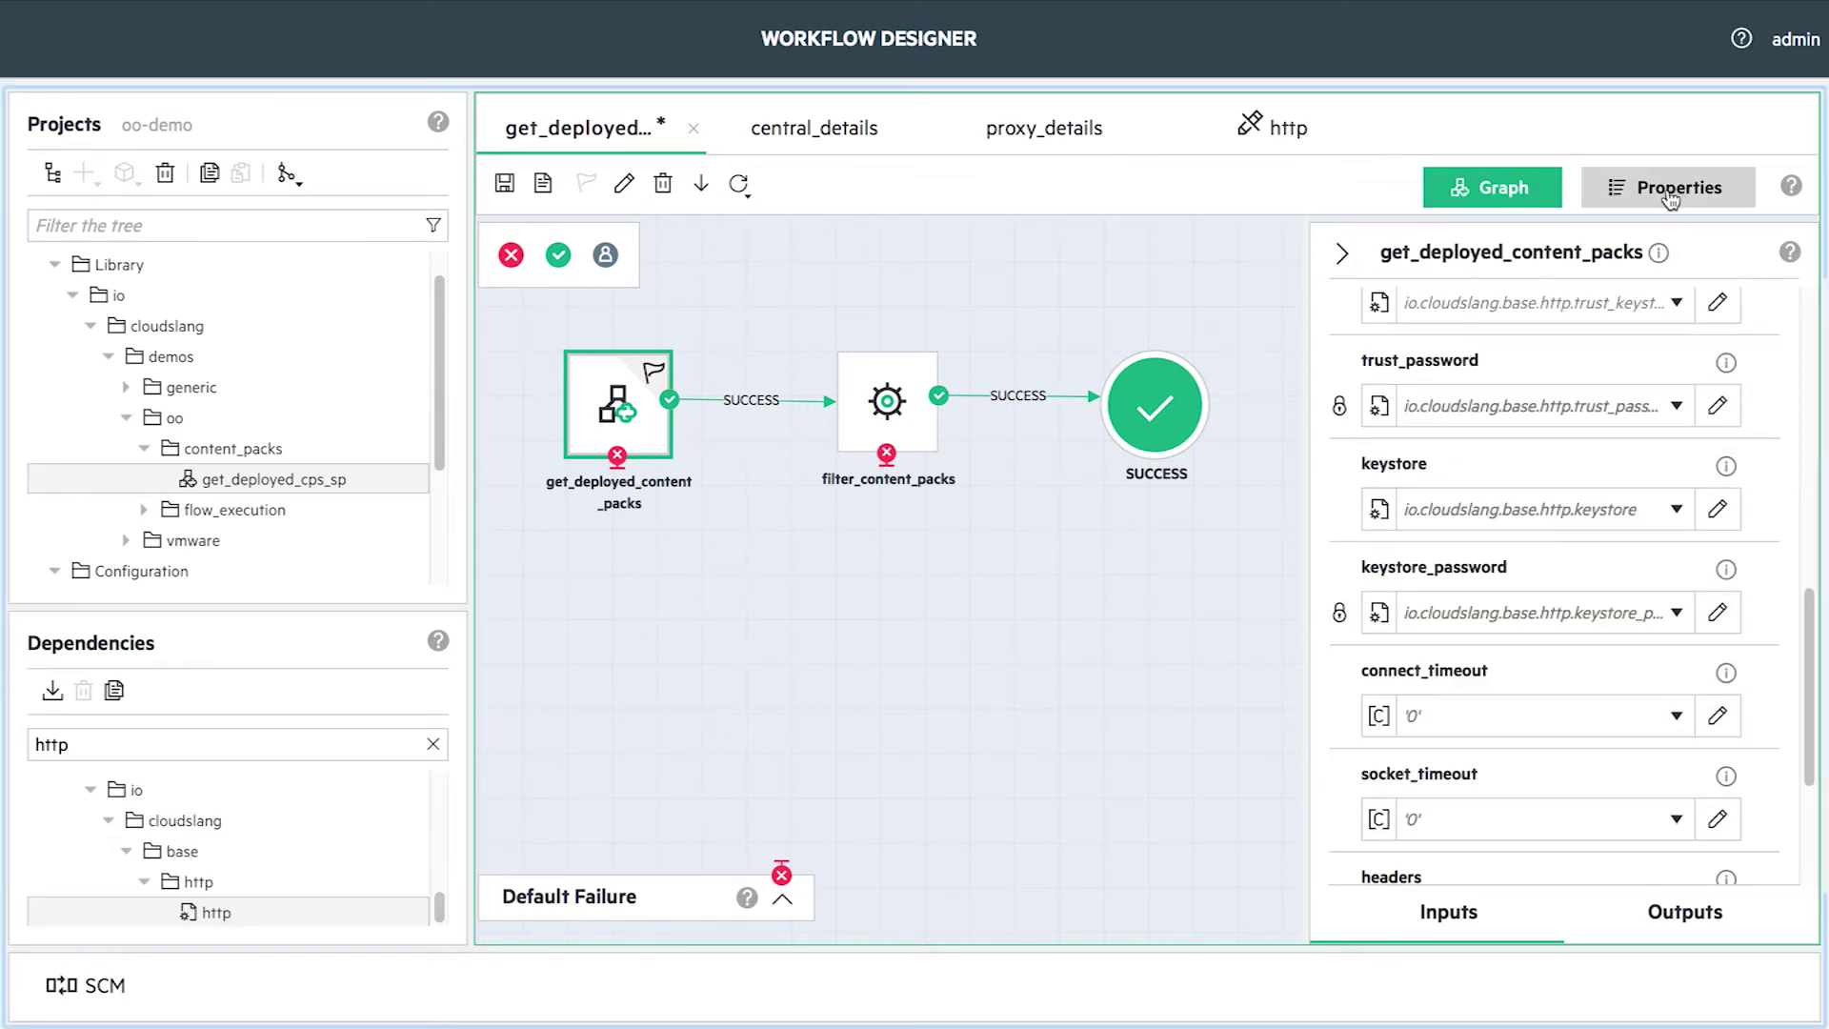
- Set the flow's protocol default and bind host to production_env.hostname
{"action": "left_click", "coordinate": [1667, 187]}
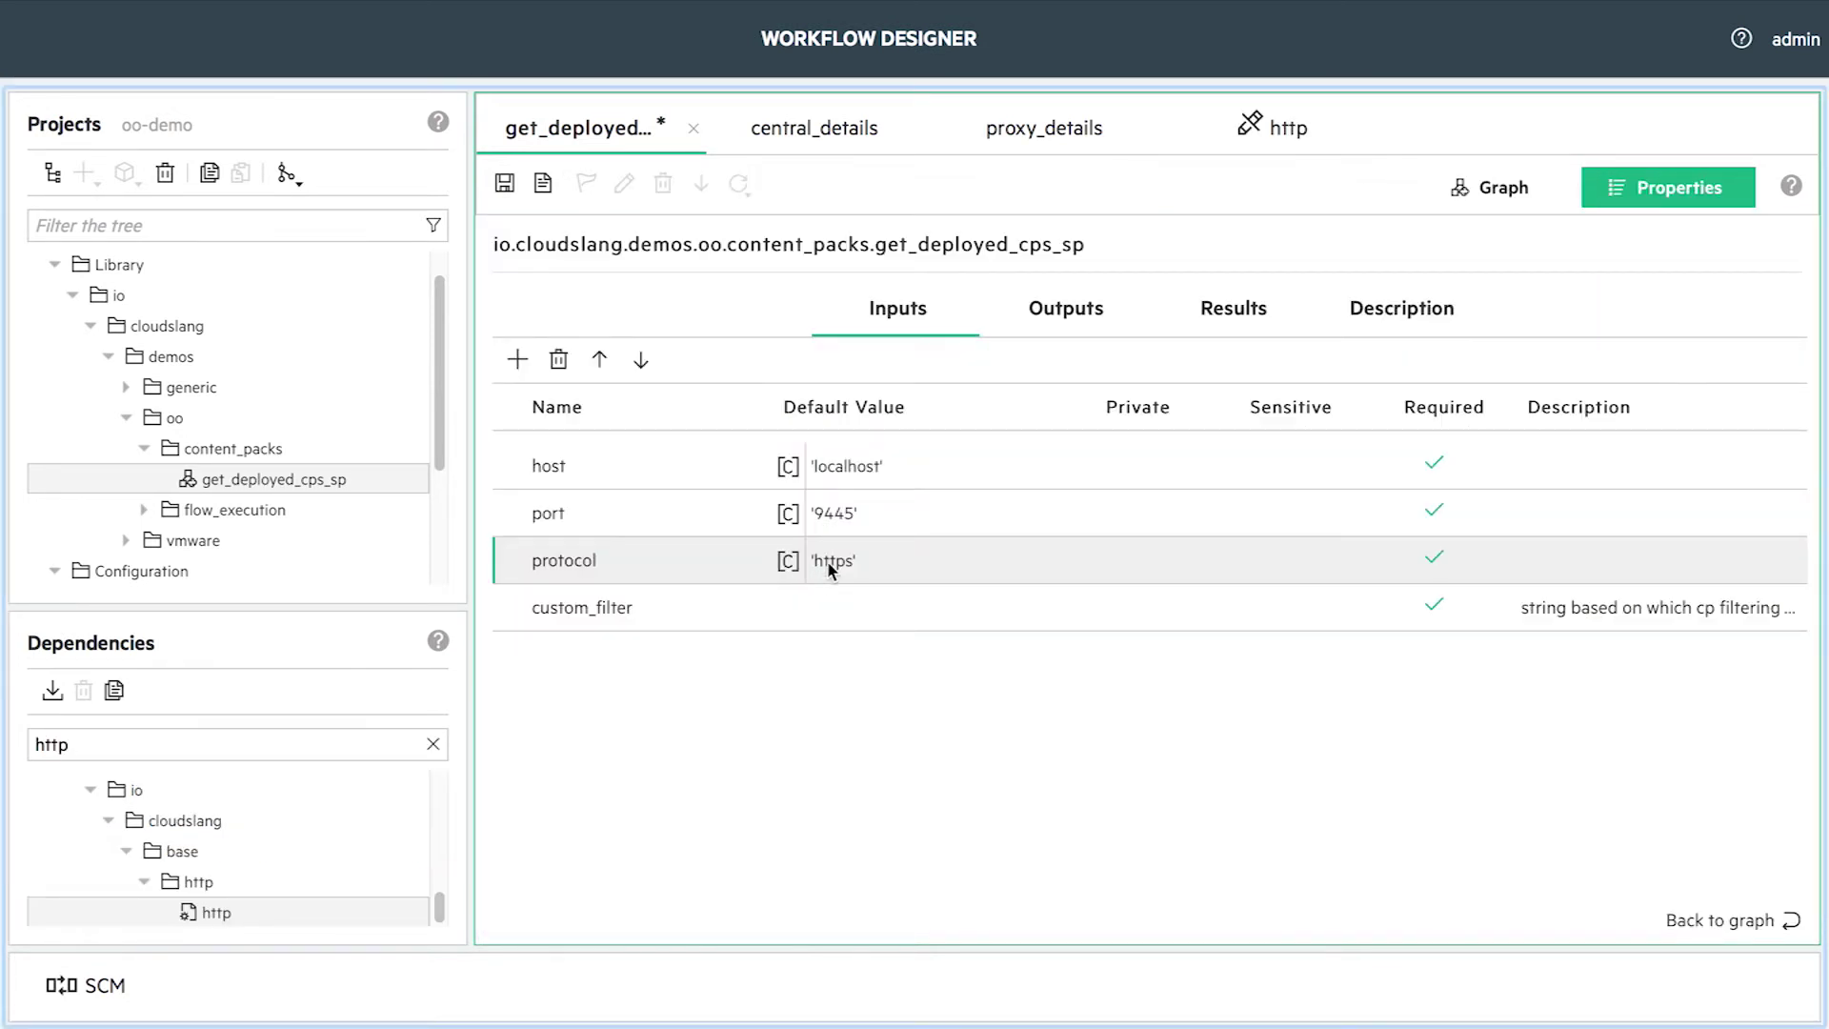
{"action": "left_click", "coordinate": [827, 559]}
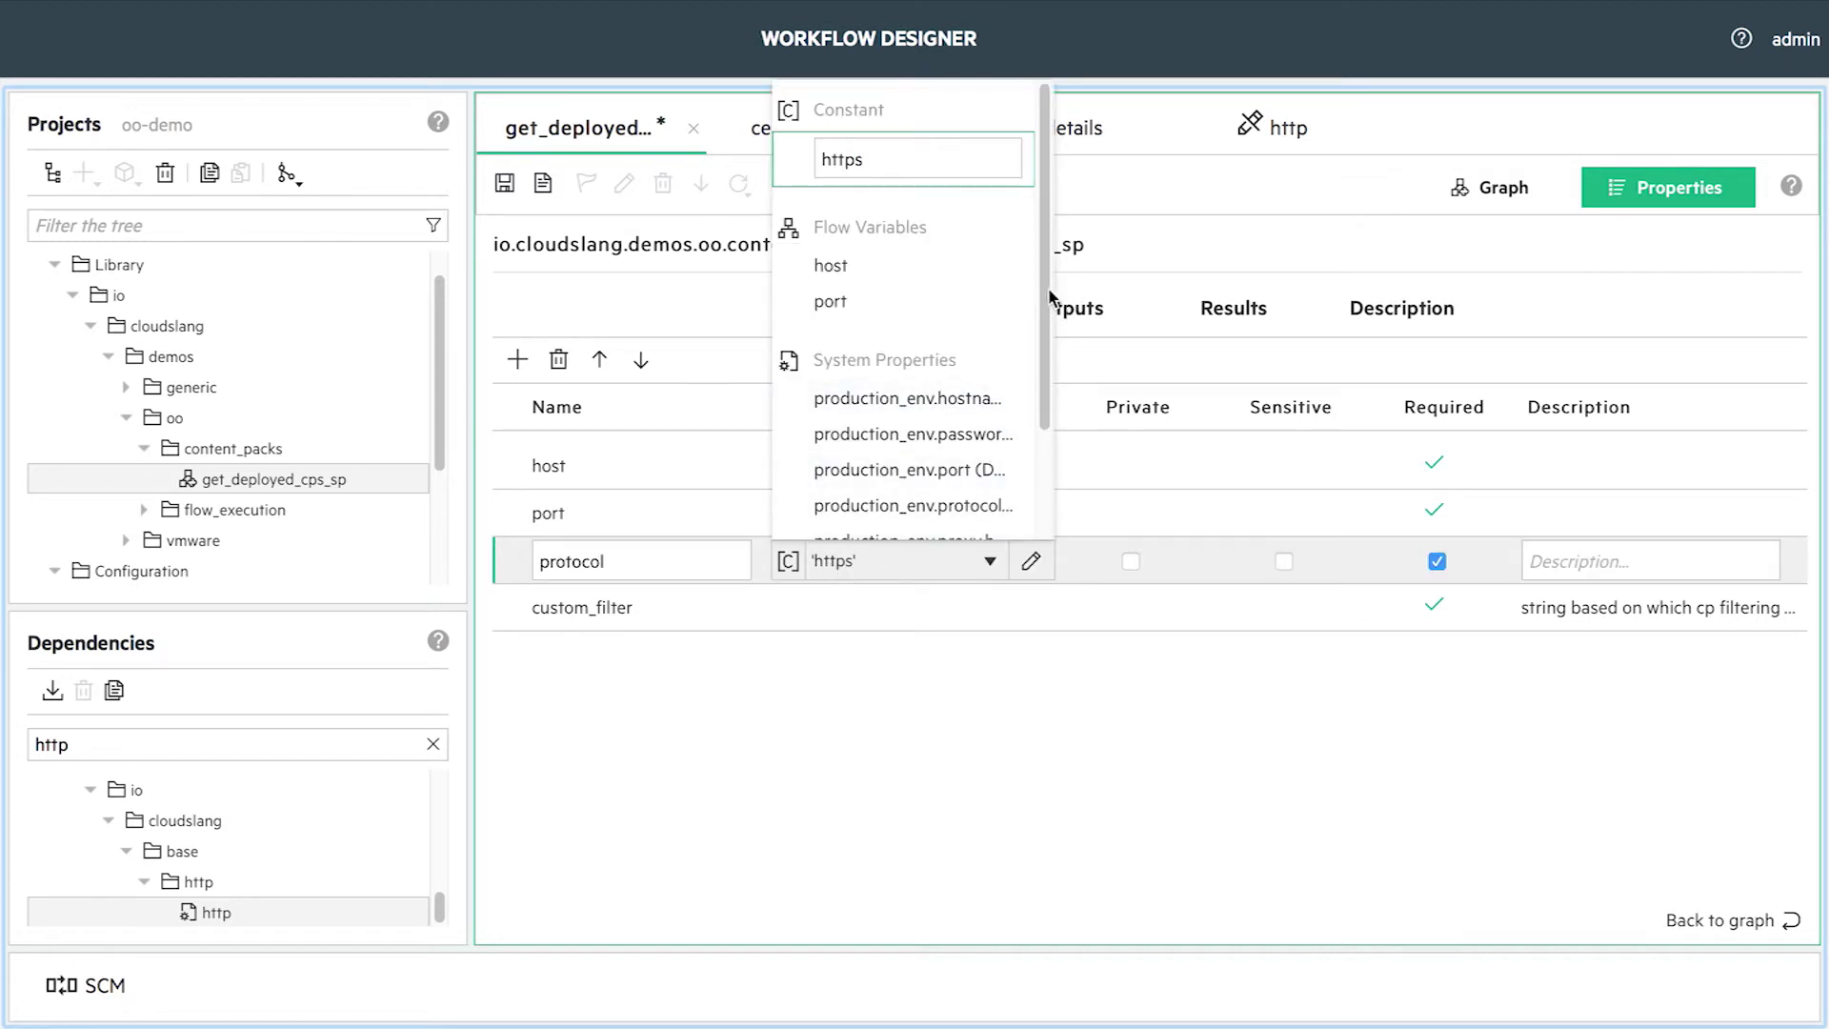
{"action": "scroll", "coordinate": [1041, 473], "scroll_direction": "down", "scroll_amount": 3}
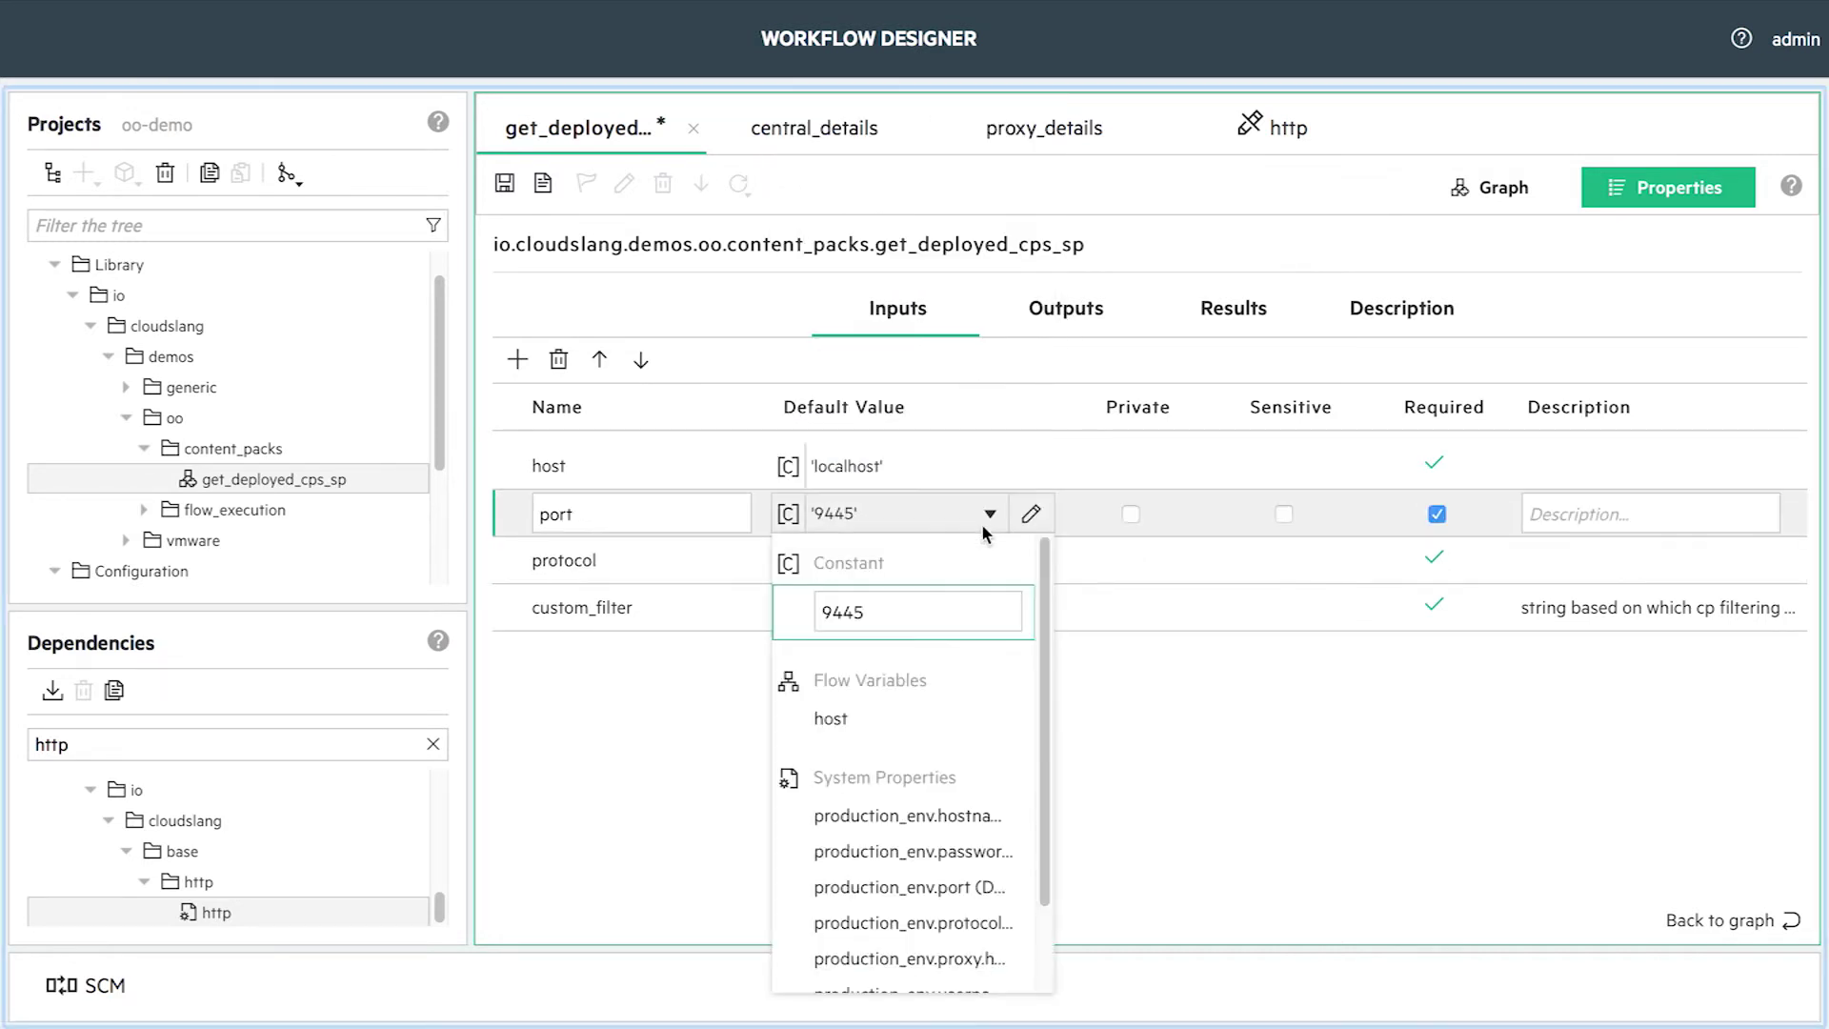
{"action": "scroll", "coordinate": [980, 857], "scroll_direction": "down", "scroll_amount": 2}
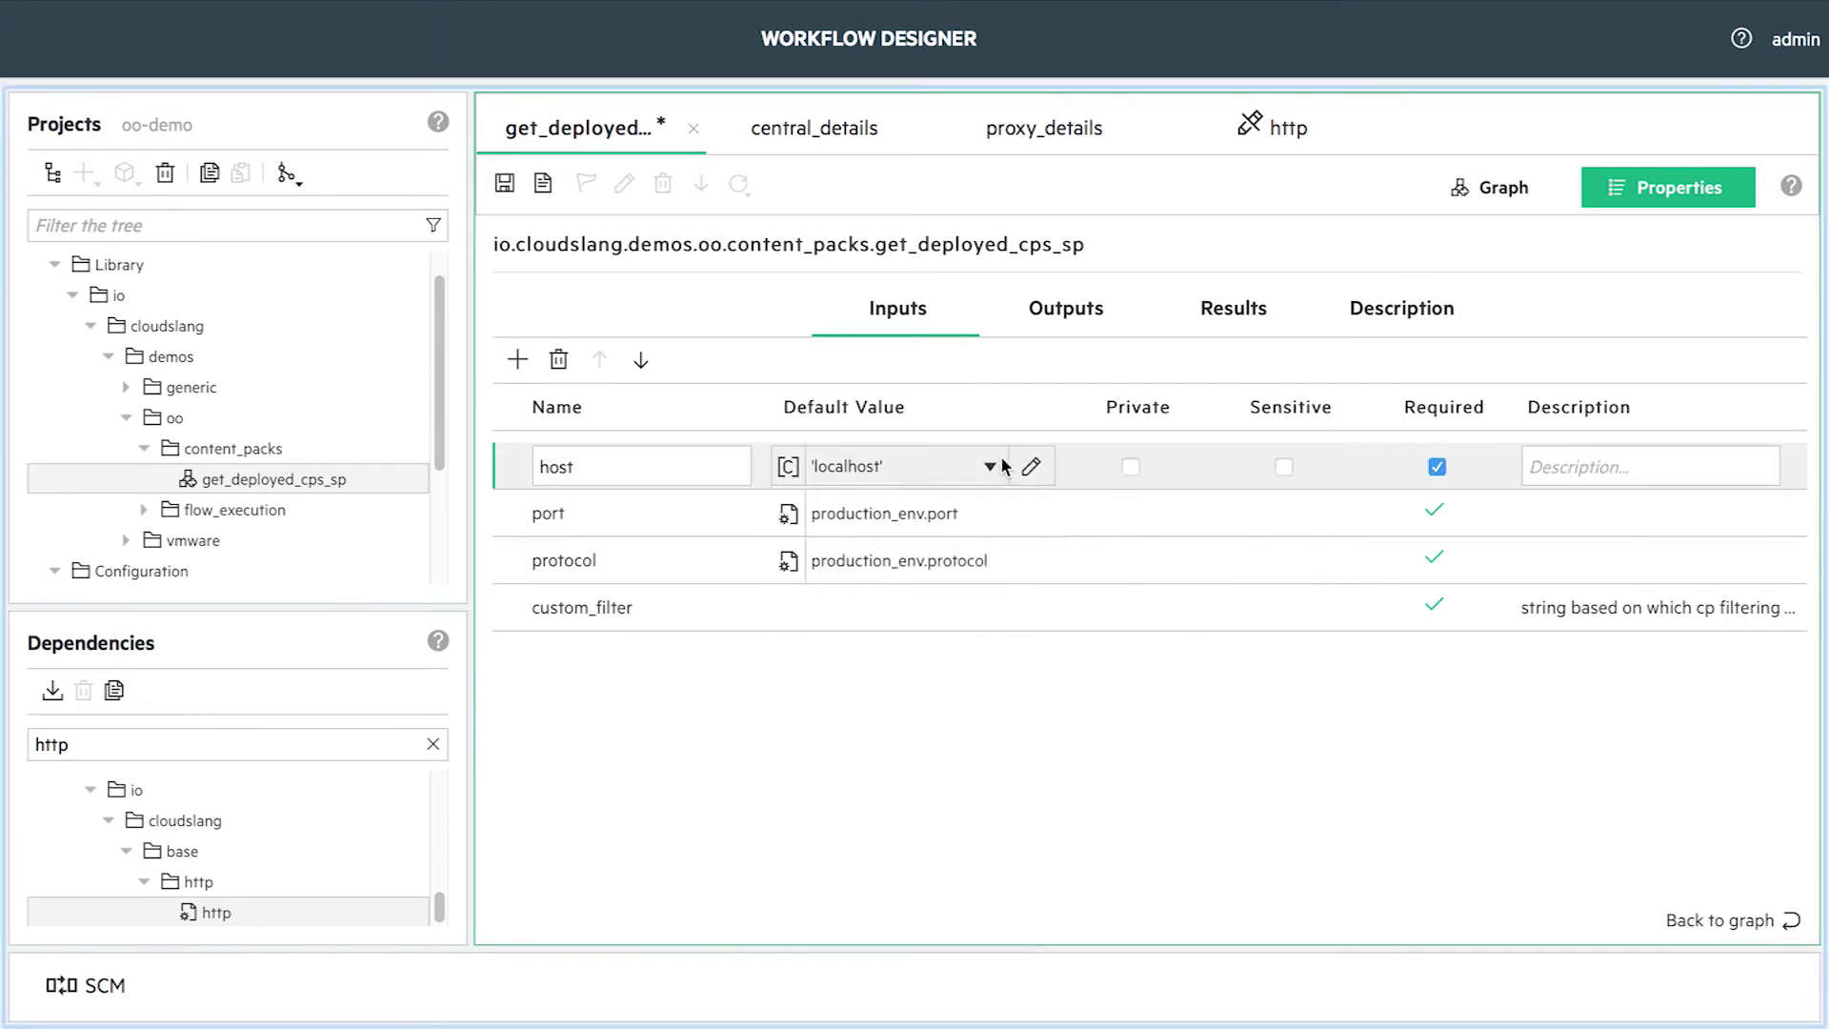
{"action": "left_click", "coordinate": [919, 671]}
{"action": "left_click", "coordinate": [844, 608]}
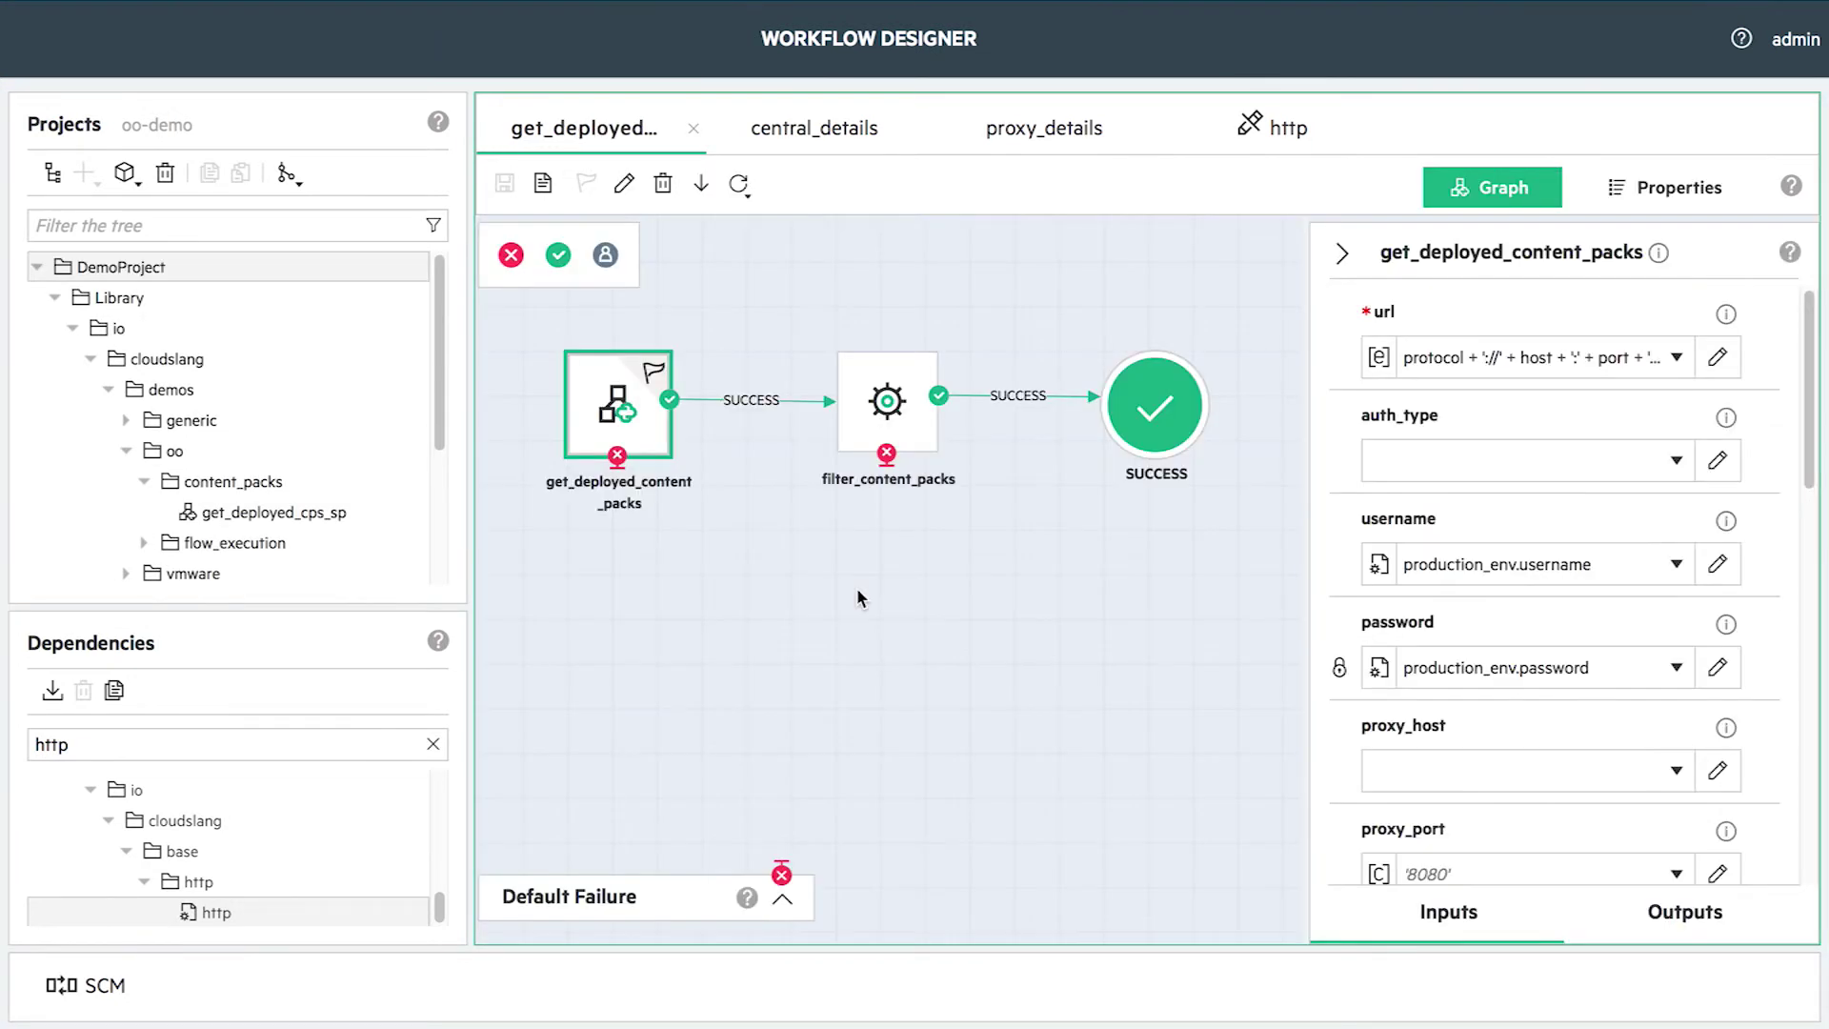
{"action": "left_click", "coordinate": [542, 185]}
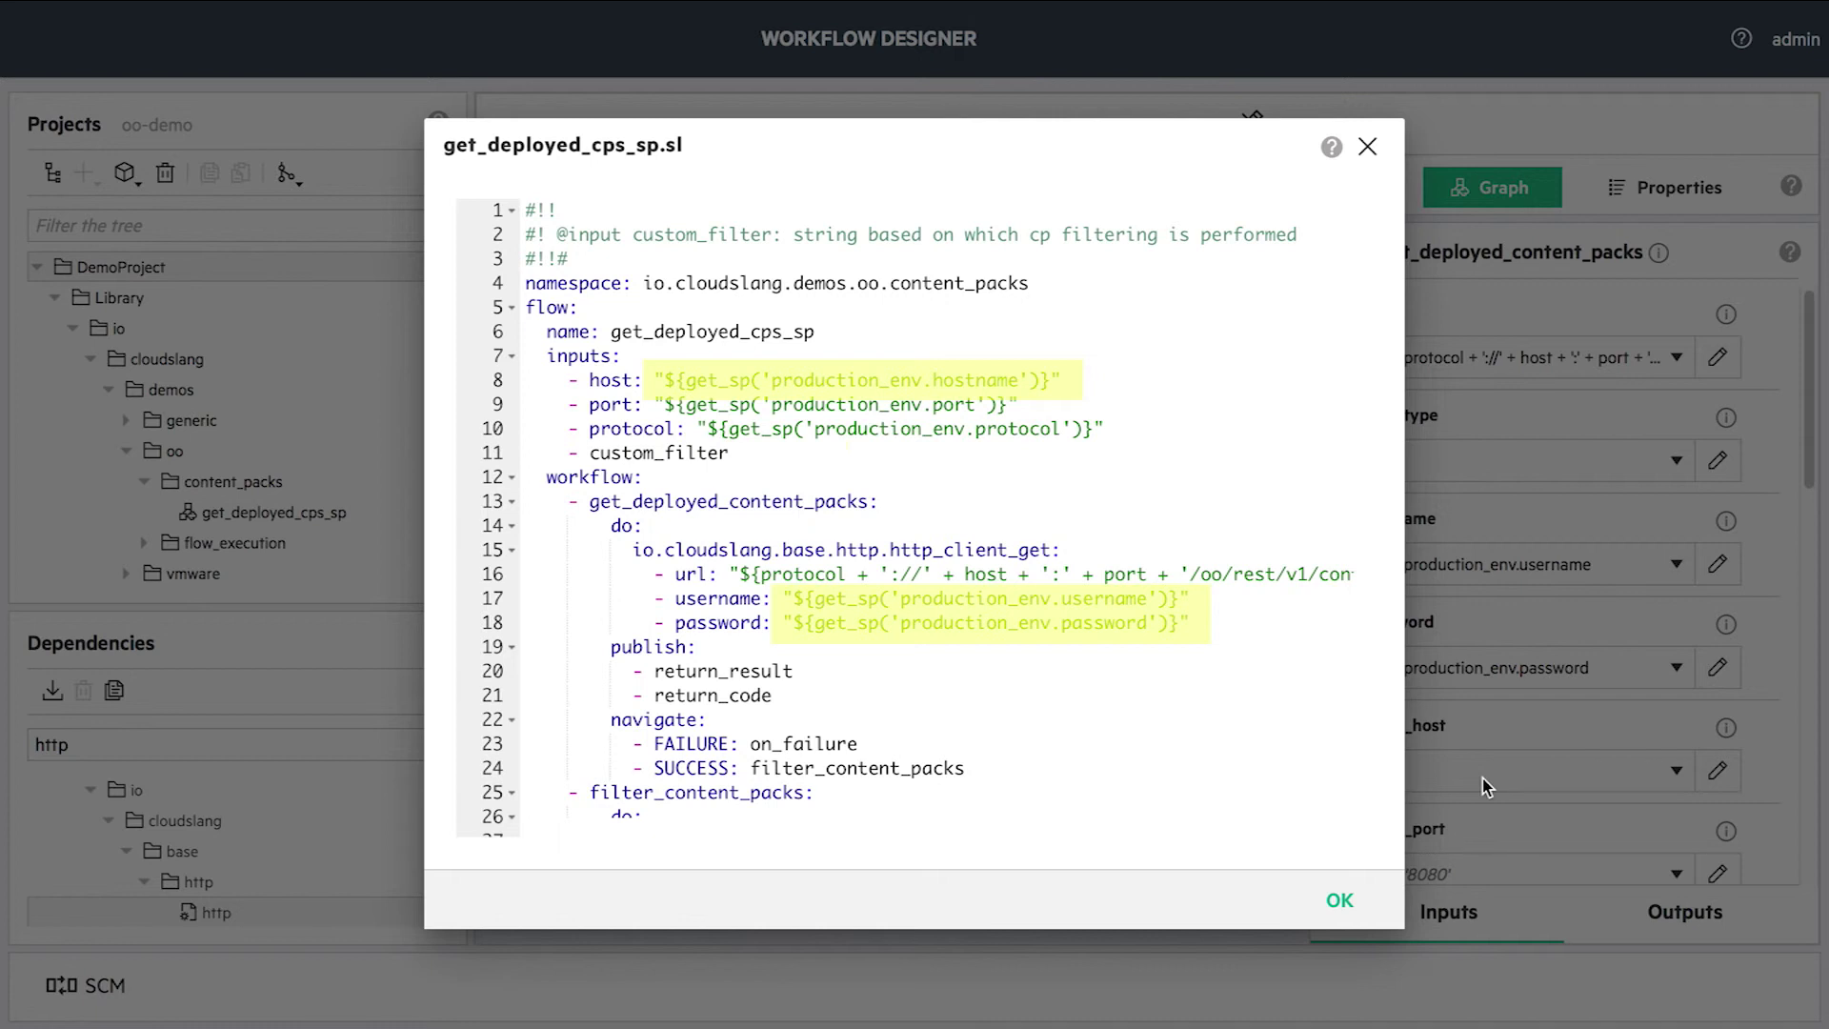
{"action": "left_click", "coordinate": [1354, 899]}
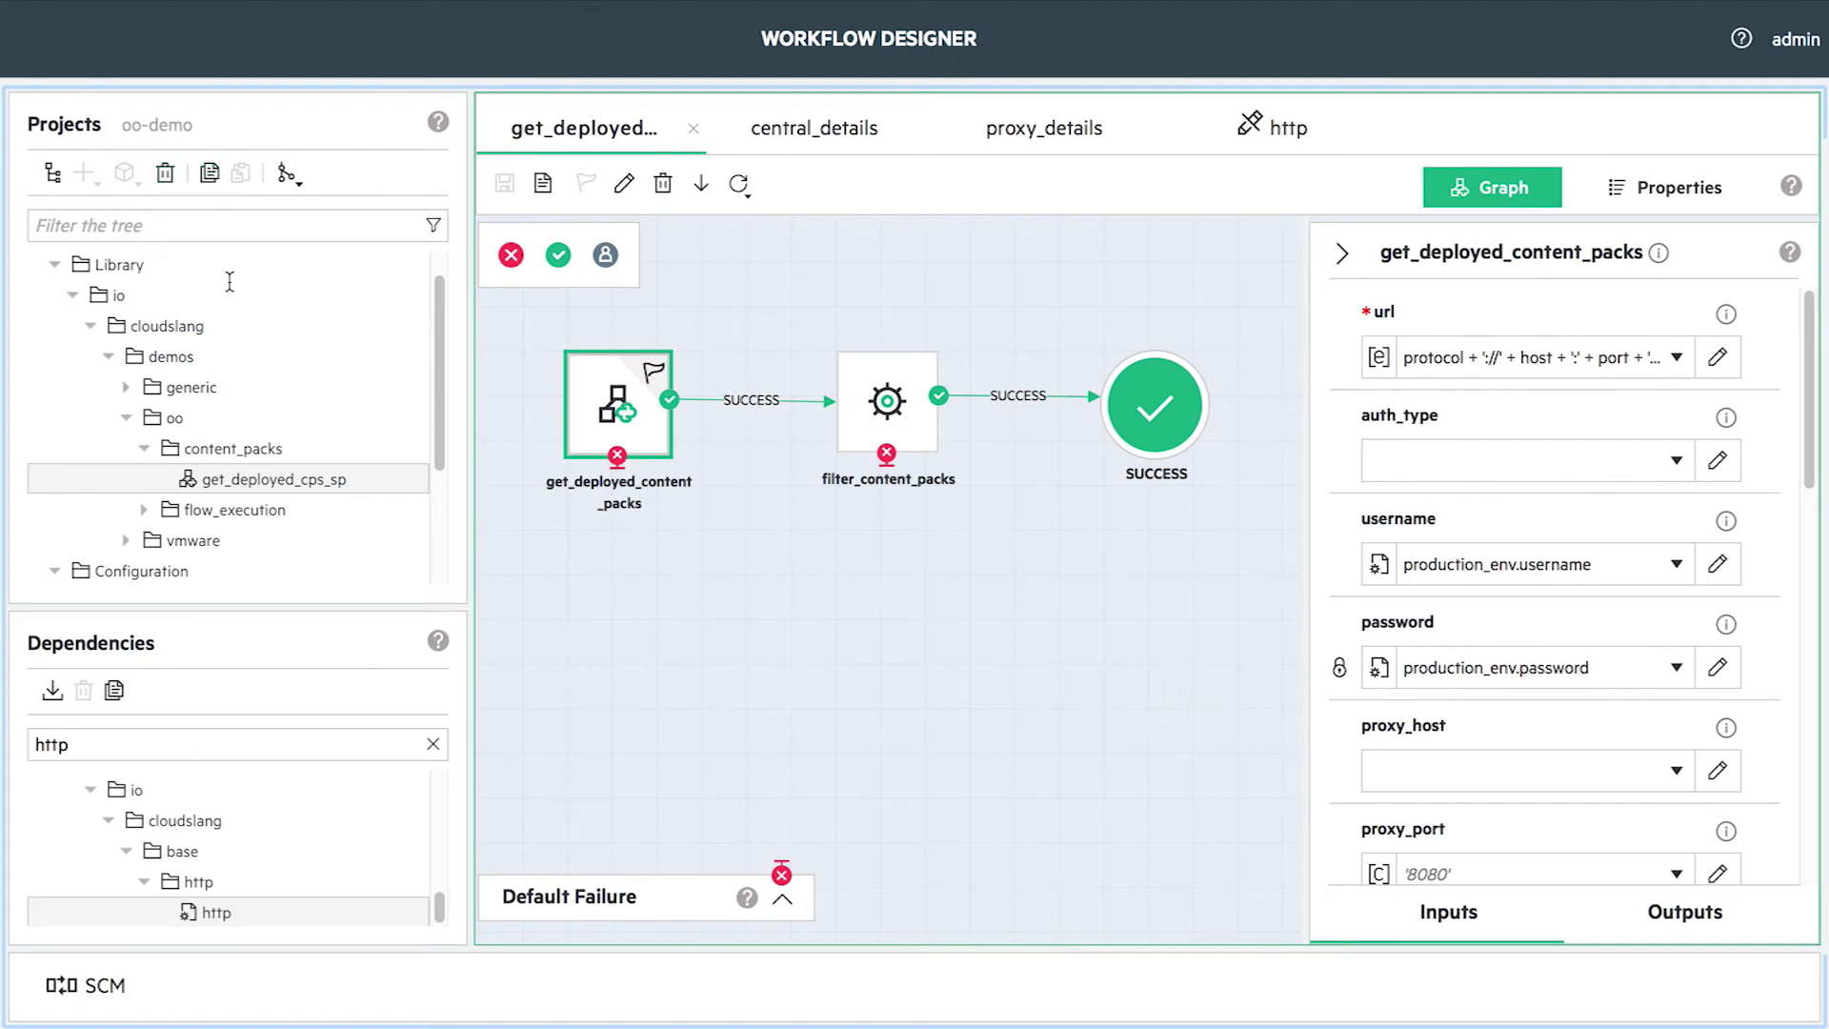
{"action": "left_click_drag", "start_coordinate": [443, 341], "coordinate": [442, 272]}
{"action": "left_click", "coordinate": [202, 270]}
- Deploy DemoProject to OO Central as content pack DemoProject-cp-1.0.0.jar, version 1.0.0
{"action": "left_click", "coordinate": [125, 177]}
{"action": "left_click", "coordinate": [239, 241]}
{"action": "left_click", "coordinate": [898, 478]}
{"action": "type", "text": "1.0.0"}
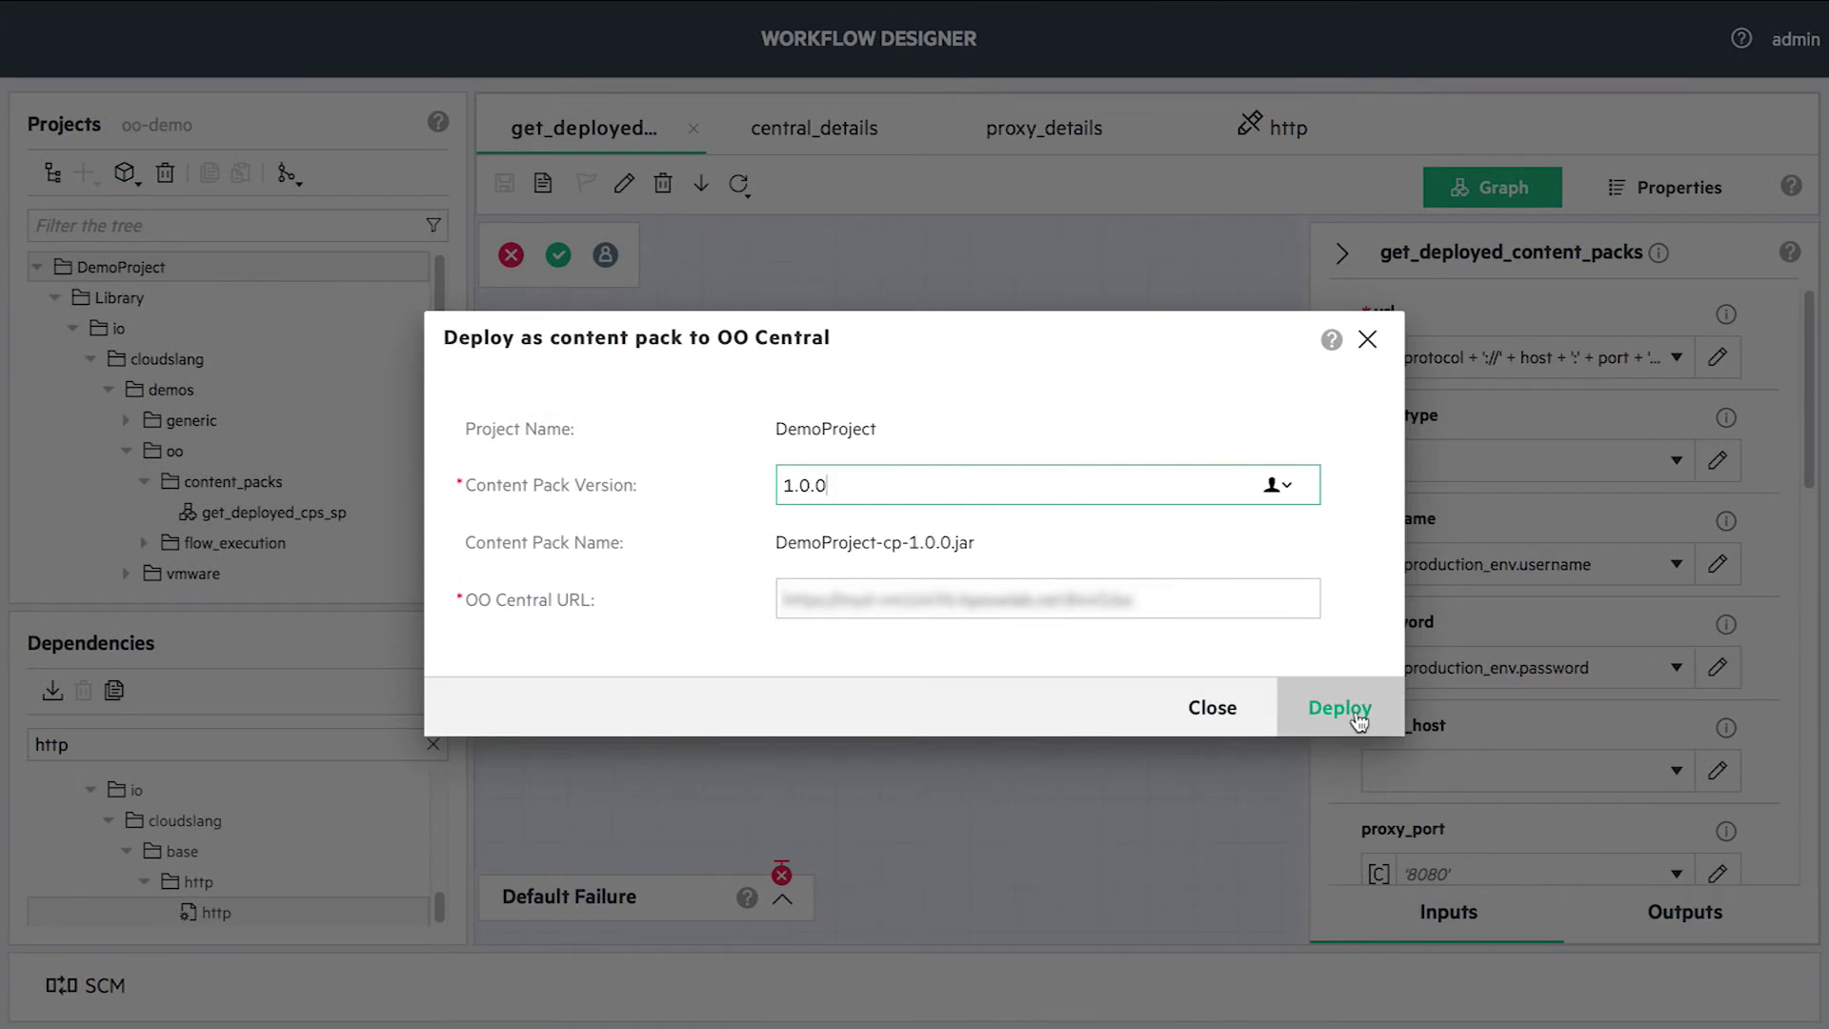
{"action": "left_click", "coordinate": [1358, 721]}
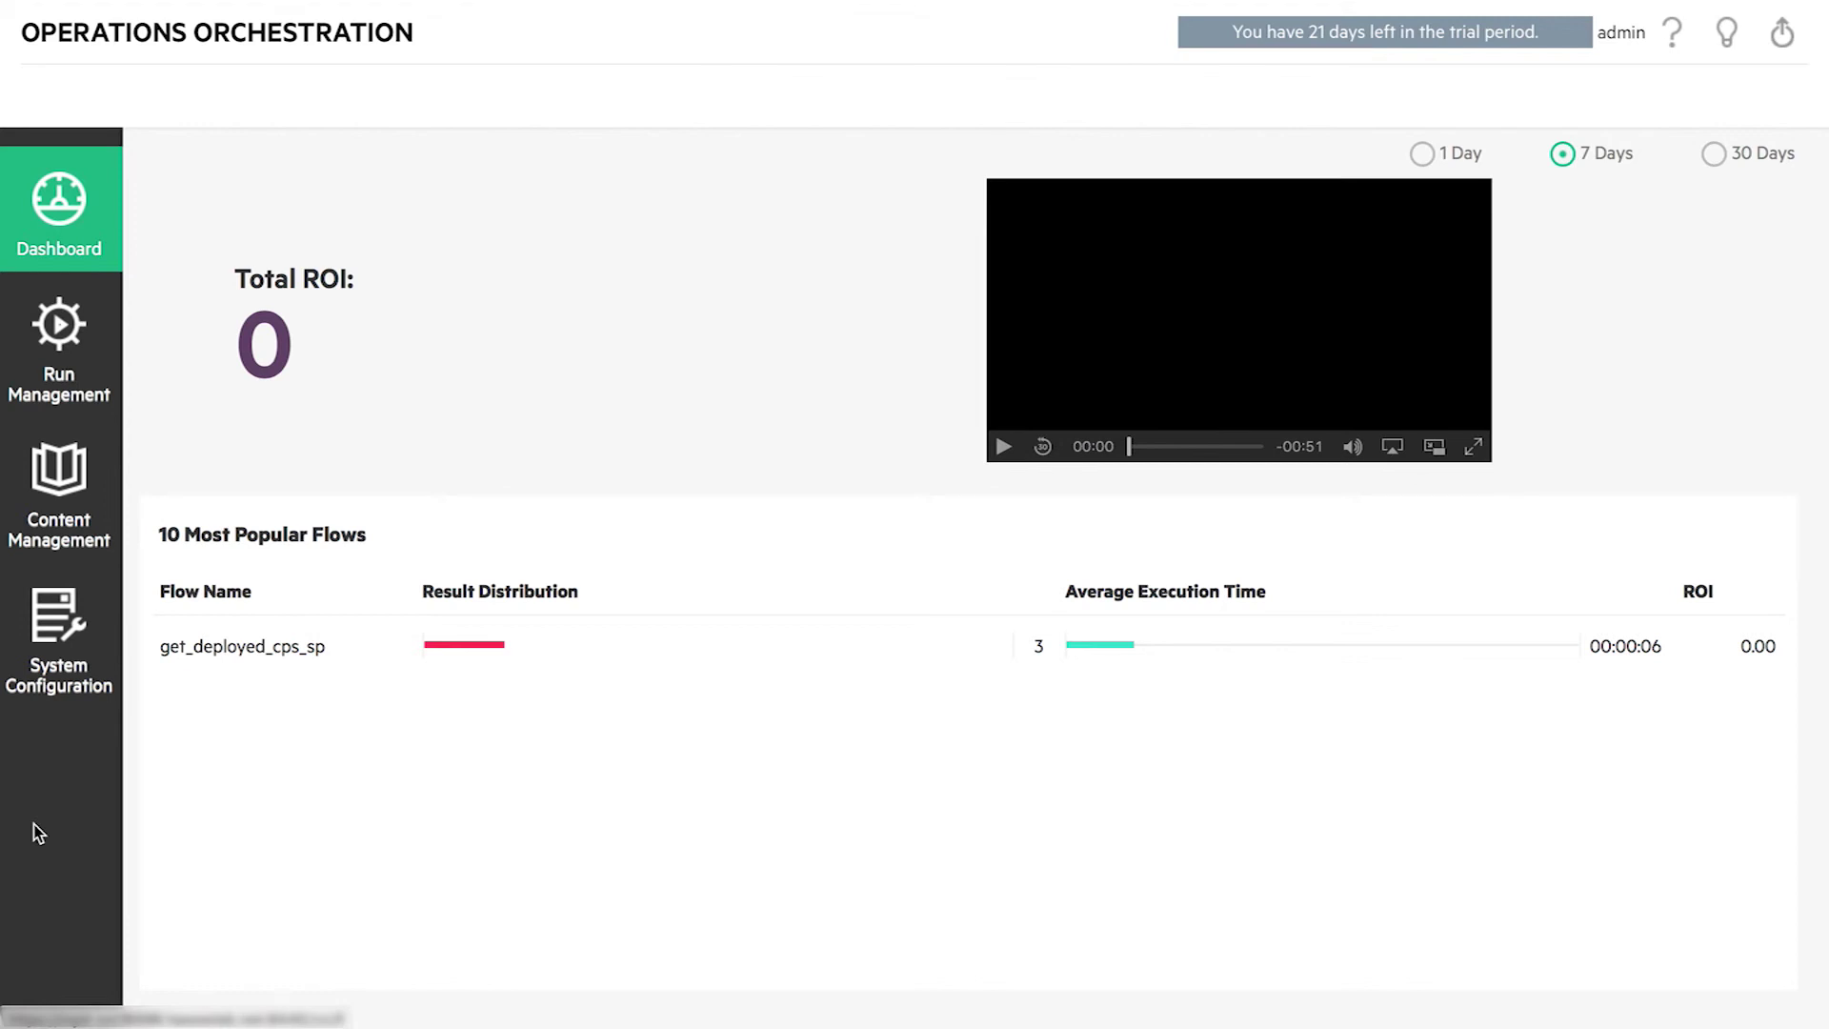
- In Configuration Items, override the password in production_env > central_details.prop.sl and save
{"action": "left_click", "coordinate": [78, 513]}
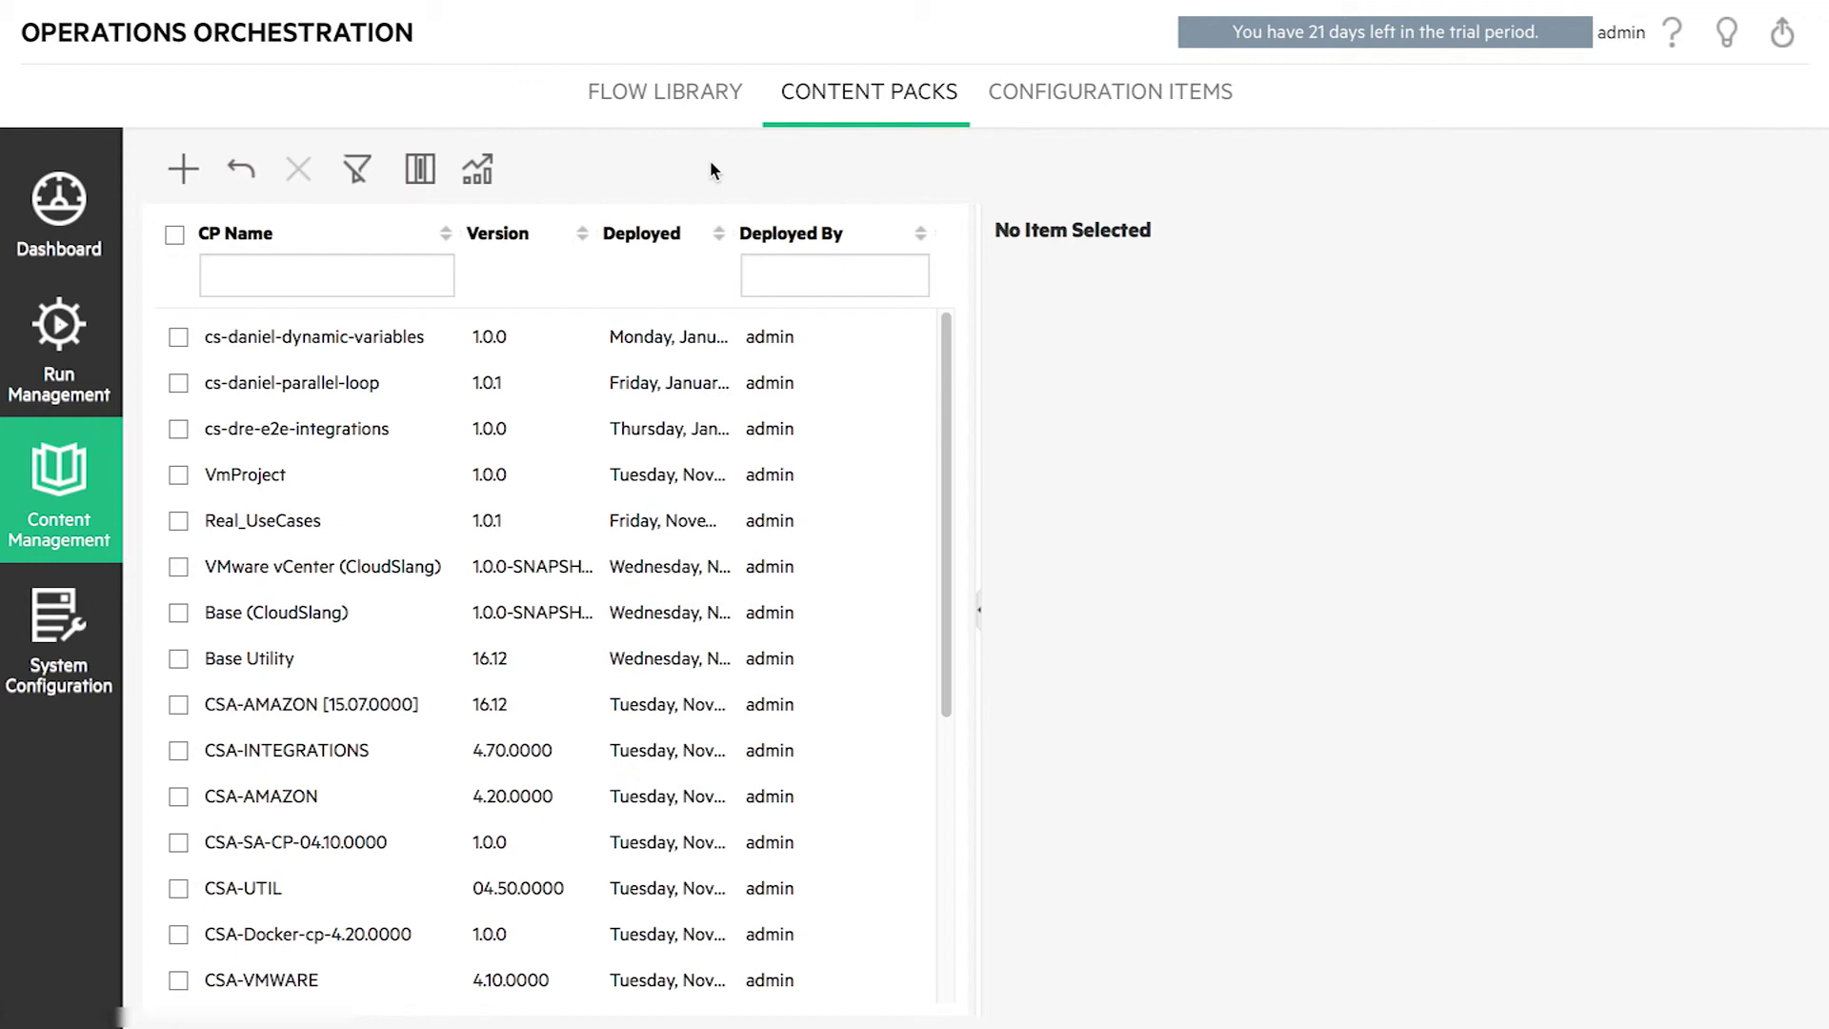
{"action": "left_click", "coordinate": [699, 99]}
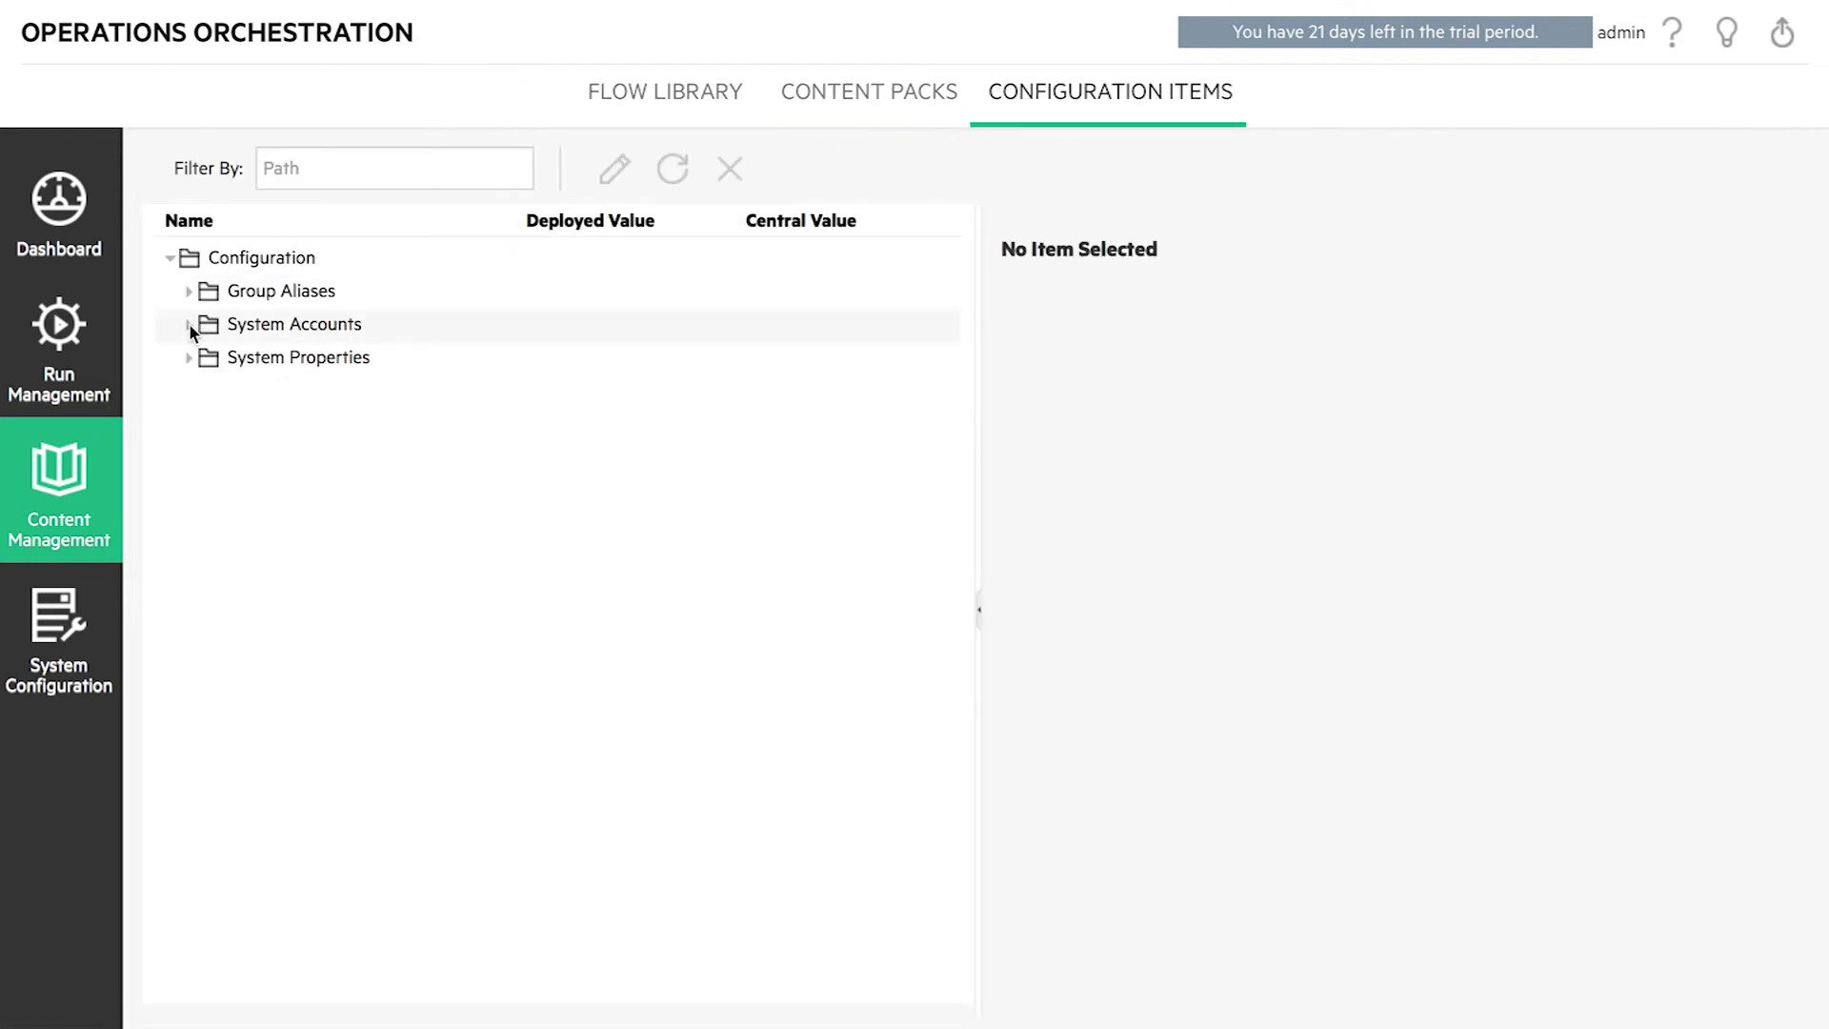
{"action": "left_click", "coordinate": [189, 357]}
{"action": "left_click", "coordinate": [207, 523]}
{"action": "left_click", "coordinate": [227, 555]}
{"action": "left_click", "coordinate": [414, 622]}
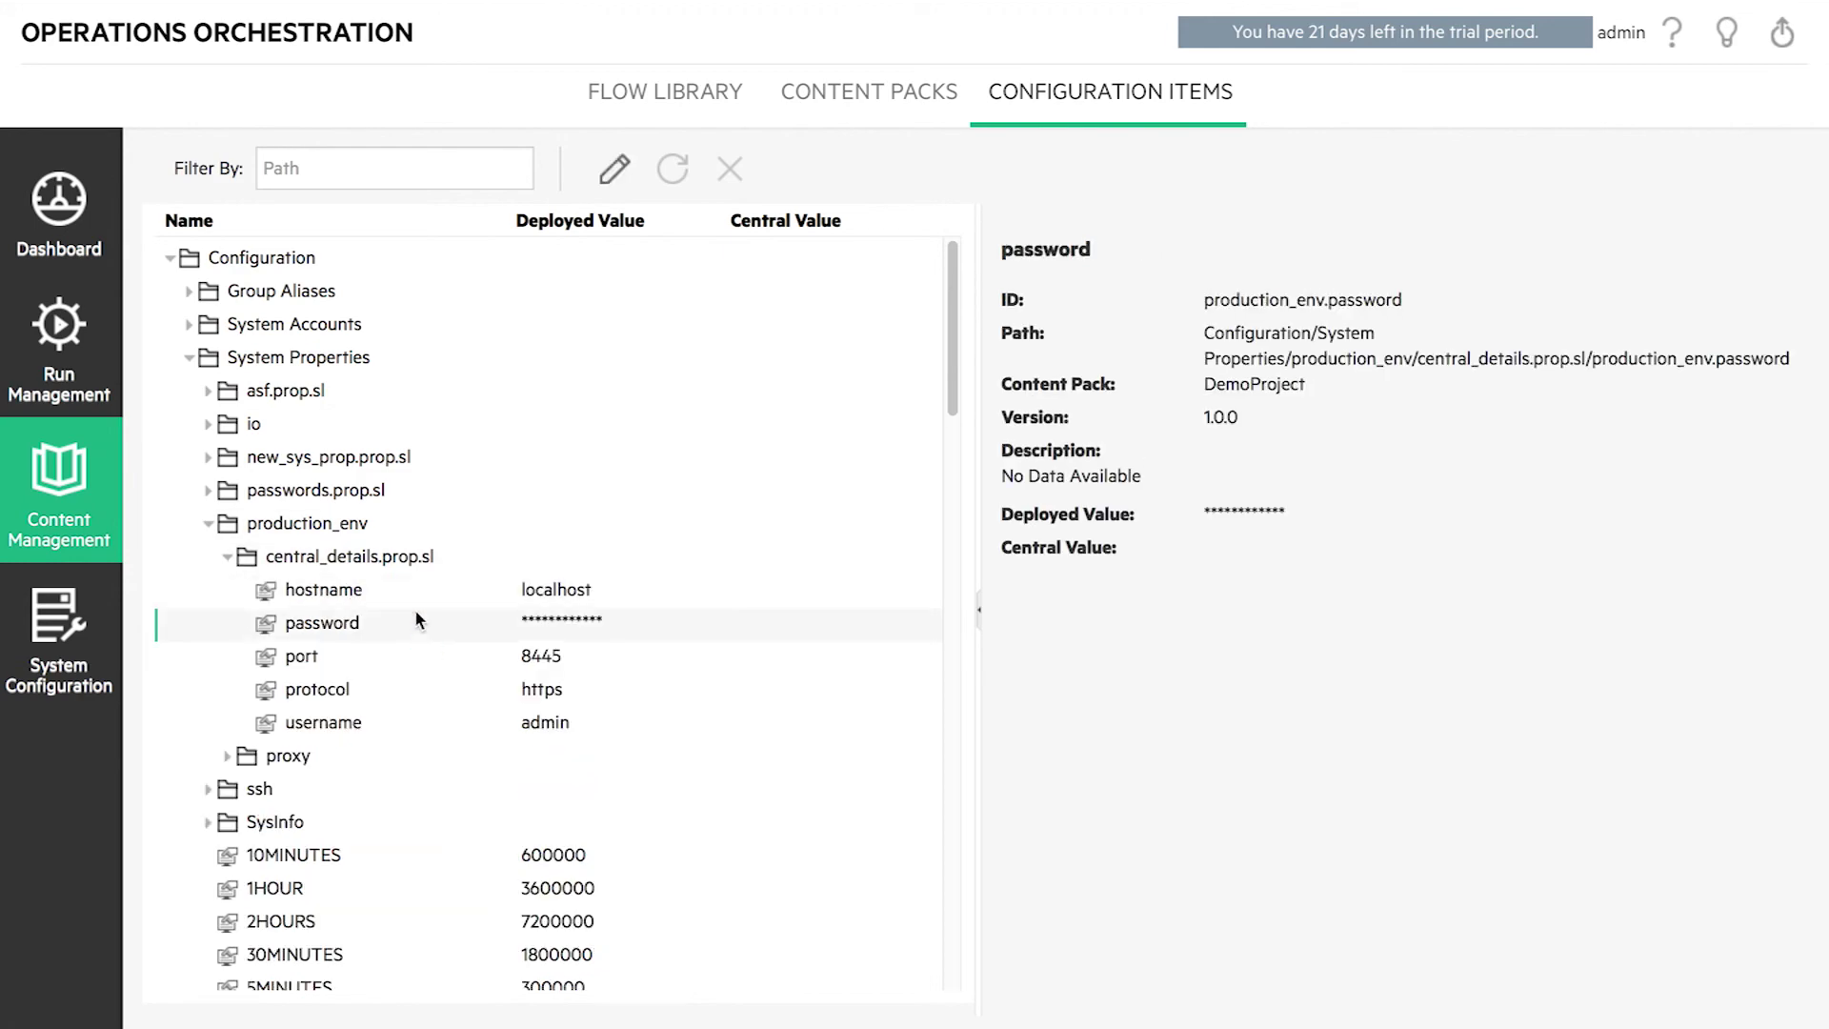
{"action": "left_click", "coordinate": [614, 171]}
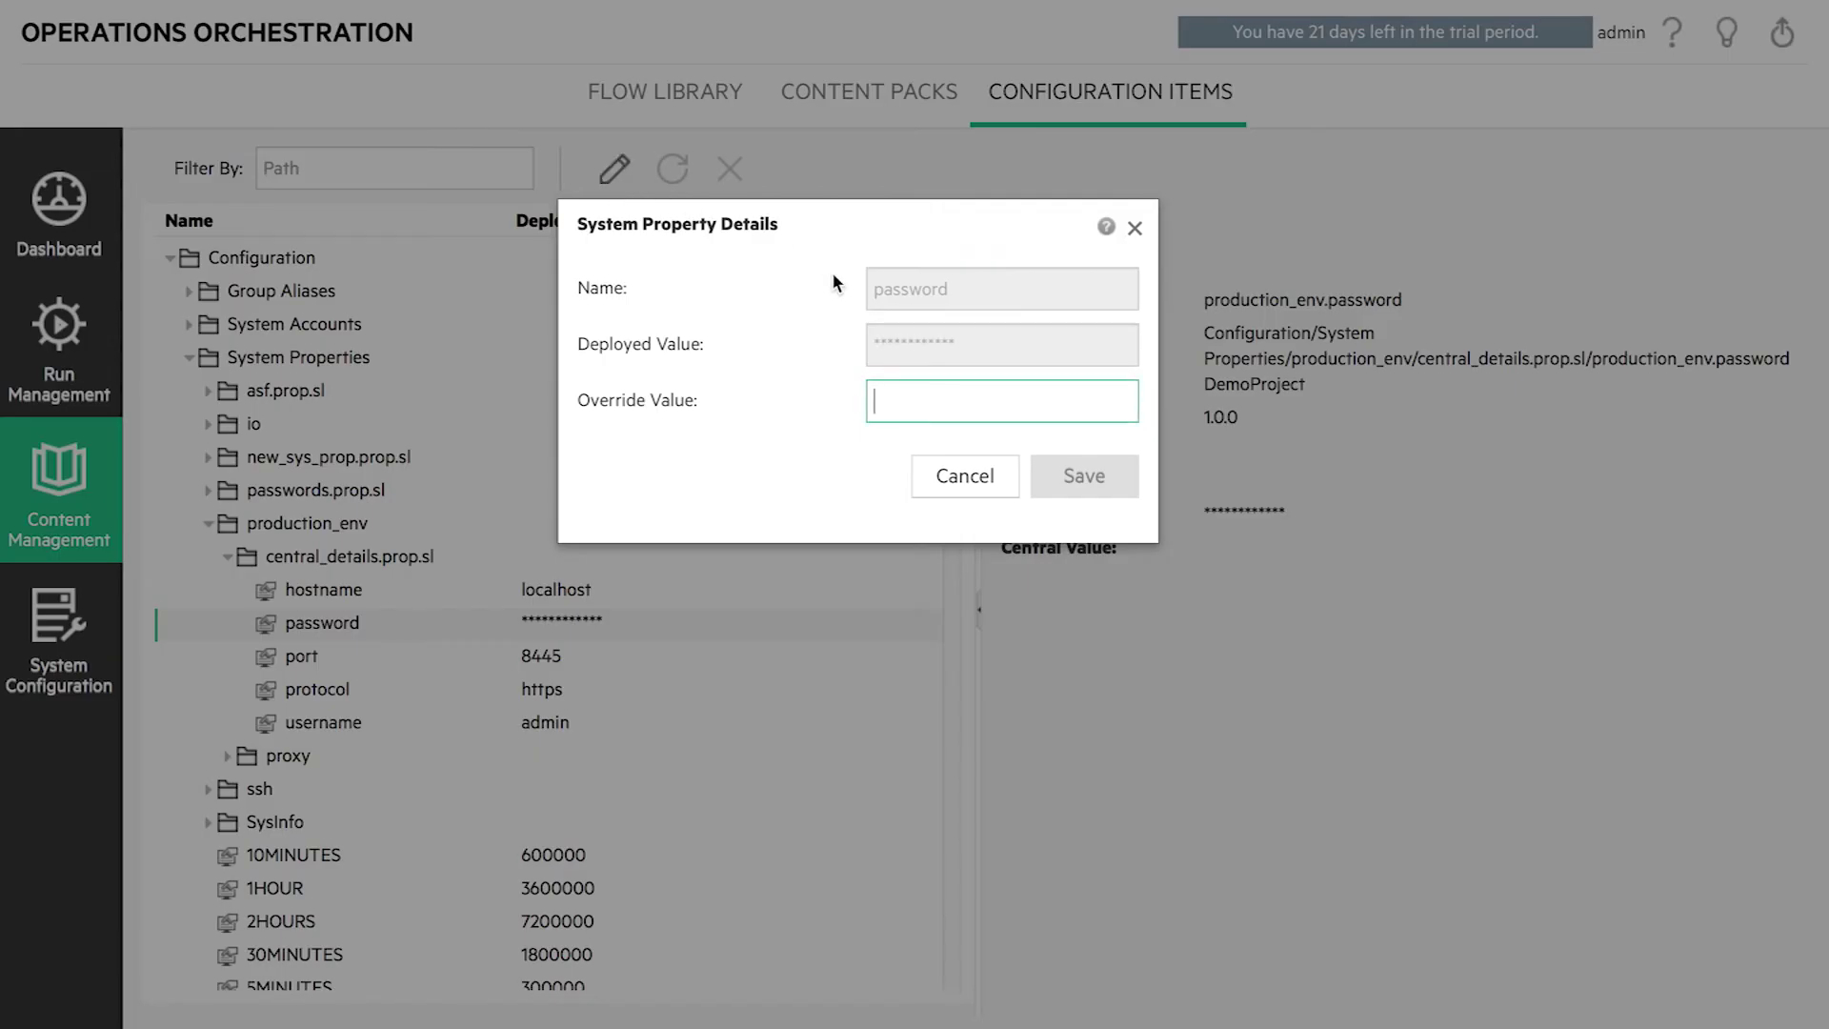
{"action": "type", "text": "***"}
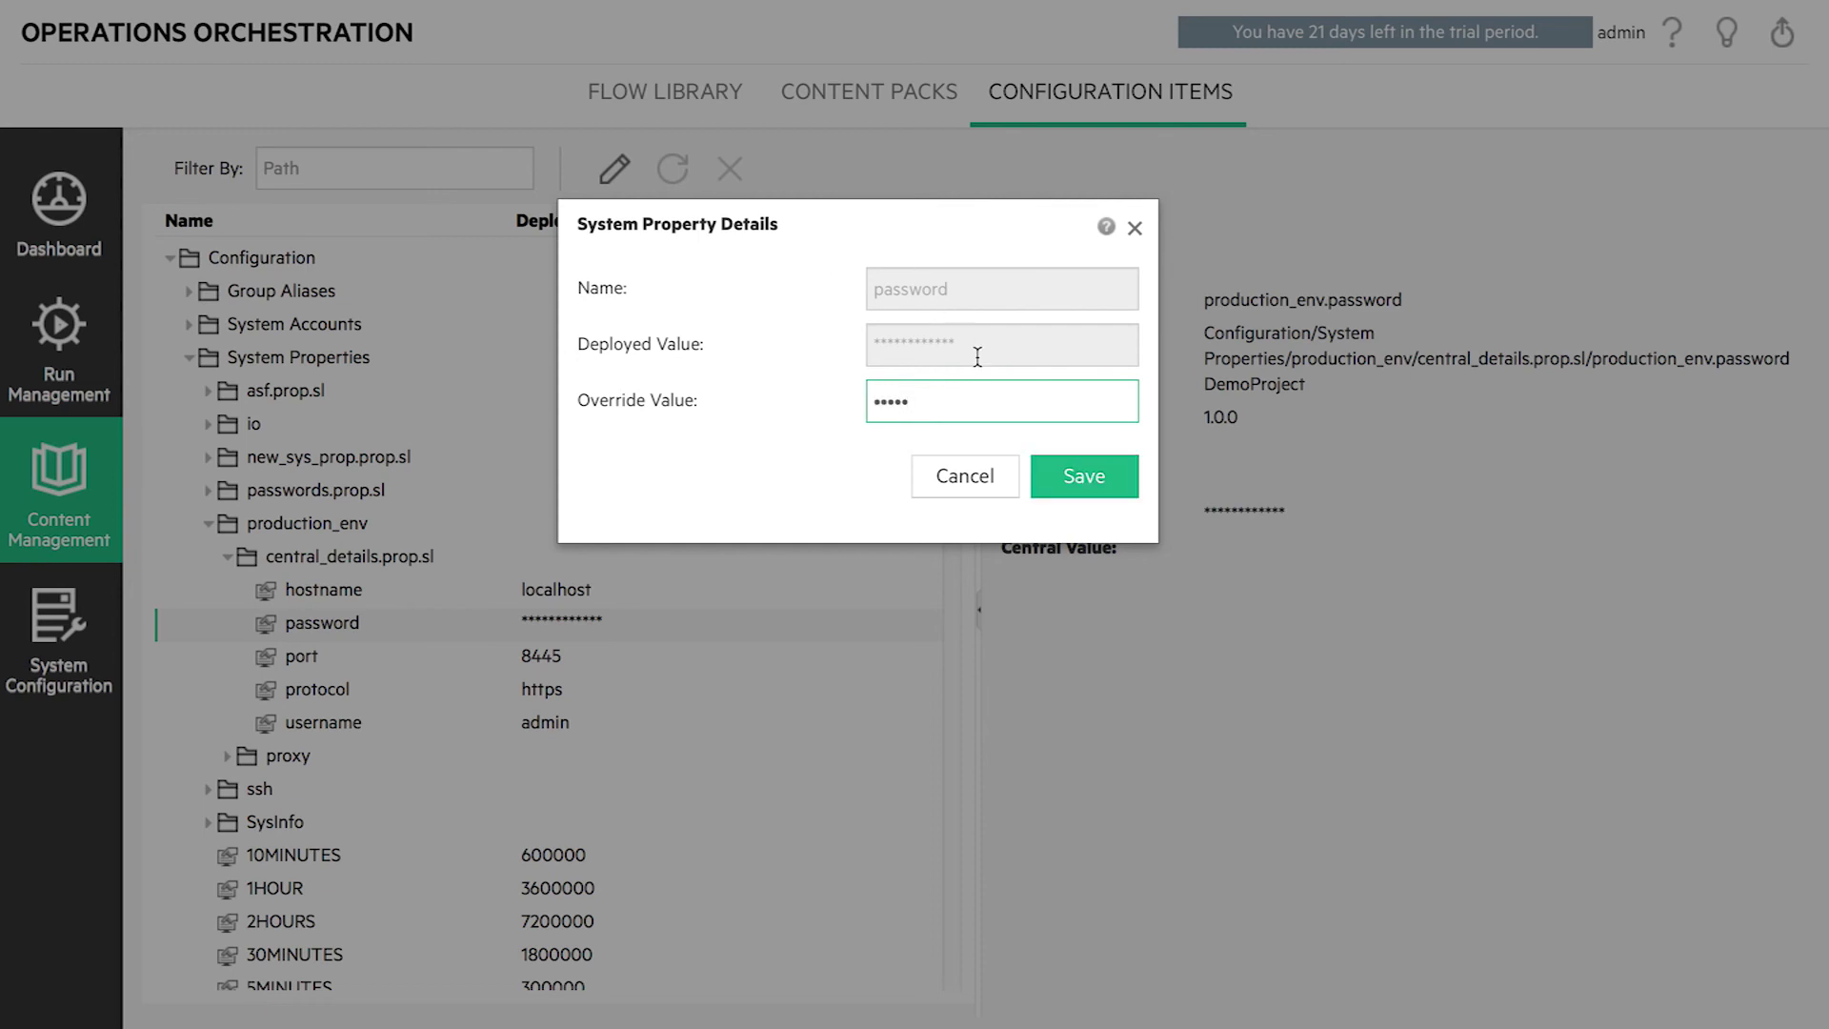
{"action": "left_click", "coordinate": [1084, 477]}
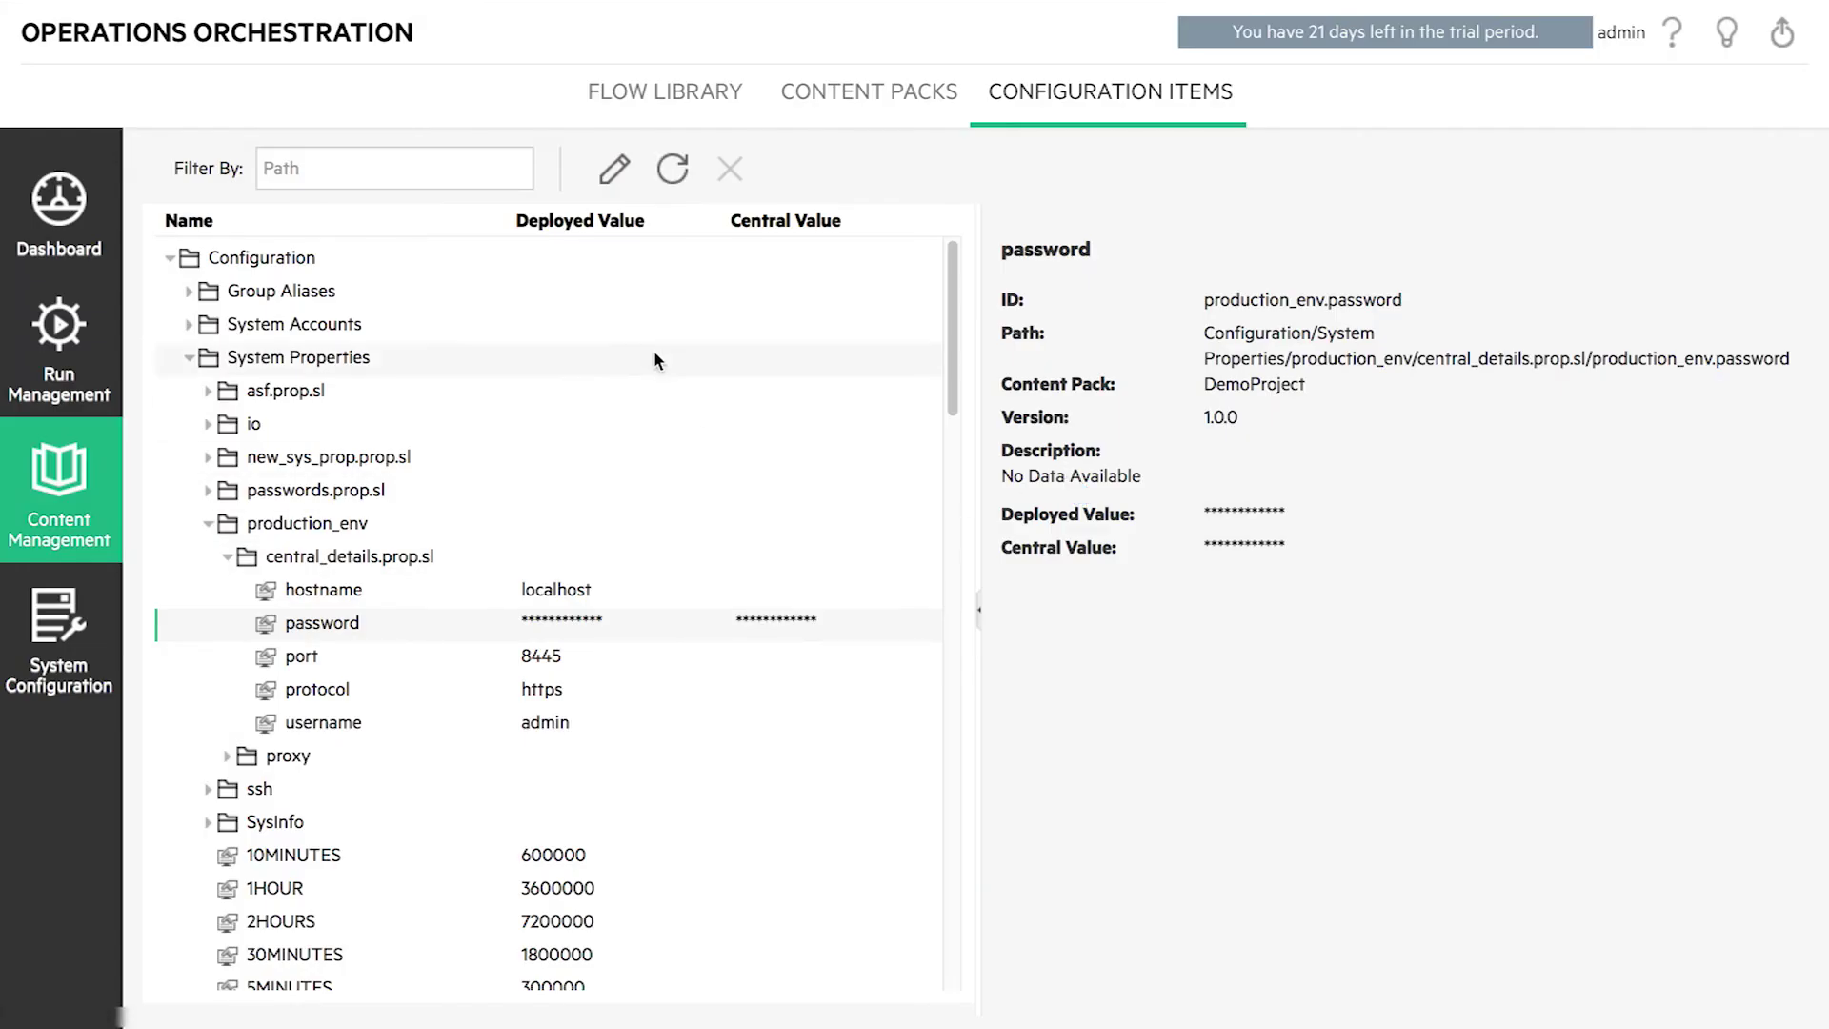